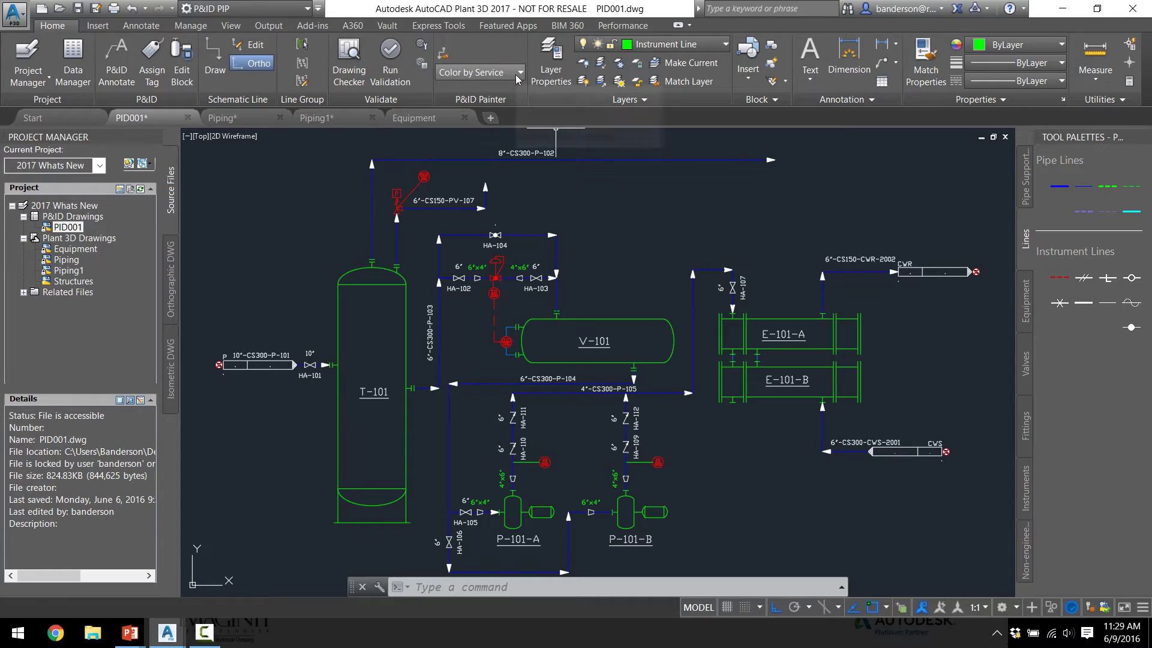
# Turn on the P&ID Painter using Color by Service, and switch its painting style to Color by Size.
pyautogui.click(515, 75)
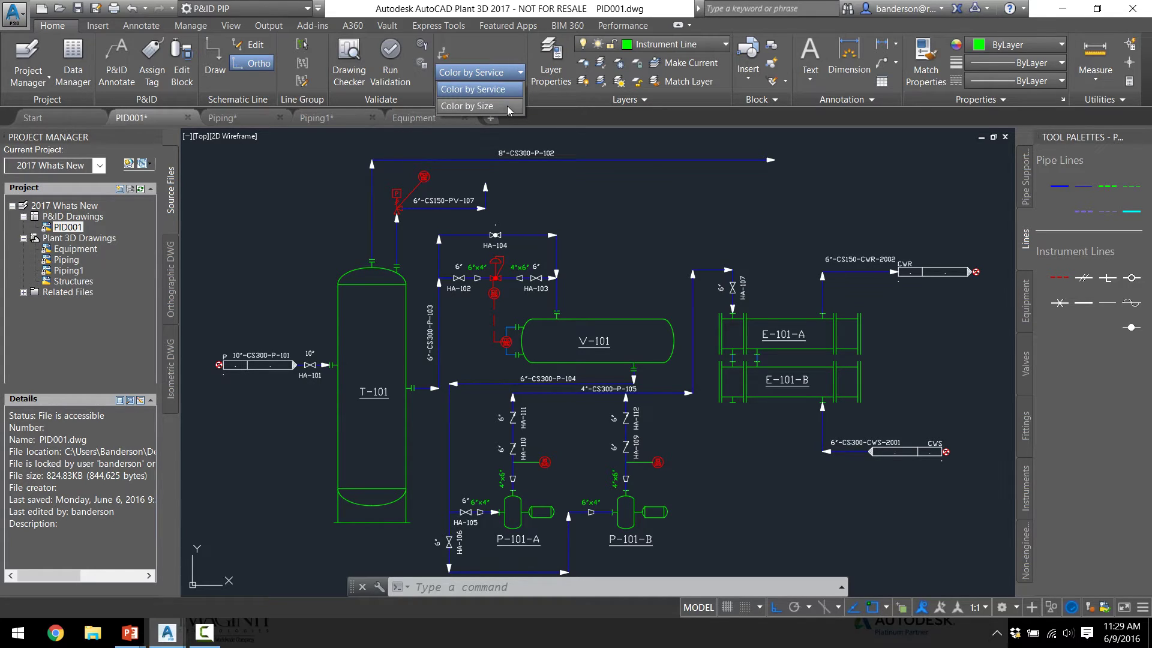
pyautogui.click(444, 55)
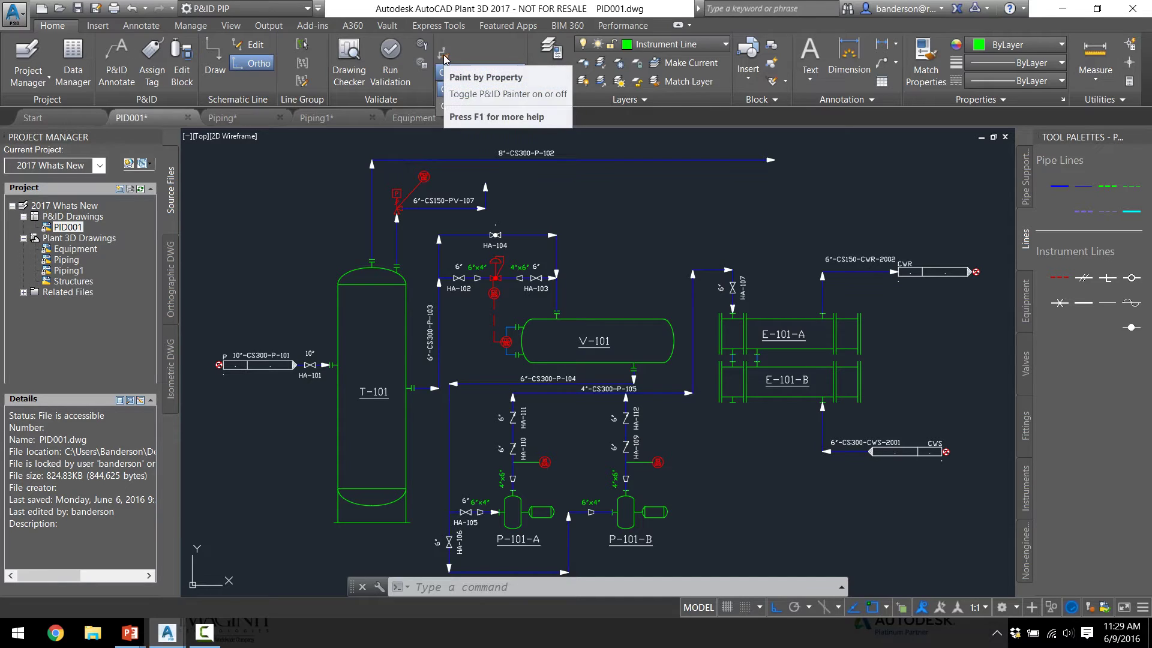
pyautogui.click(445, 54)
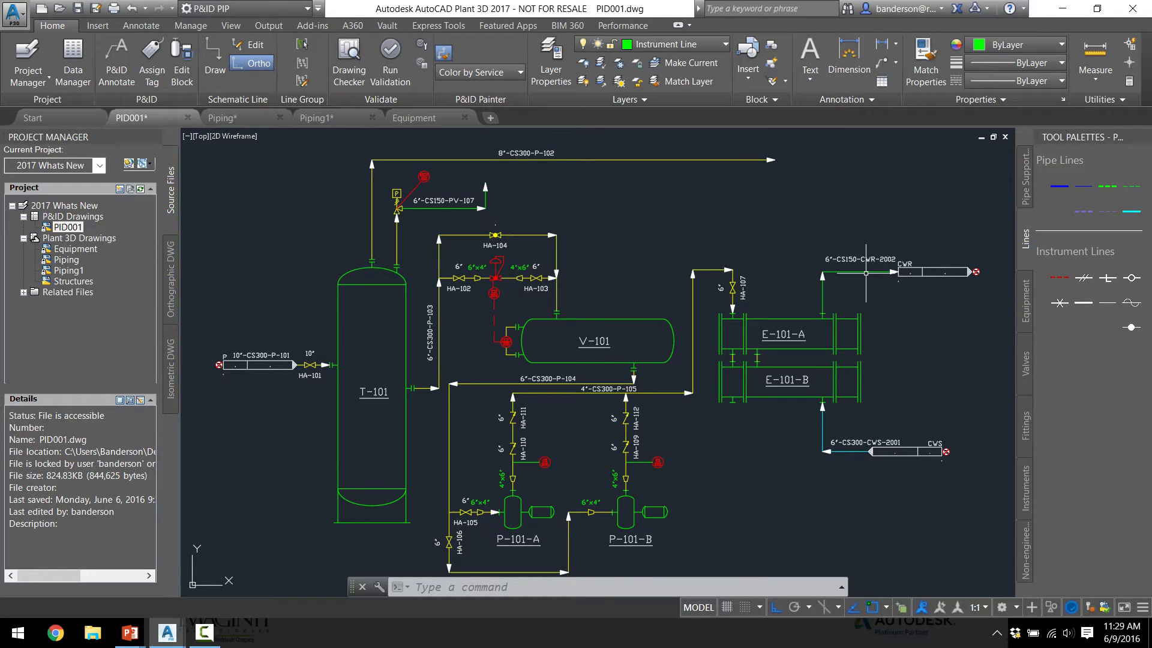
pyautogui.click(501, 73)
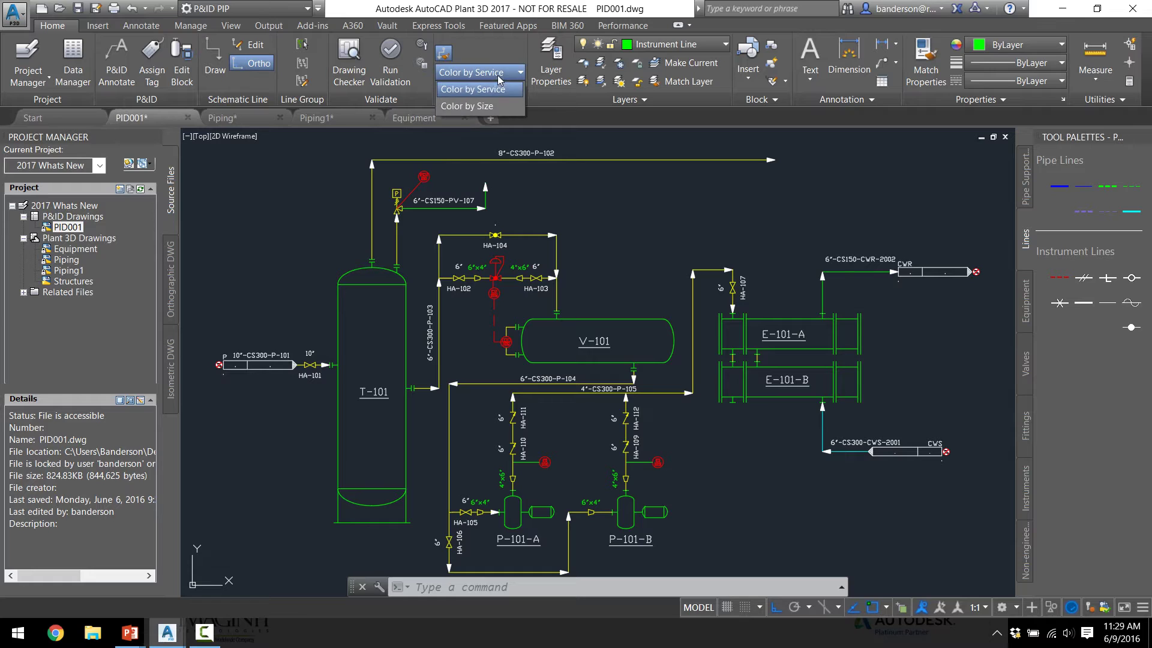
pyautogui.click(490, 106)
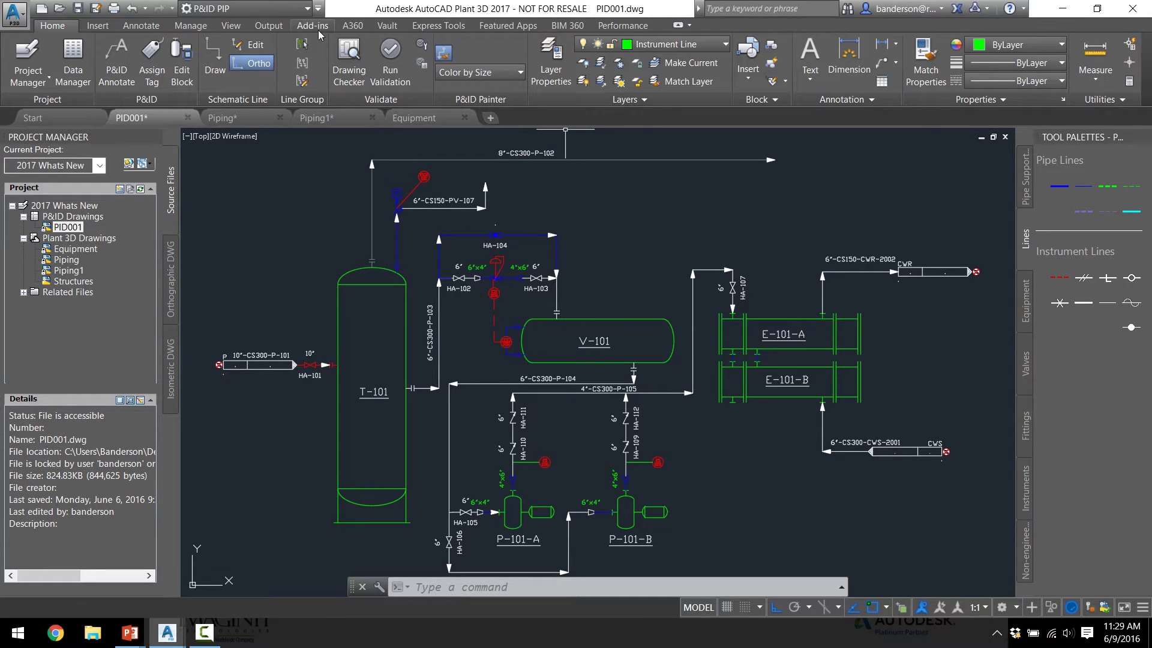
# Add a new P&ID Painter style named "Color by Spec" in the project setup of 2017 Whats New.
pyautogui.click(76, 208)
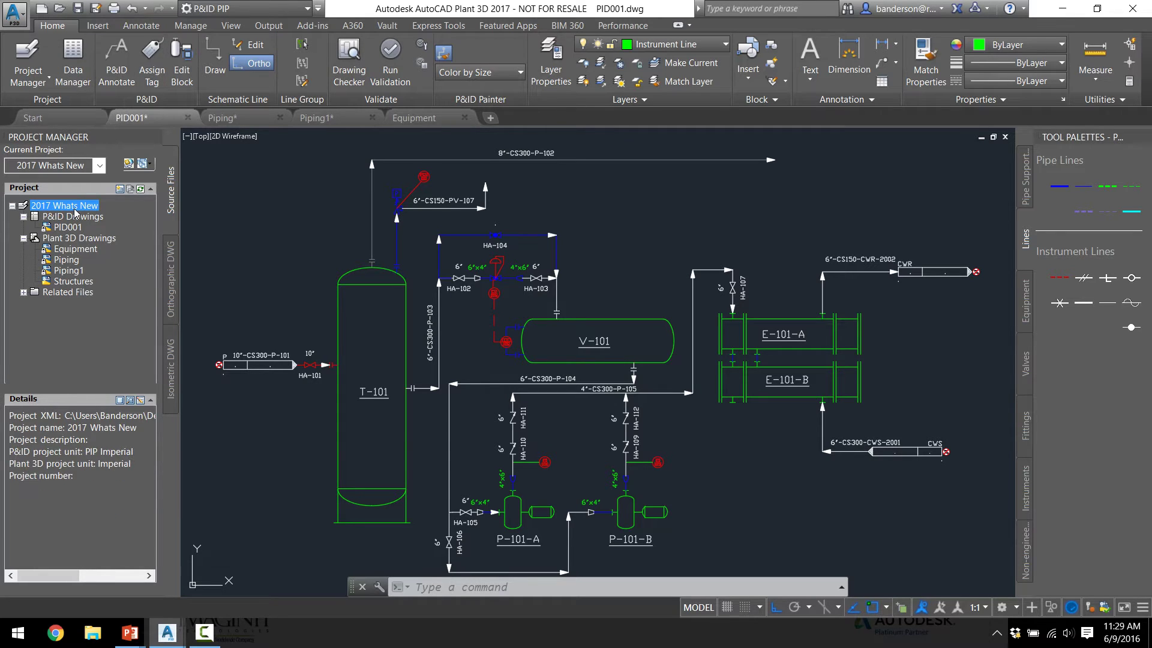
pyautogui.rightClick(75, 209)
pyautogui.click(135, 360)
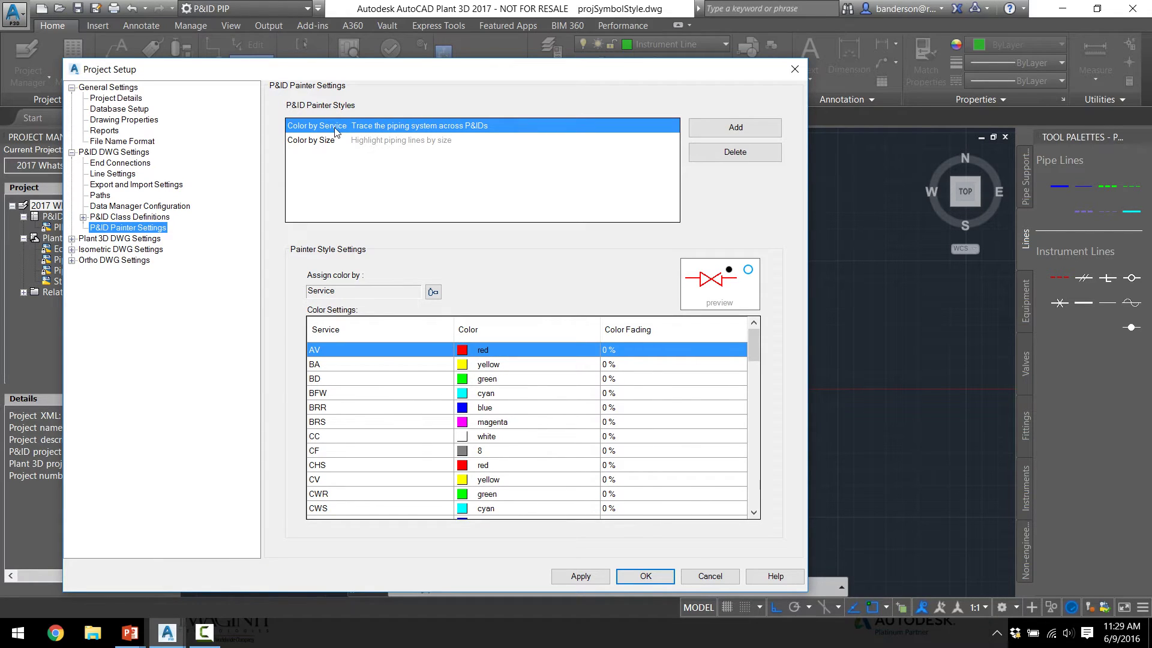
pyautogui.click(717, 129)
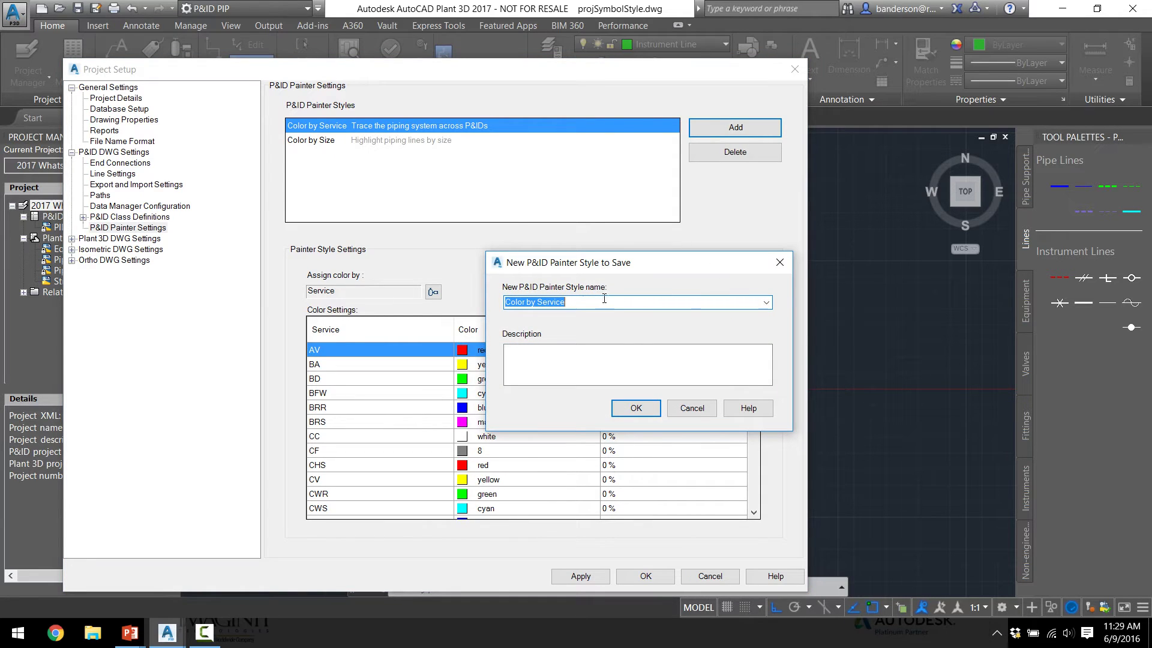
pyautogui.click(604, 298)
pyautogui.press('BackSpace')
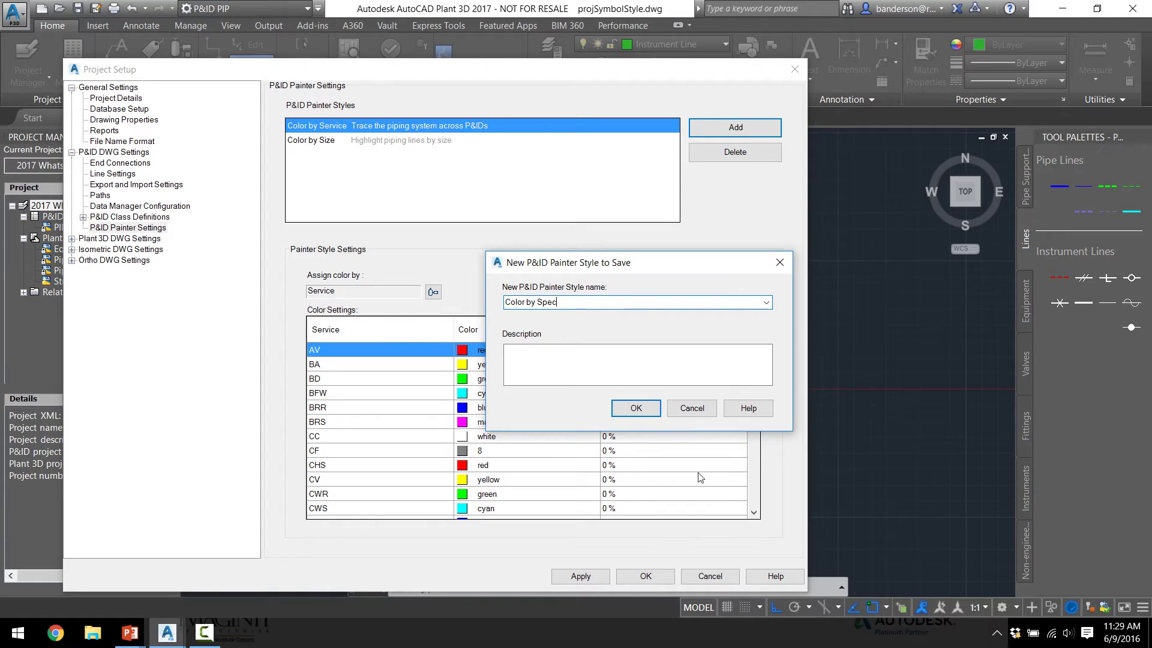
pyautogui.click(636, 412)
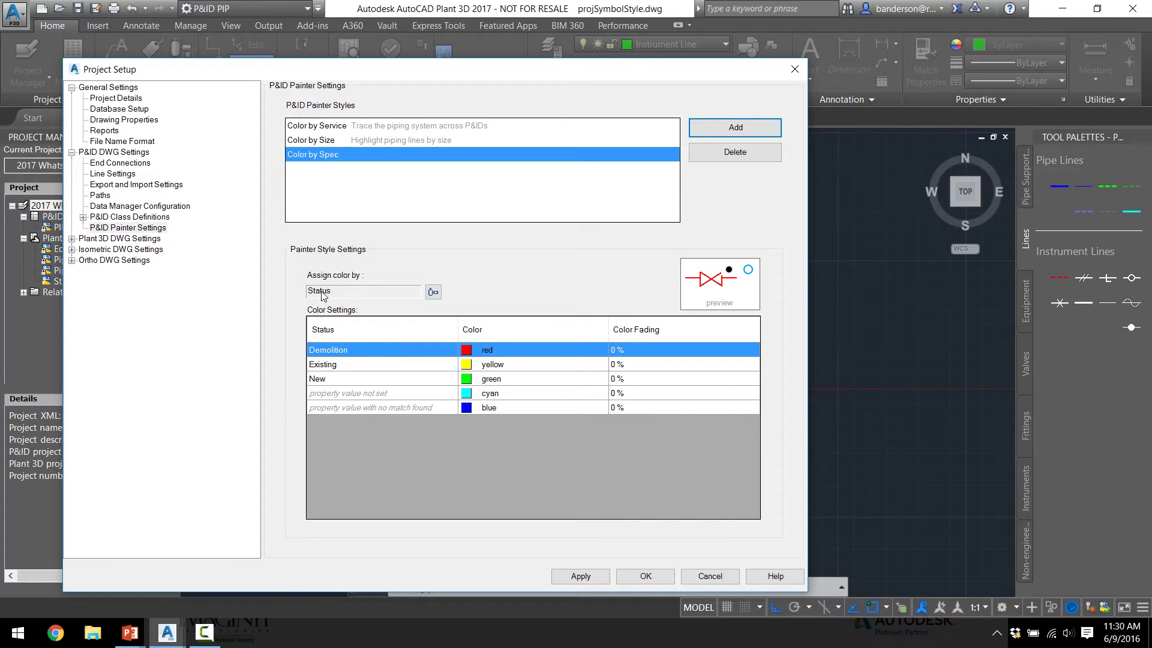
# Set the Color by Spec style to assign colors by the Spec property and save the project settings.
pyautogui.click(432, 292)
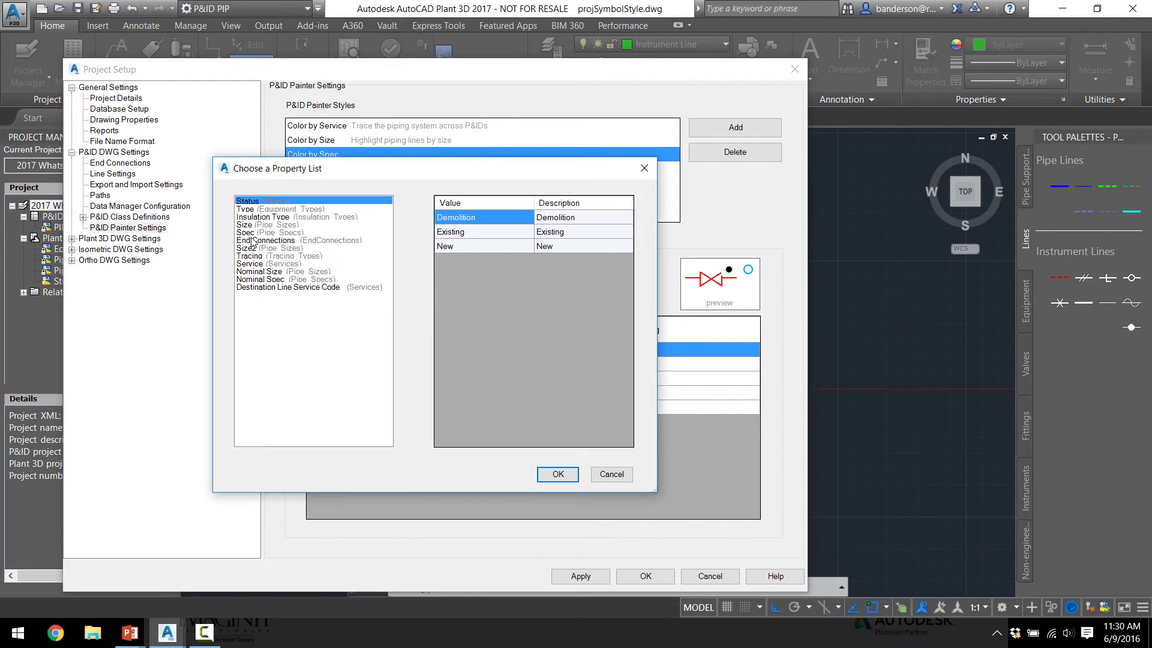
pyautogui.click(247, 232)
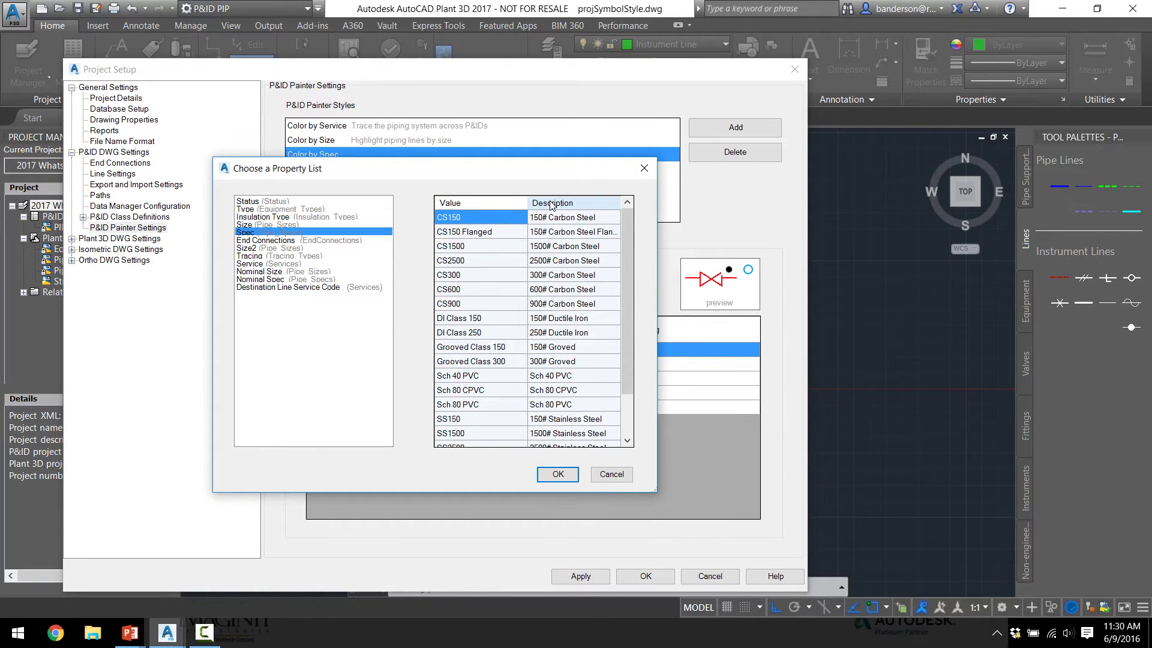
pyautogui.click(557, 475)
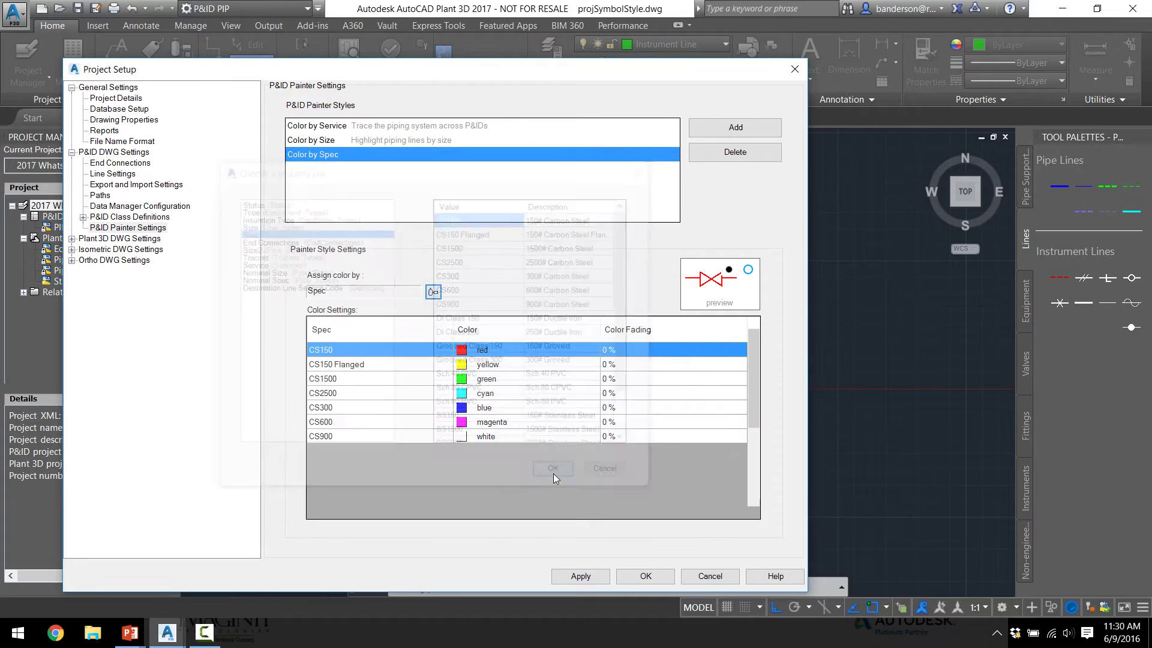
pyautogui.click(646, 577)
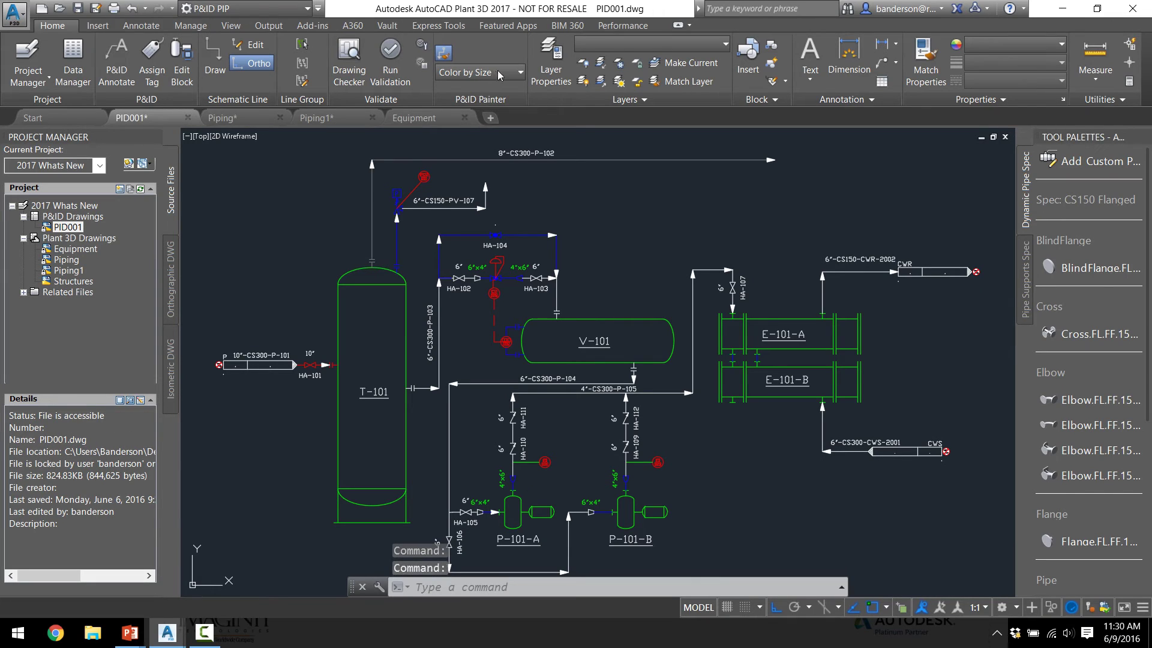
# Paint the P&ID drawing with the Color by Spec style, and turn the P&ID Painter off.
pyautogui.click(510, 72)
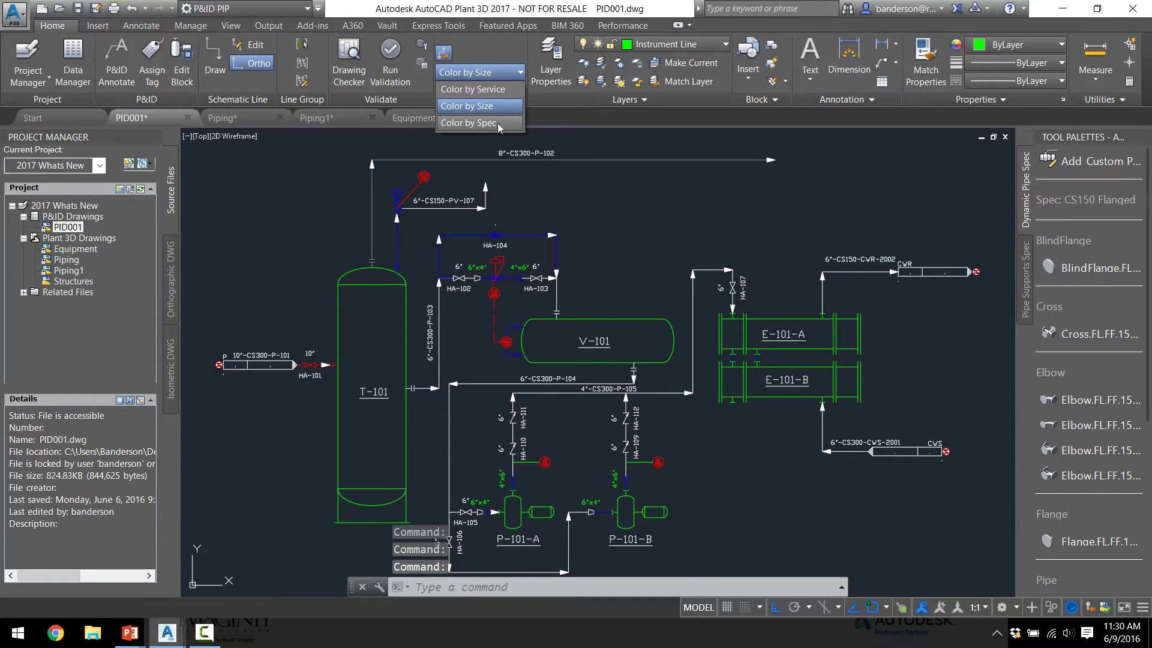
pyautogui.click(478, 123)
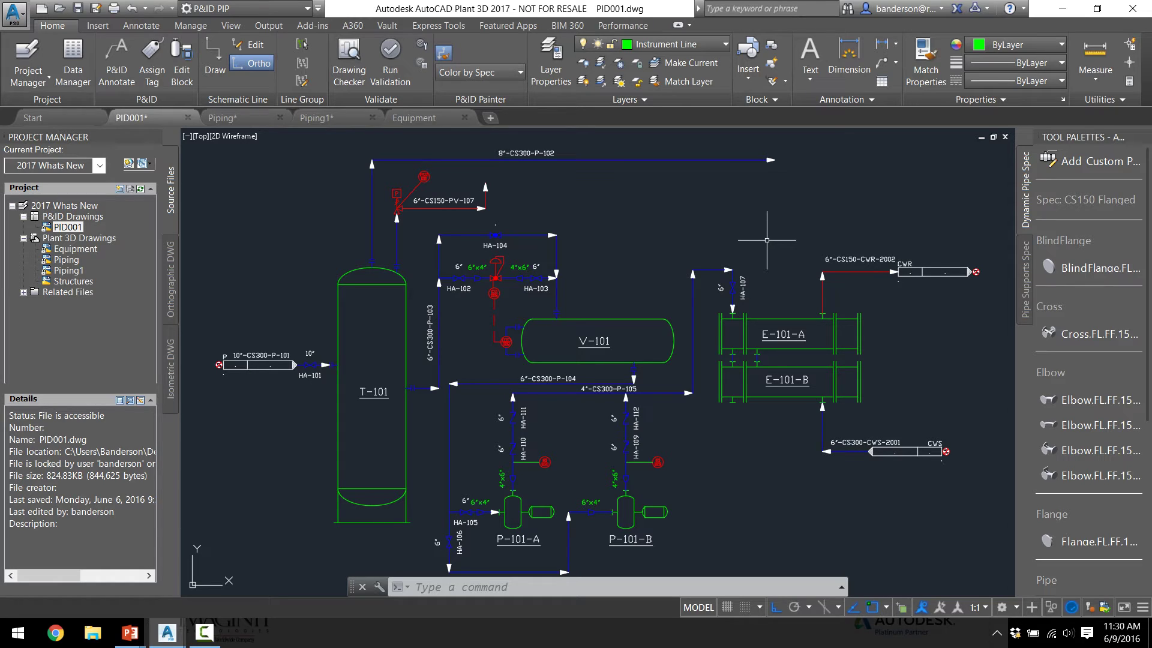
pyautogui.click(442, 54)
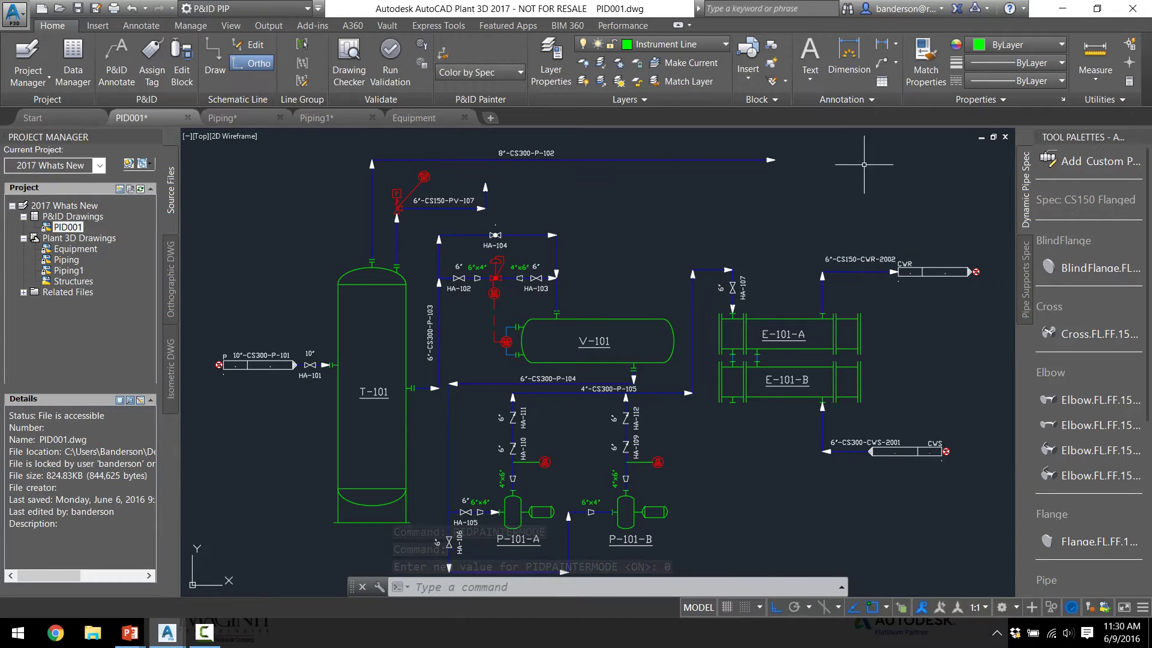
# Switch to the Piping drawing and change the workspace to 3D Piping.
pyautogui.click(222, 119)
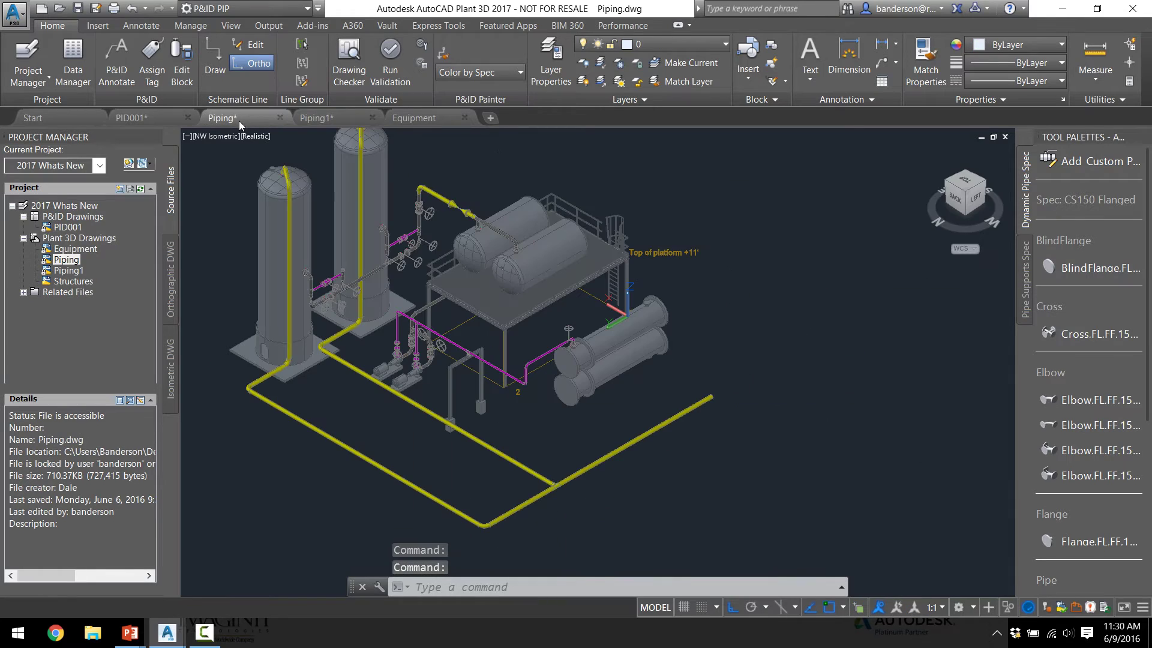
pyautogui.moveTo(696, 198); pyautogui.dragTo(872, 207, button='middle')
pyautogui.moveTo(306, 369); pyautogui.dragTo(336, 286, button='middle')
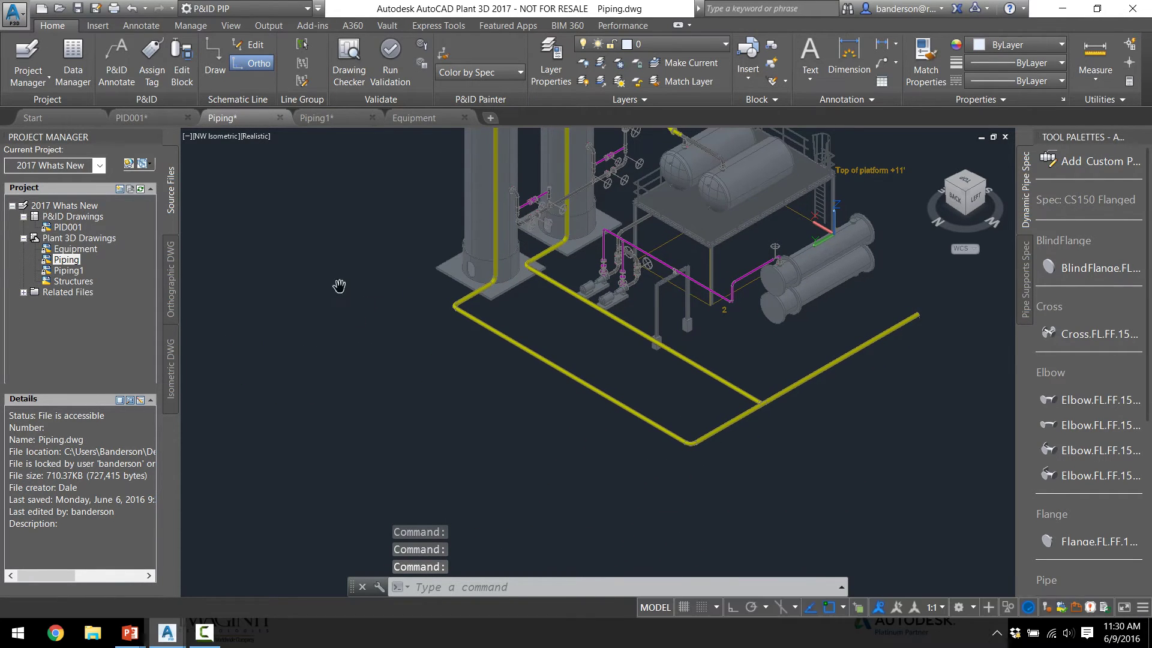
pyautogui.click(240, 8)
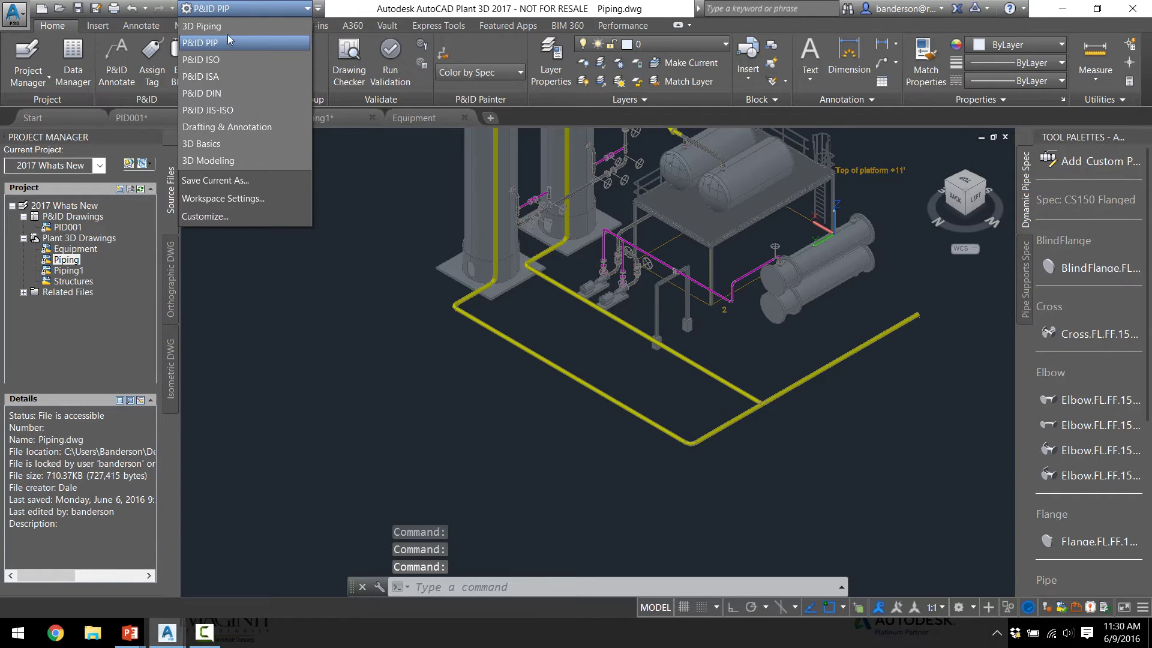
pyautogui.click(229, 25)
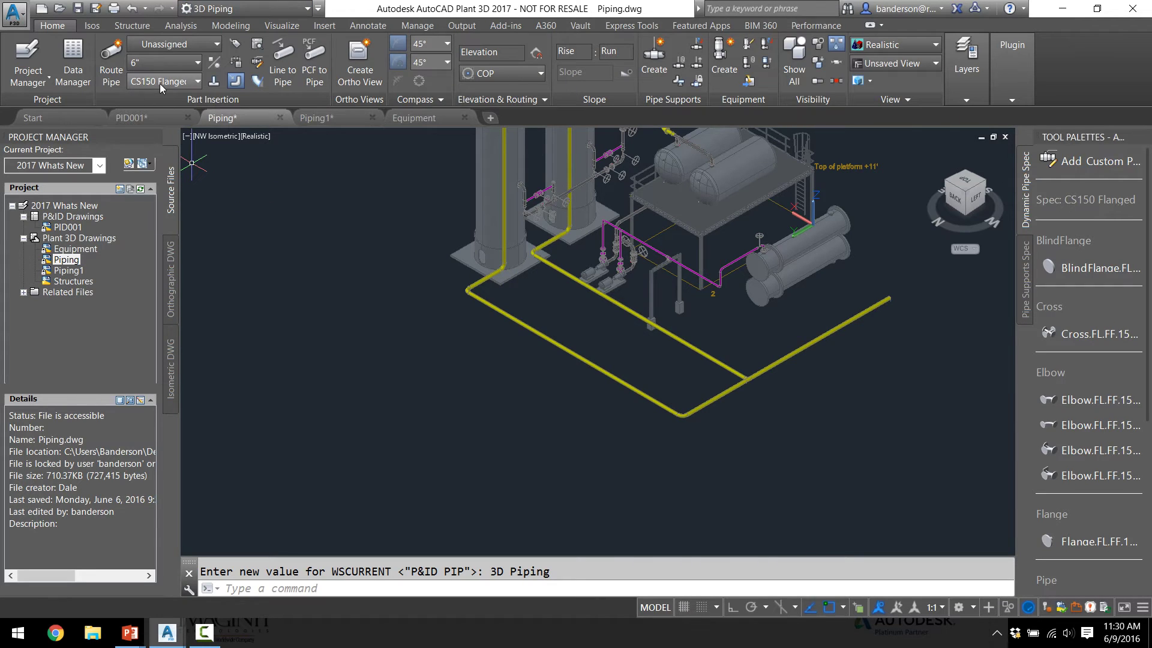
# Route a two-segment 6" pipe in spec CS300 in the open area in front of the equipment, the first segment about 24 feet long.
pyautogui.click(162, 83)
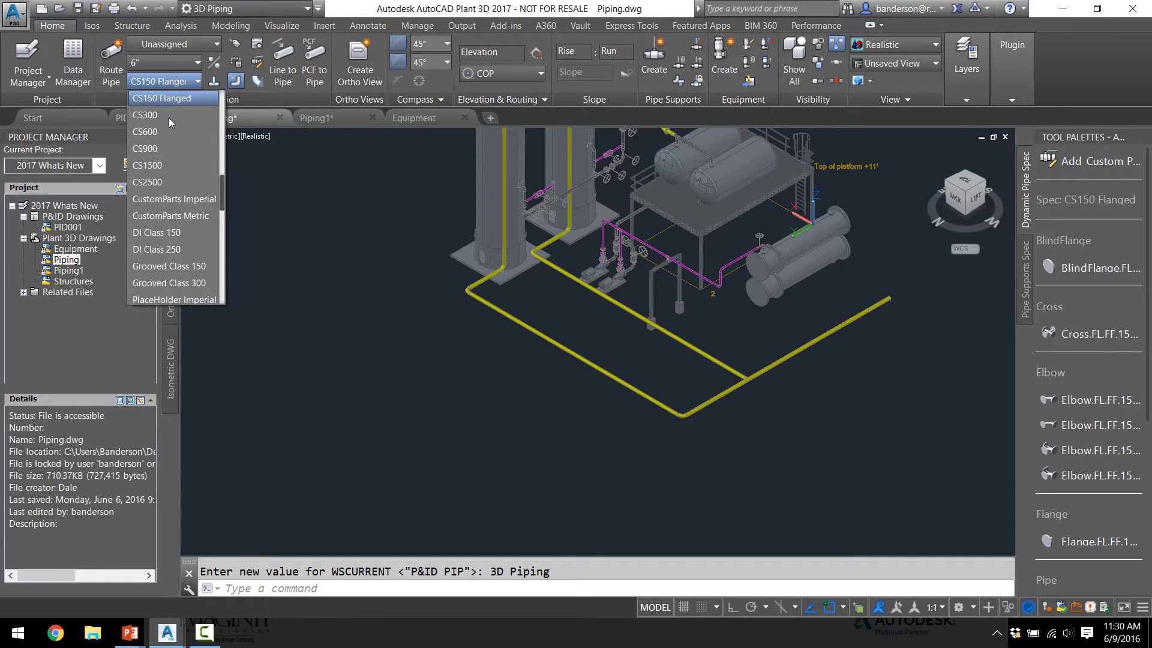
pyautogui.click(168, 115)
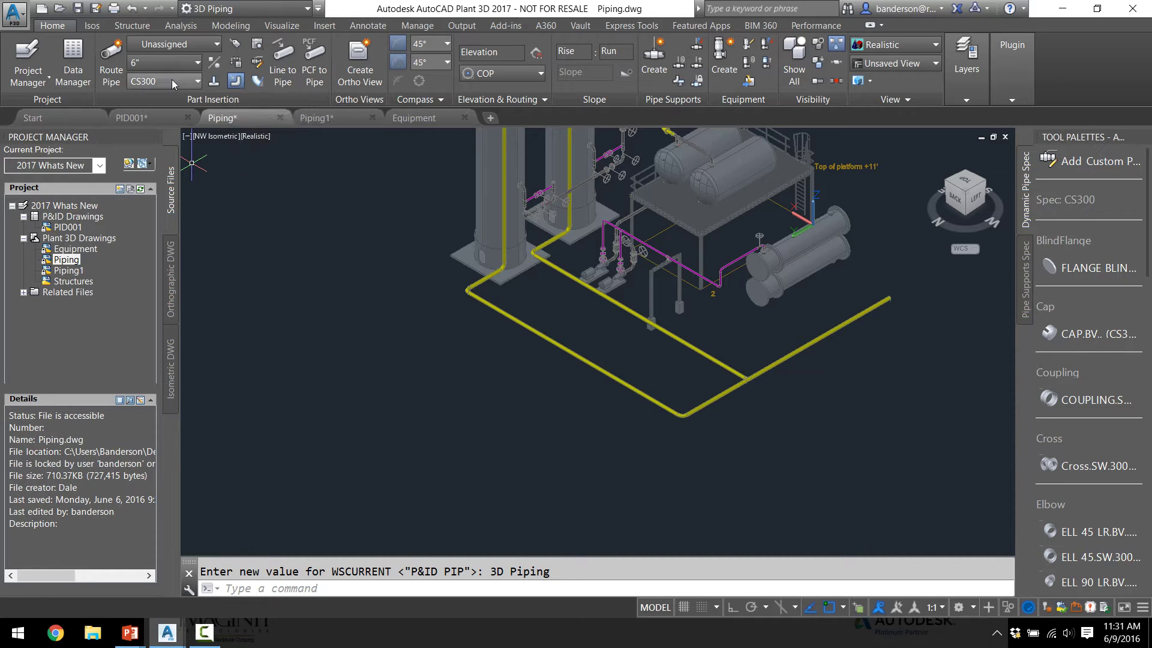
pyautogui.click(111, 60)
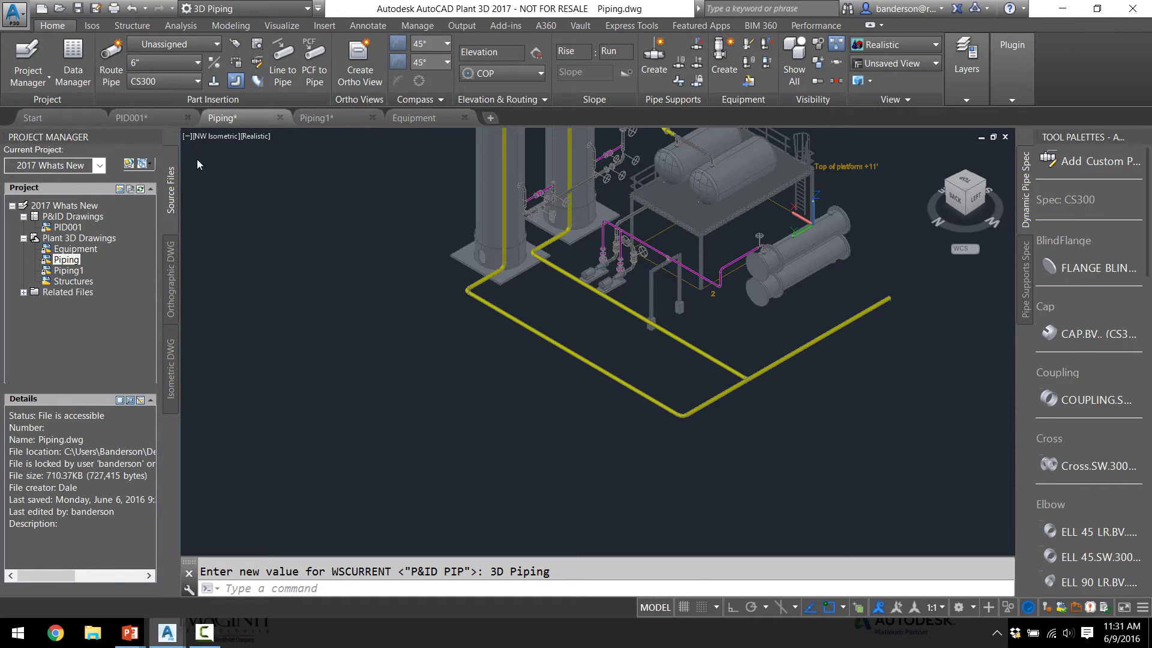
pyautogui.click(268, 441)
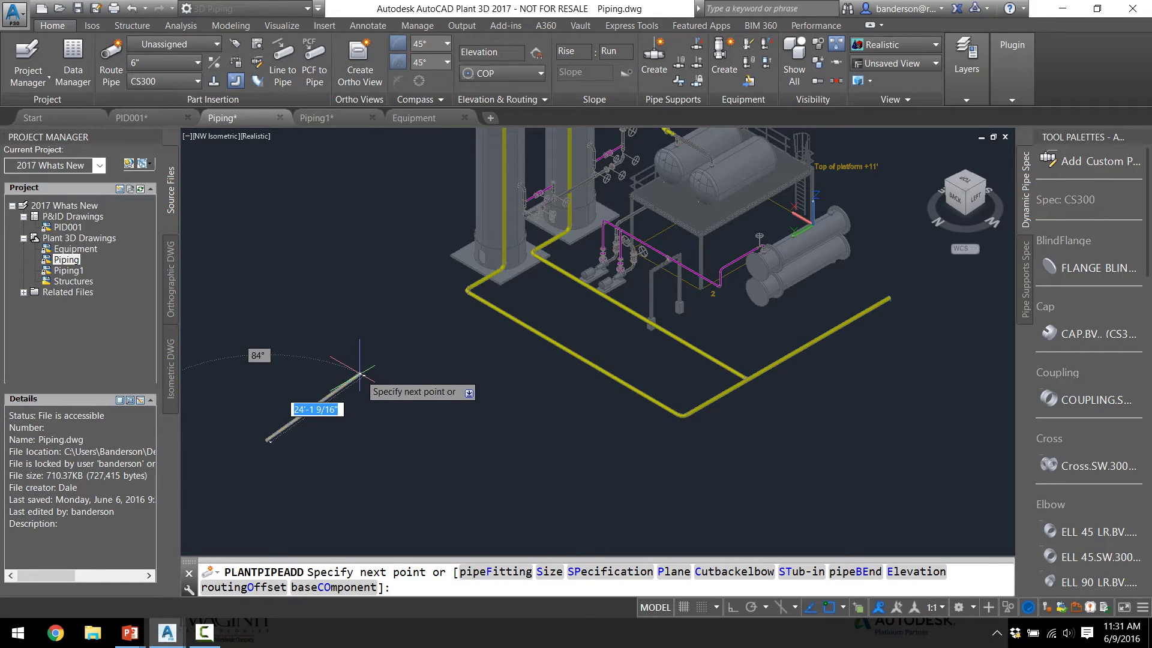
pyautogui.click(360, 374)
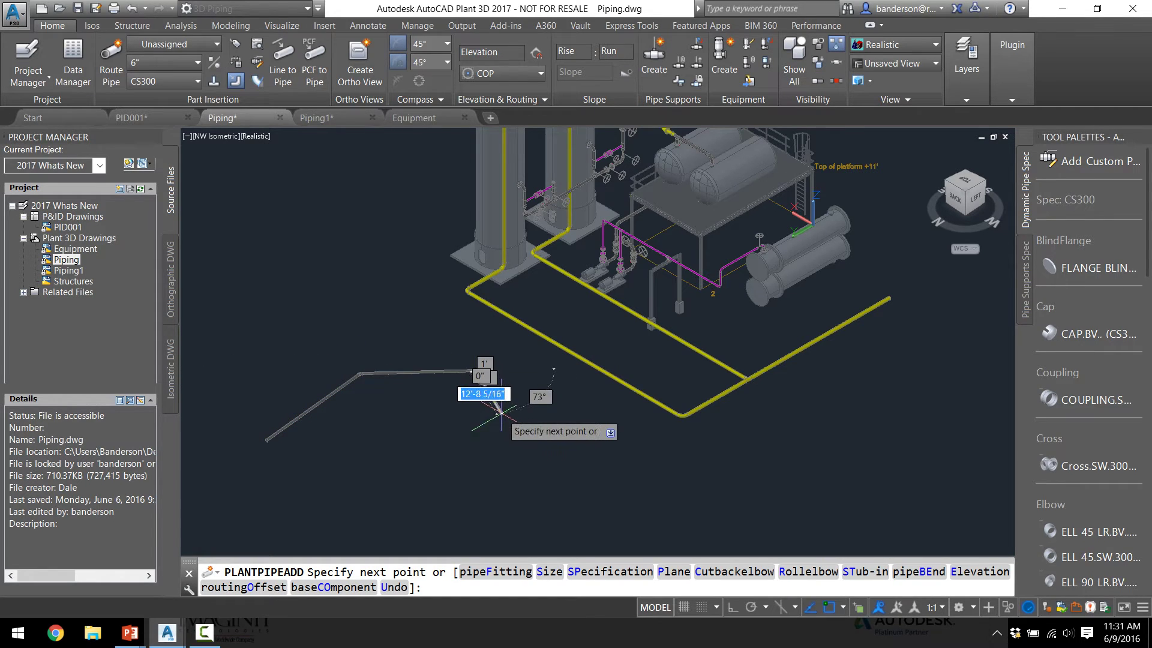
pyautogui.rightClick(525, 405)
pyautogui.click(609, 113)
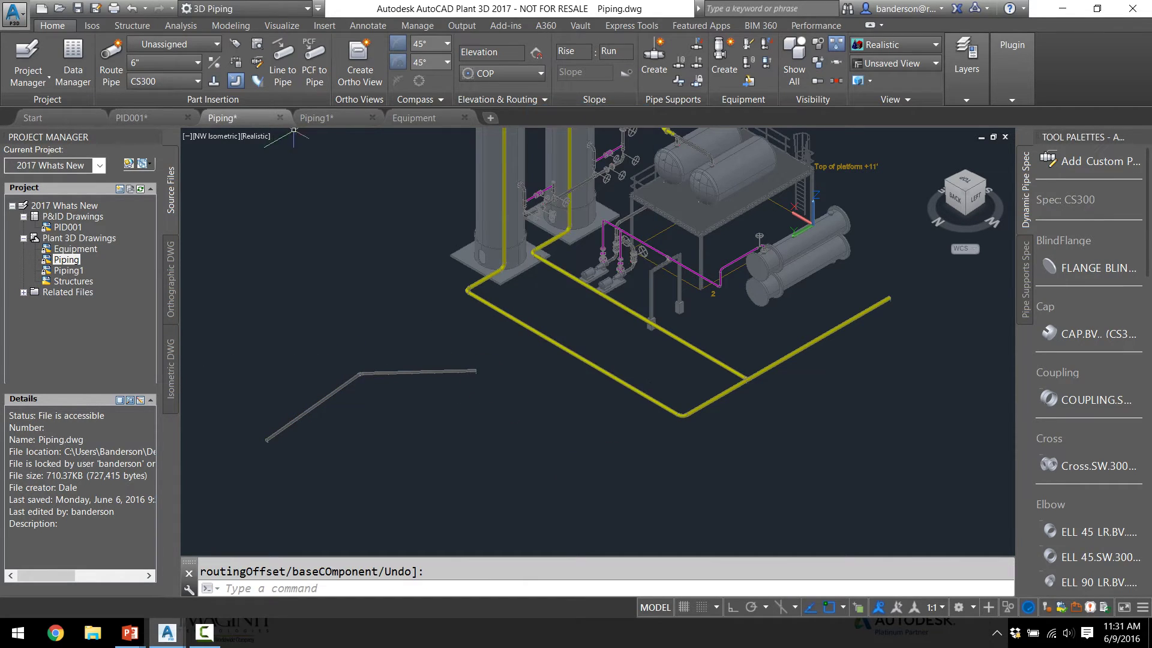
# Display the model in 2D Wireframe and convert the newly routed pipe run to pipes and bends.
pyautogui.click(249, 137)
pyautogui.click(306, 168)
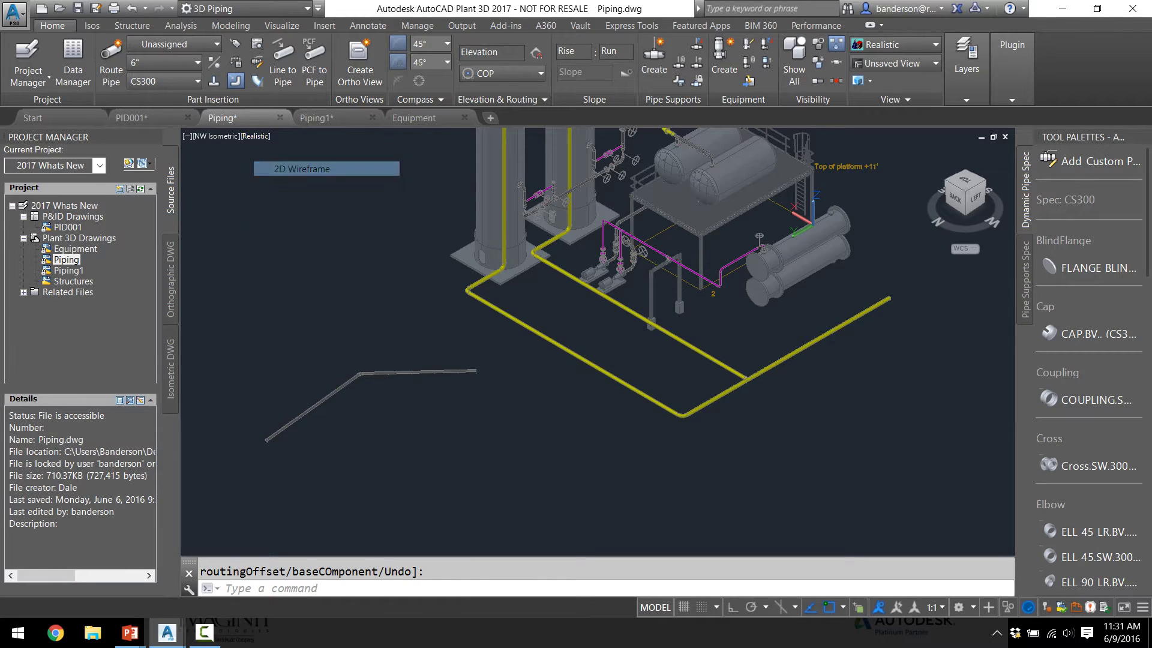
pyautogui.scroll(5, 345, 383)
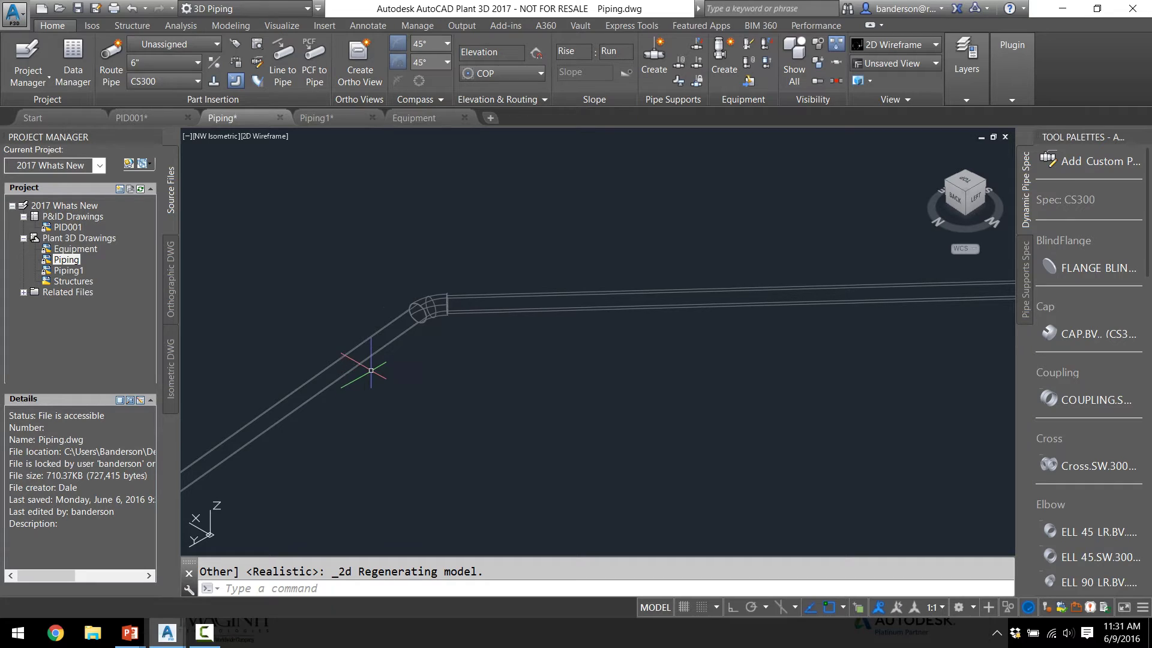
pyautogui.scroll(1, 372, 367)
pyautogui.scroll(1, 349, 360)
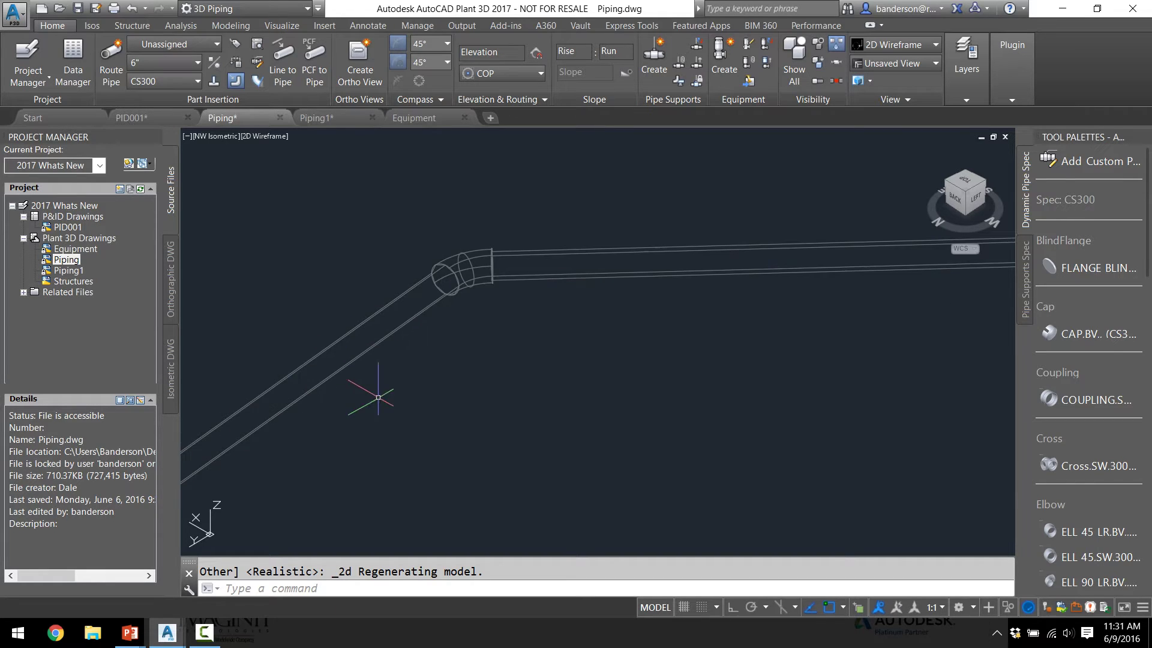
pyautogui.click(337, 373)
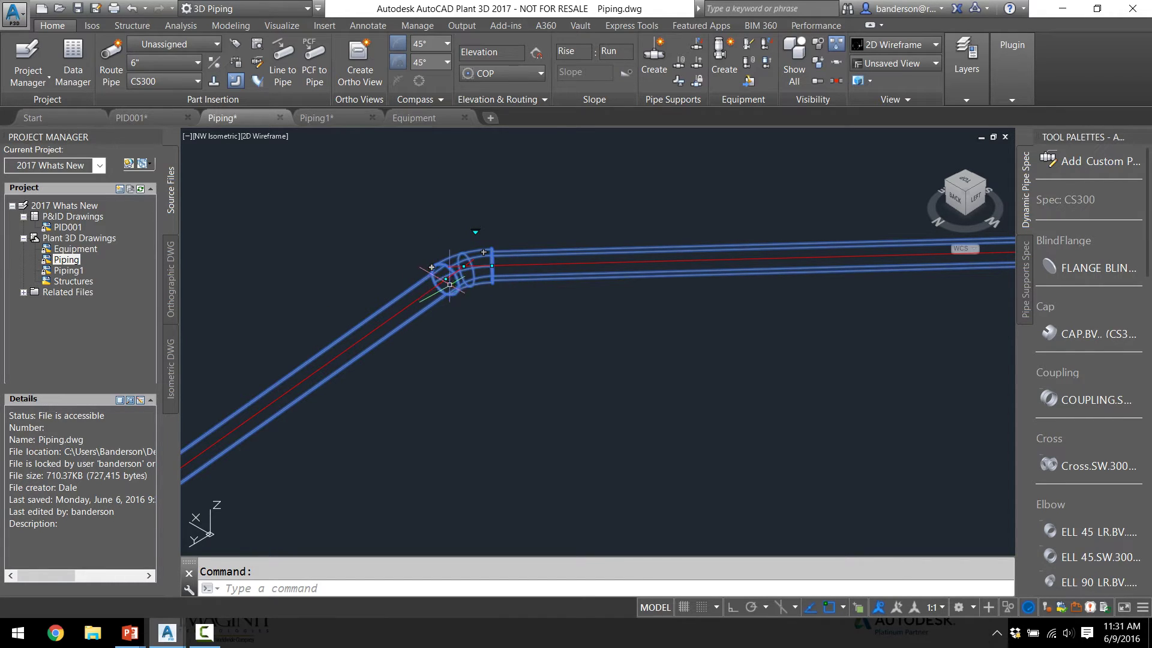
pyautogui.rightClick(418, 315)
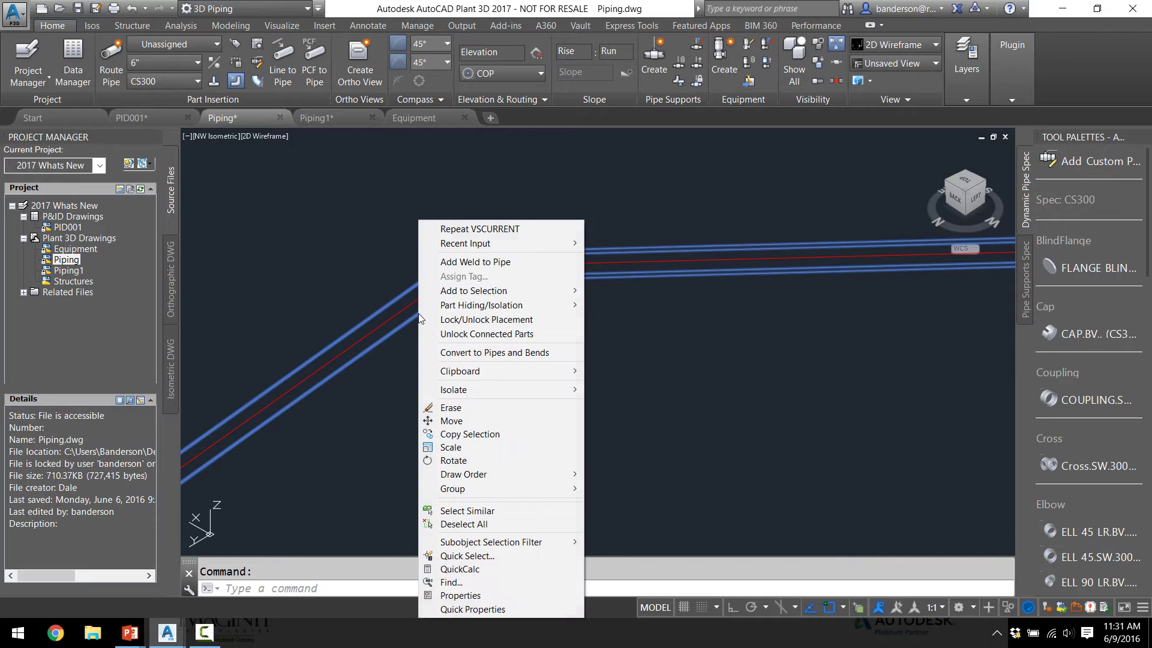
pyautogui.click(502, 353)
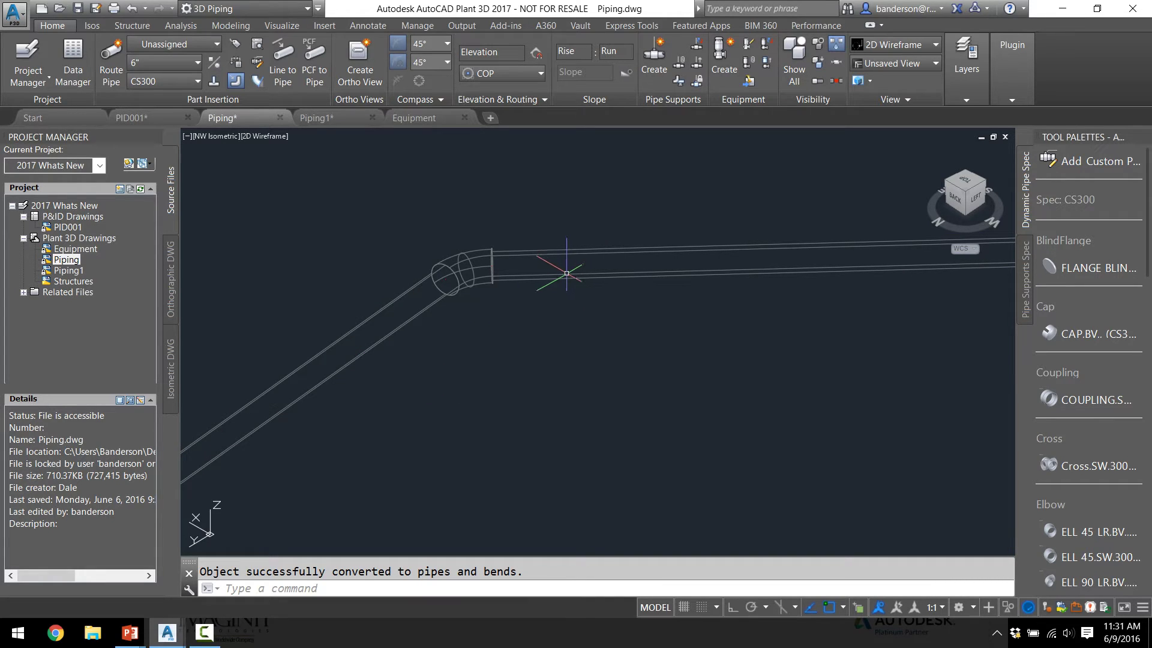
# Substitute the pipe bend at the run's corner with the 6" ELL 90 LR, BW, ASME B16.9 elbow.
pyautogui.click(465, 260)
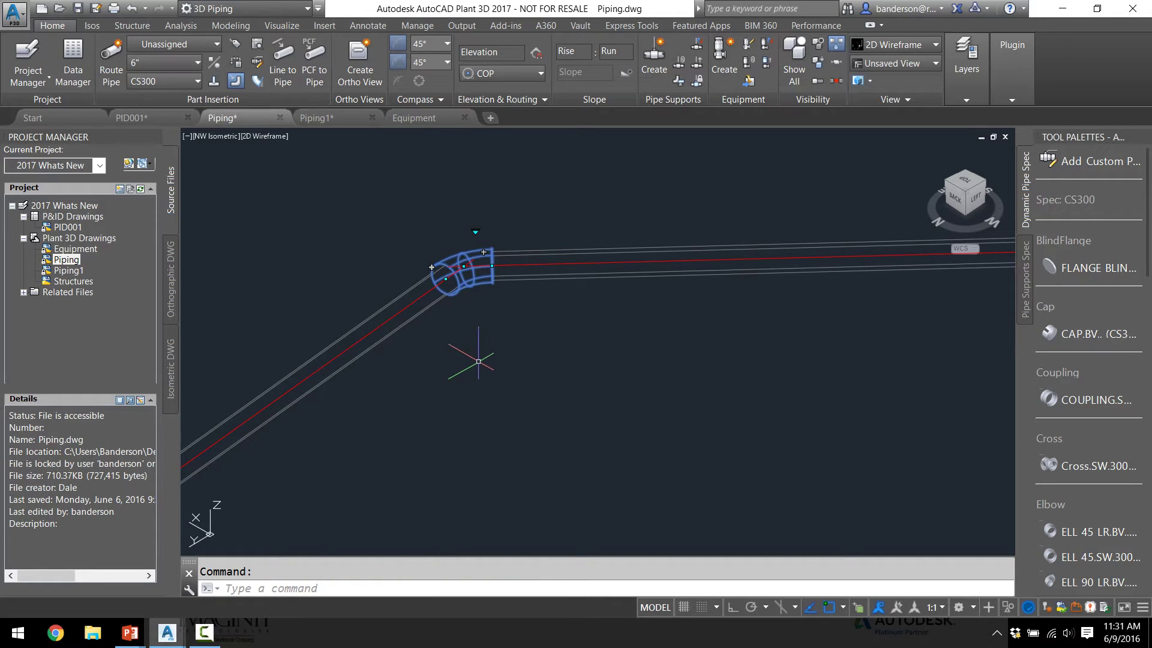
pyautogui.click(476, 230)
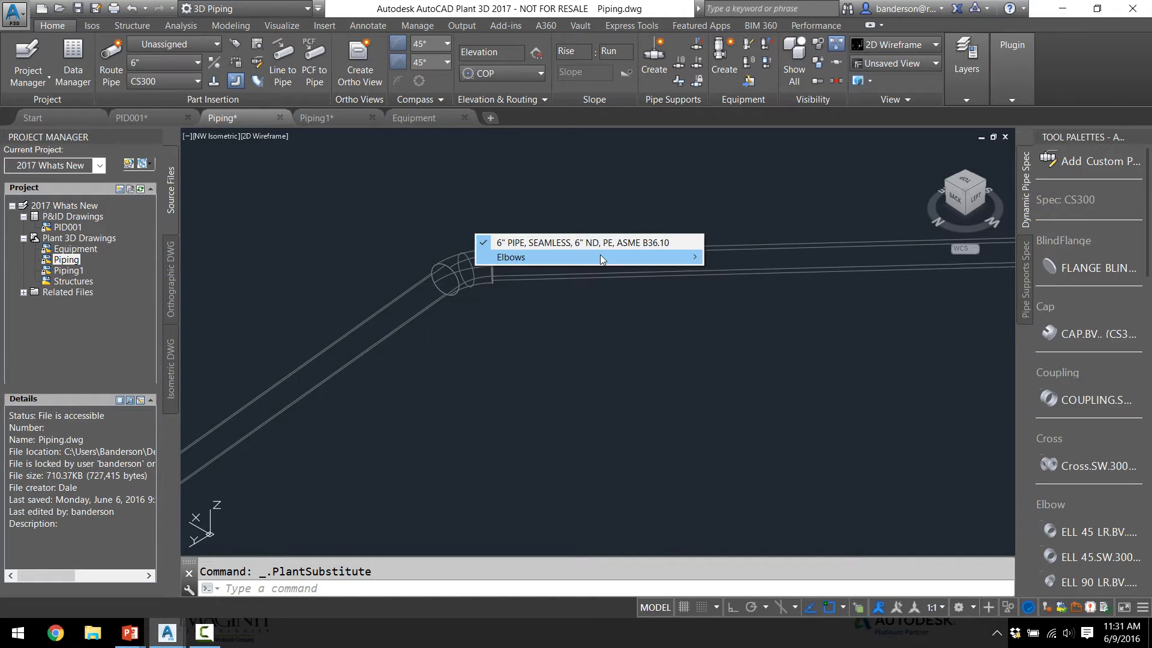
pyautogui.moveTo(599, 255)
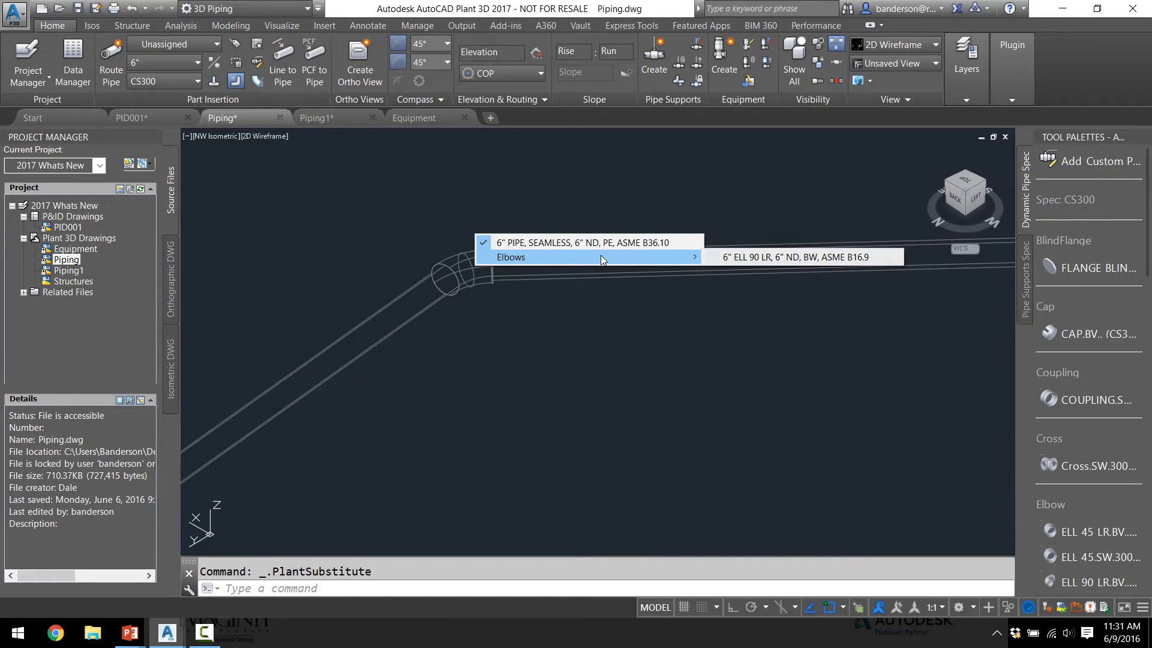
pyautogui.click(766, 258)
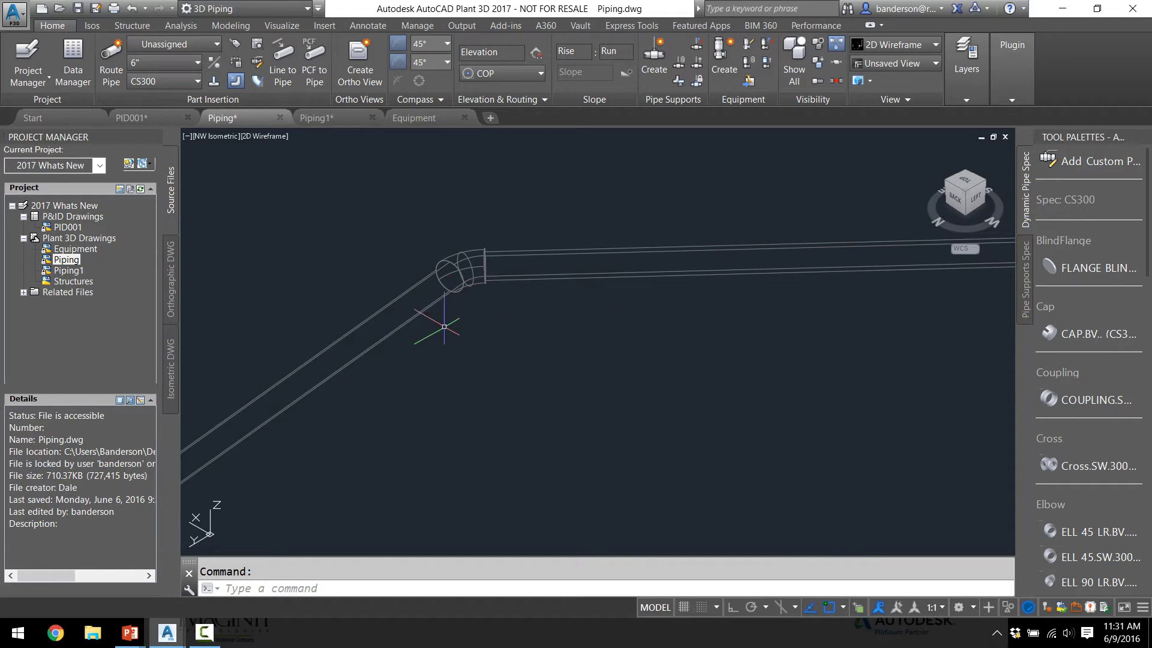
# Check the corner elbow's substitution options and examine its part geometry and port data in its properties.
pyautogui.click(471, 268)
pyautogui.click(471, 235)
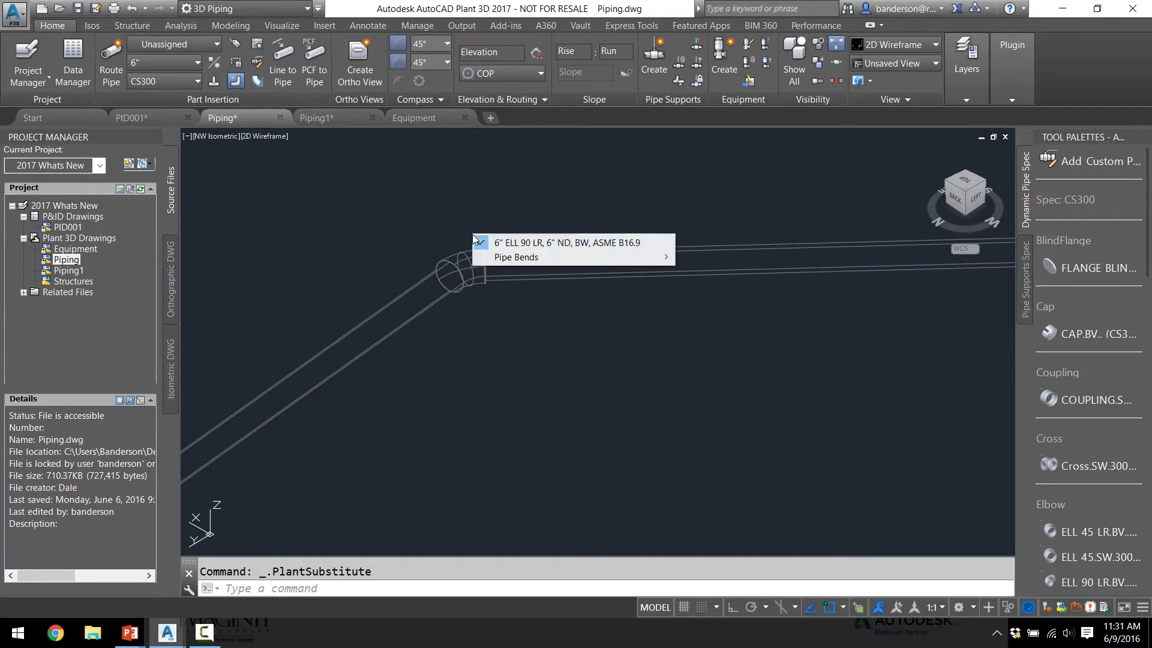
pyautogui.click(457, 271)
pyautogui.click(465, 274)
pyautogui.rightClick(465, 273)
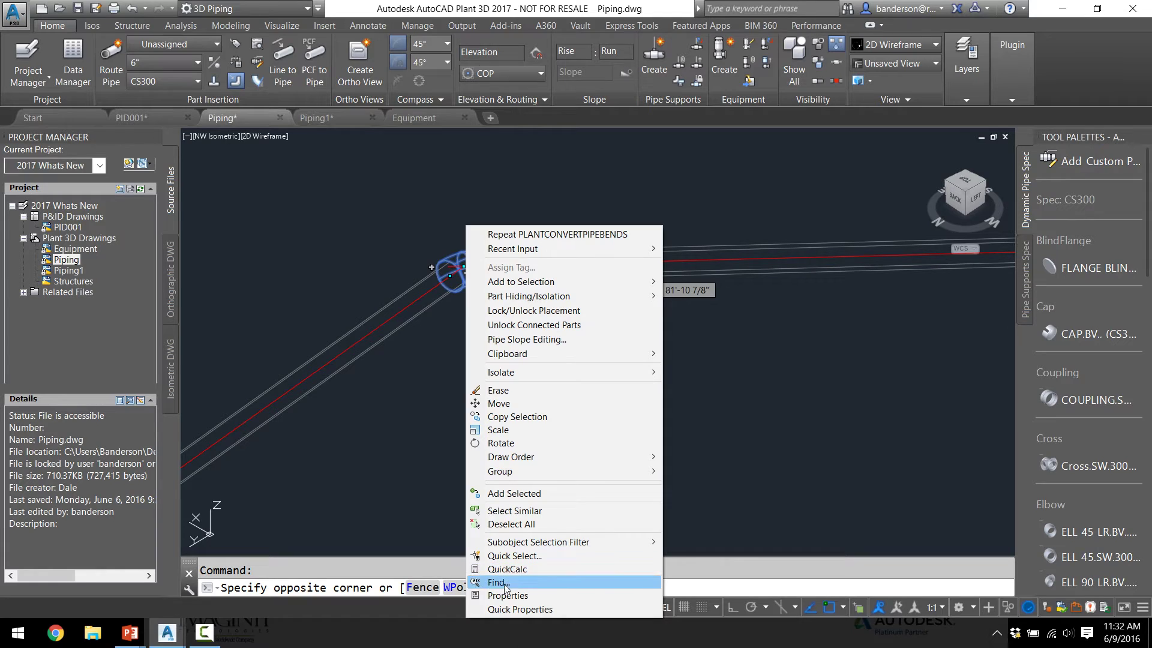
pyautogui.press('Escape')
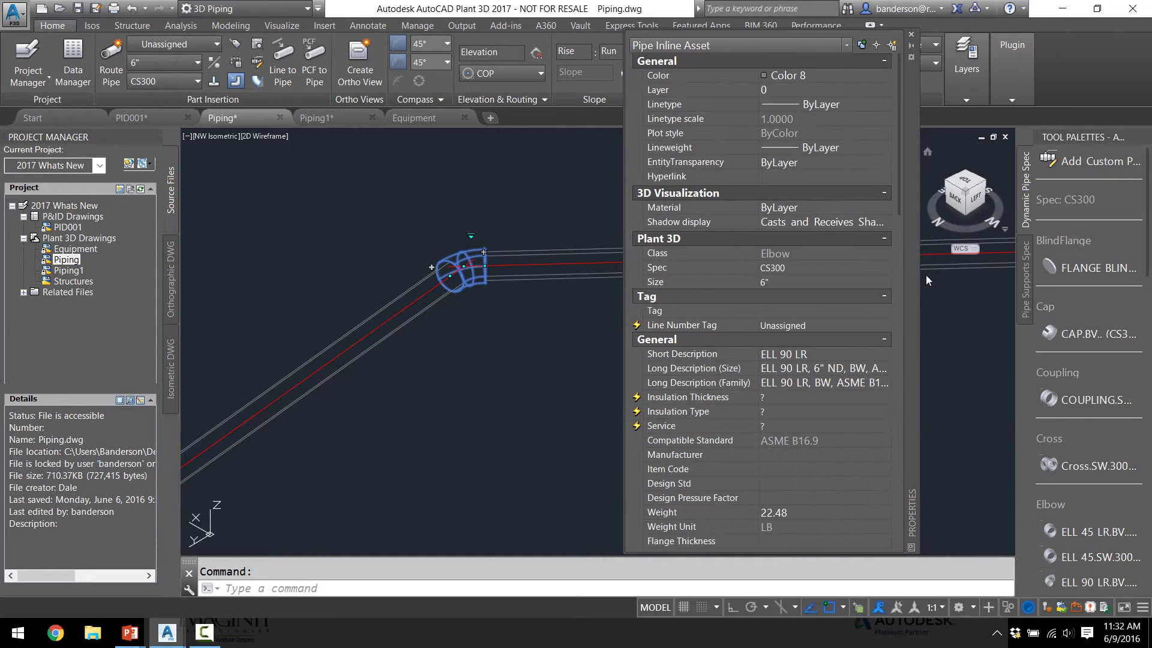
pyautogui.moveTo(898, 201); pyautogui.dragTo(886, 449)
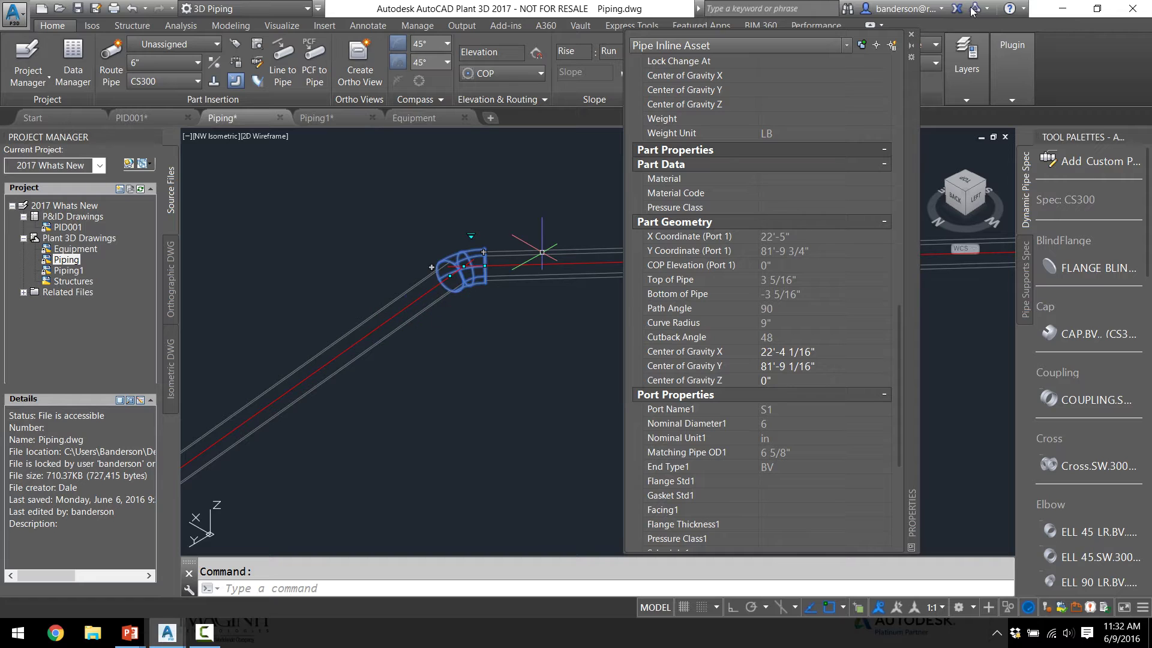
pyautogui.click(912, 35)
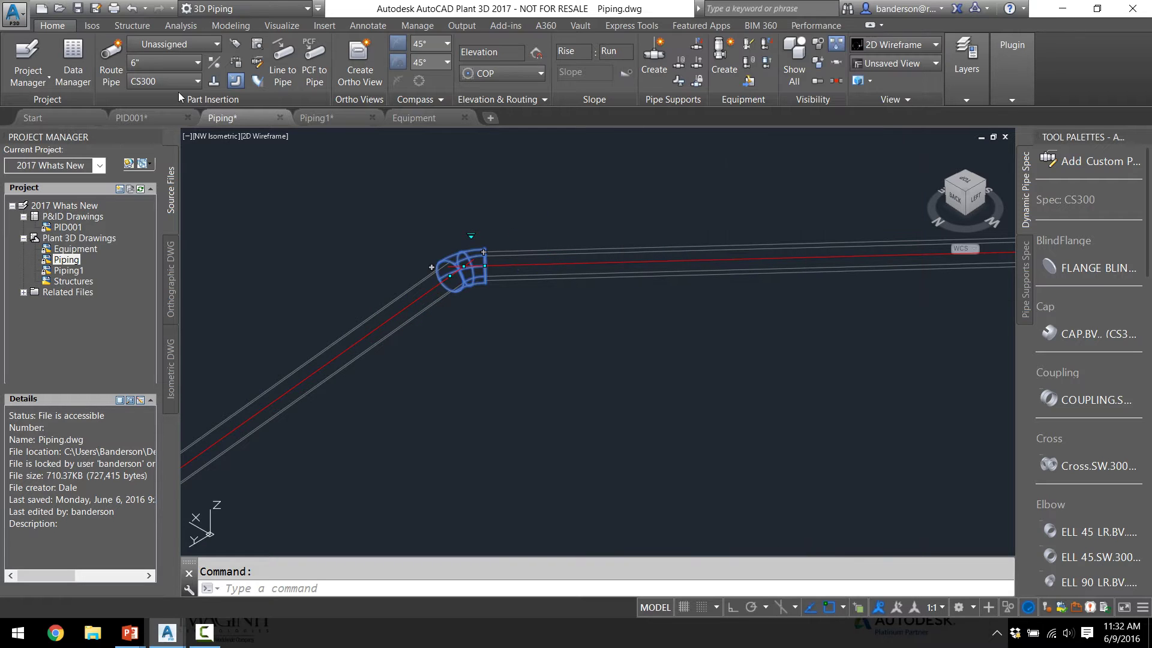
# Erase the routed pipe run together with its corner elbow.
pyautogui.click(683, 409)
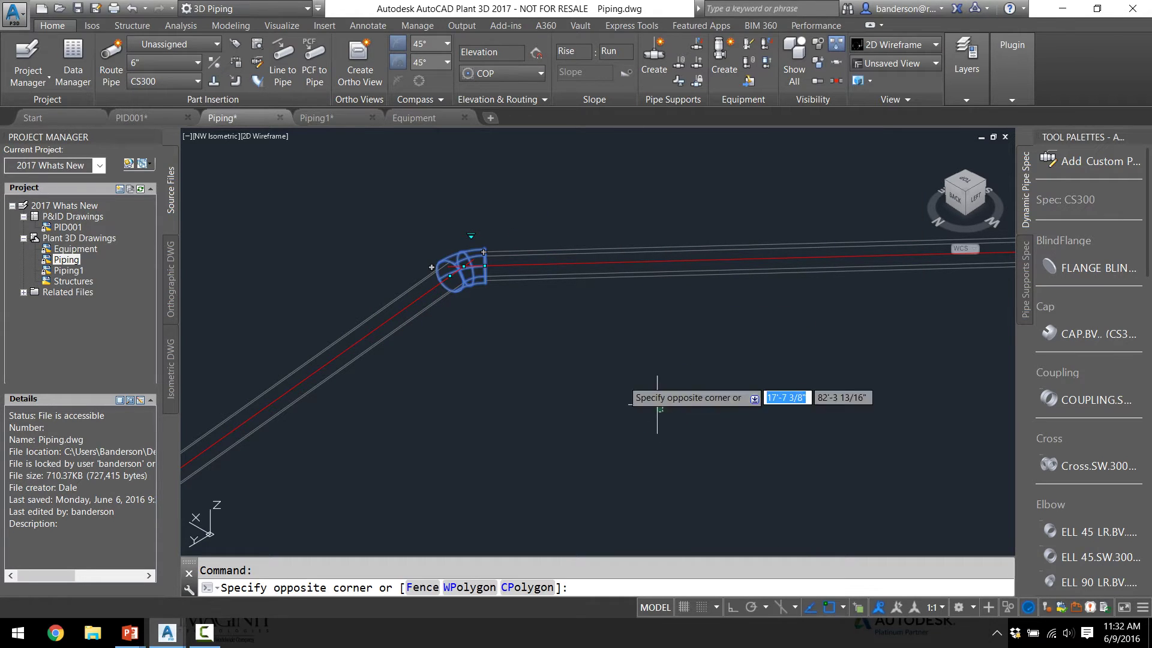
pyautogui.click(394, 220)
pyautogui.press('Delete')
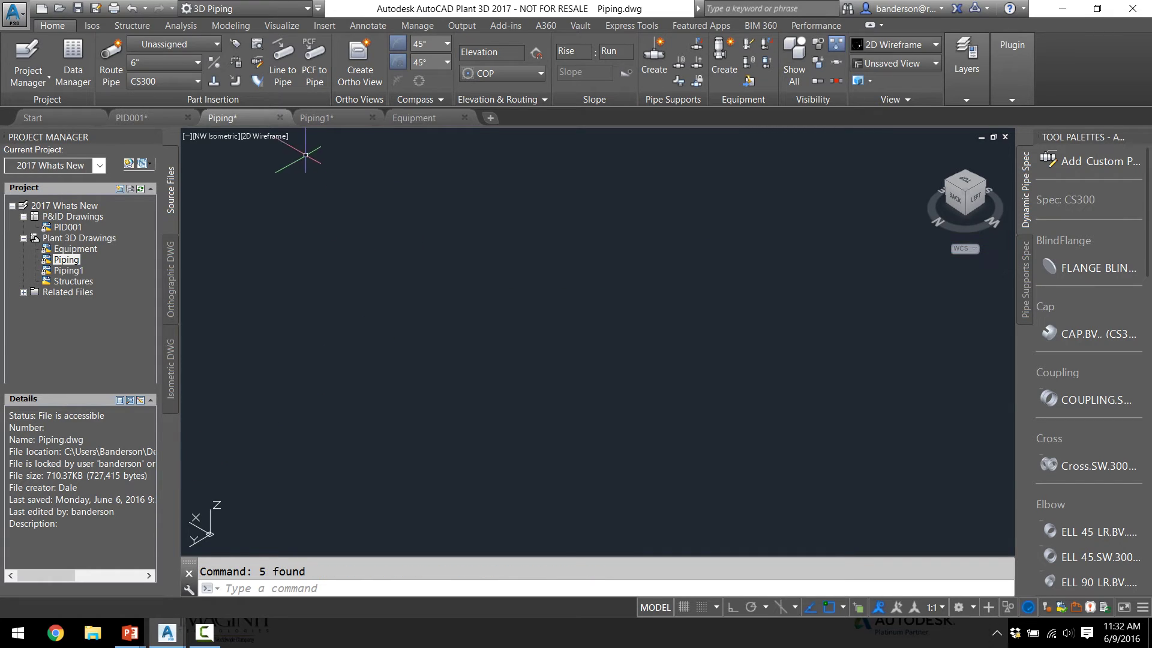
# Display the whole Piping model in the Realistic visual style.
pyautogui.click(269, 135)
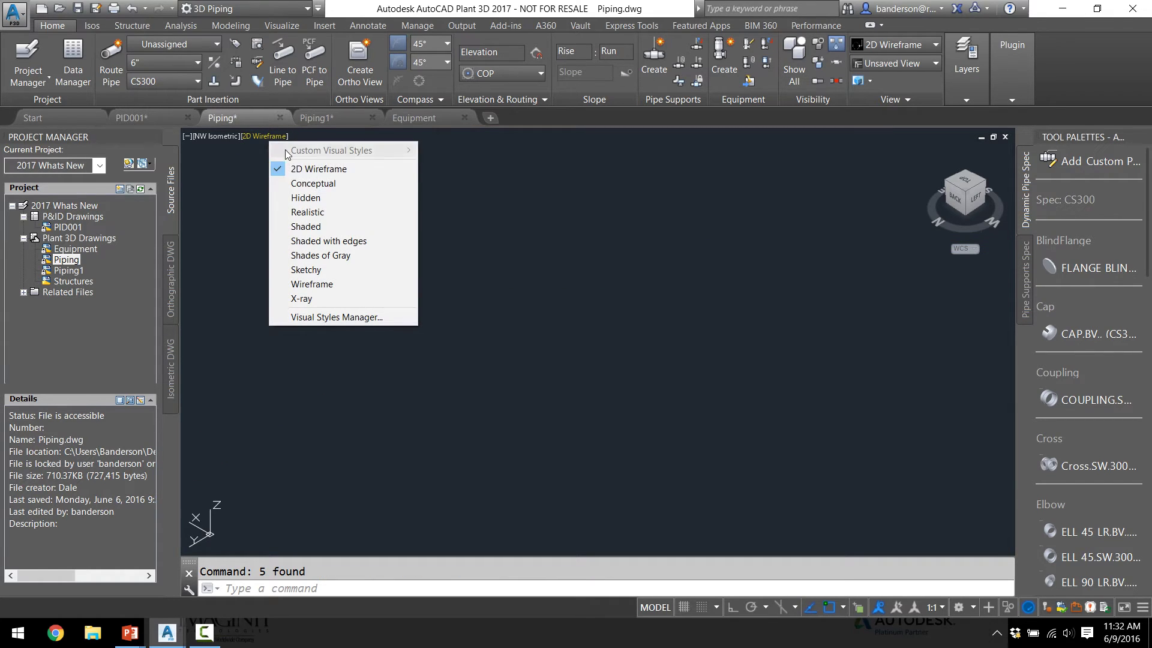
pyautogui.click(347, 212)
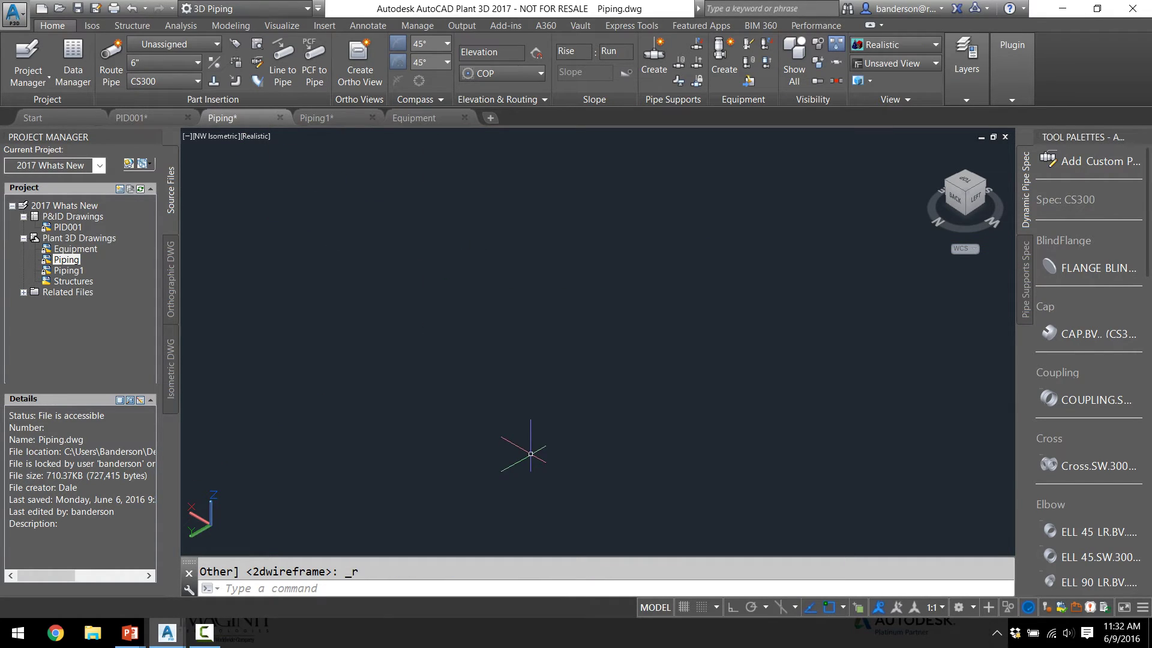
pyautogui.middleClick(578, 468)
pyautogui.middleClick(579, 468)
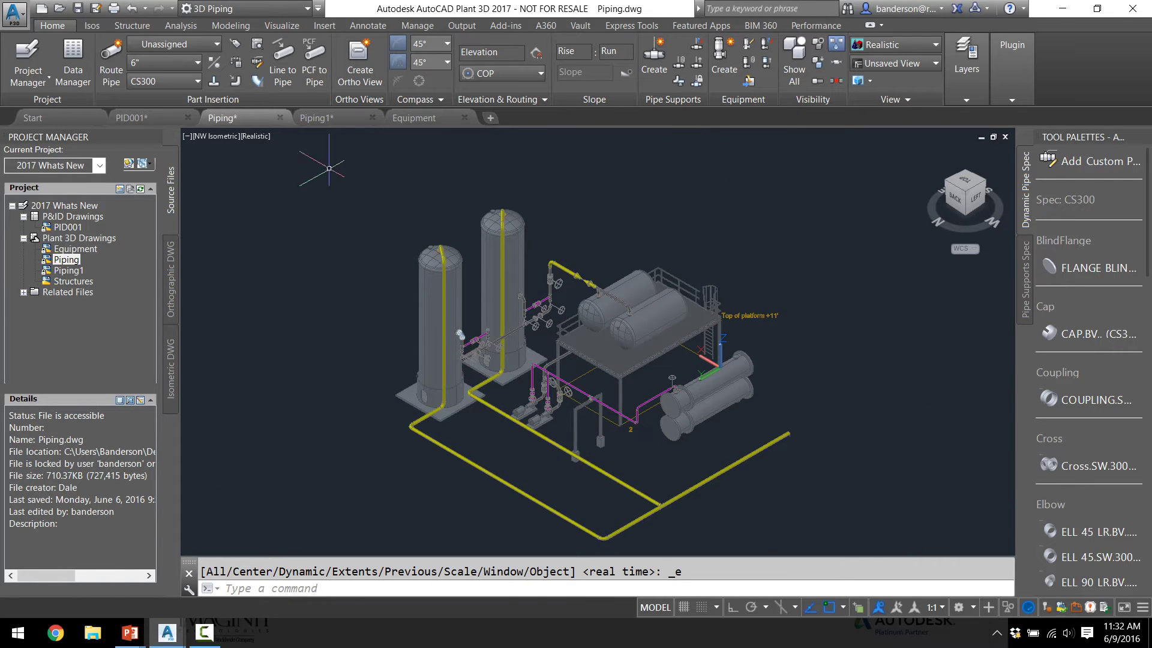
# Switch to the Piping1 drawing and turn on its grid in an angled 3D view.
pyautogui.click(327, 122)
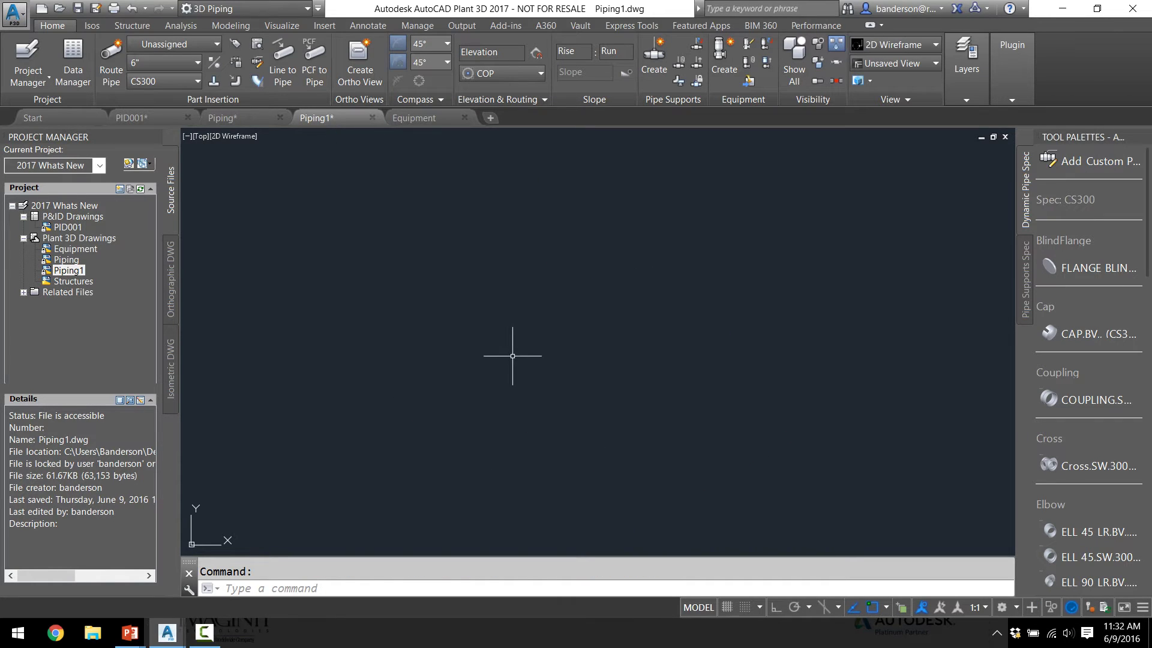
pyautogui.click(727, 607)
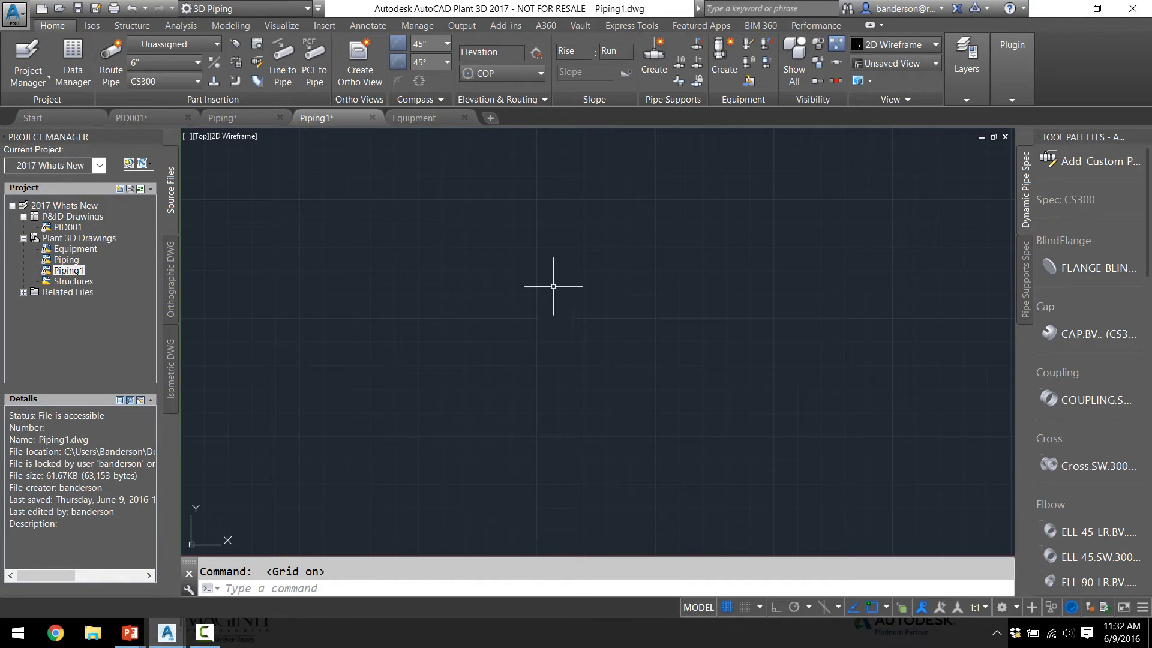
pyautogui.keyDown('shift'); pyautogui.moveTo(663, 399); pyautogui.dragTo(535, 288, button='middle'); pyautogui.keyUp('shift')
pyautogui.scroll(3, 522, 330)
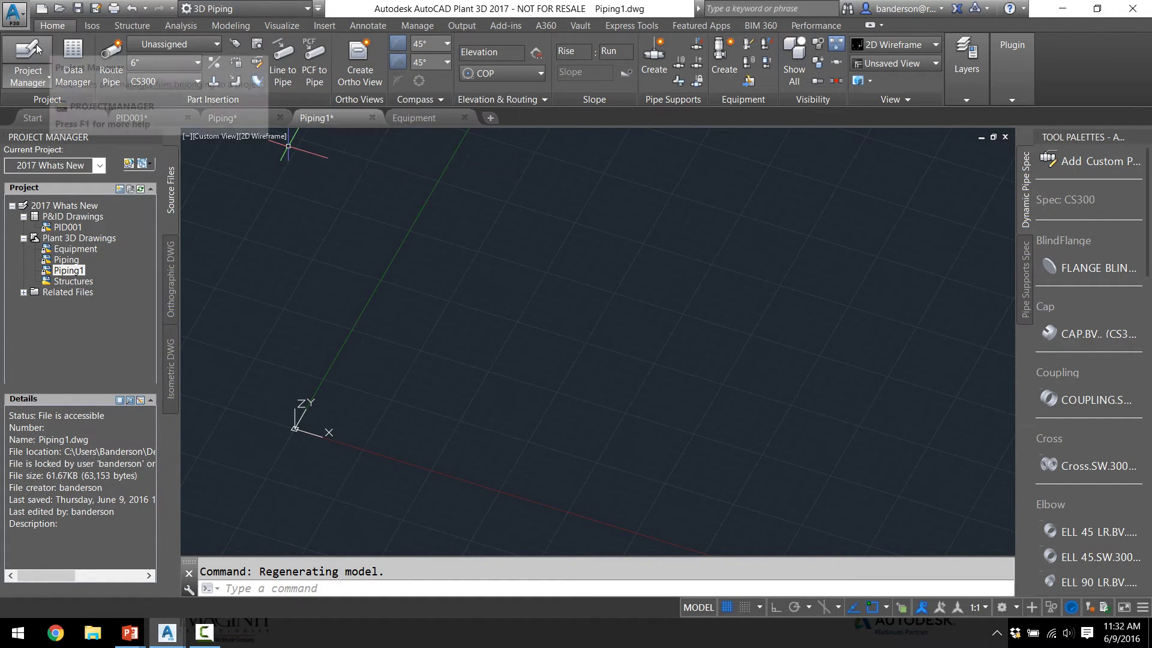
# Load 1001.pcf from the 2017 Whats New folder into the PCF to Pipe conversion.
pyautogui.click(88, 26)
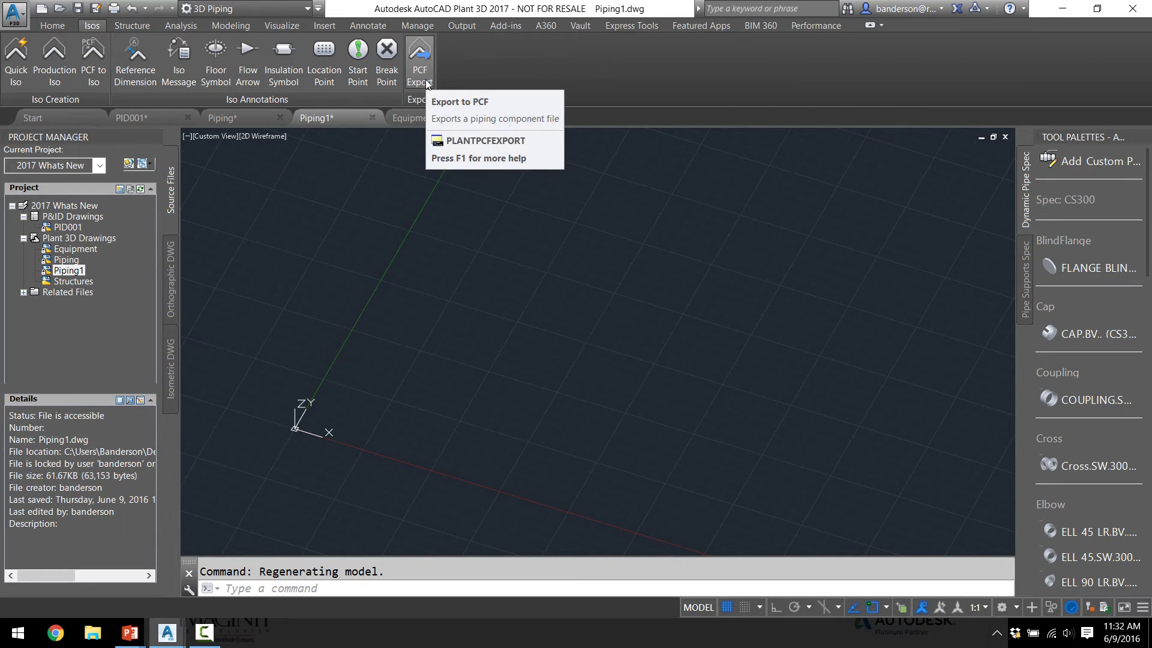
pyautogui.click(52, 27)
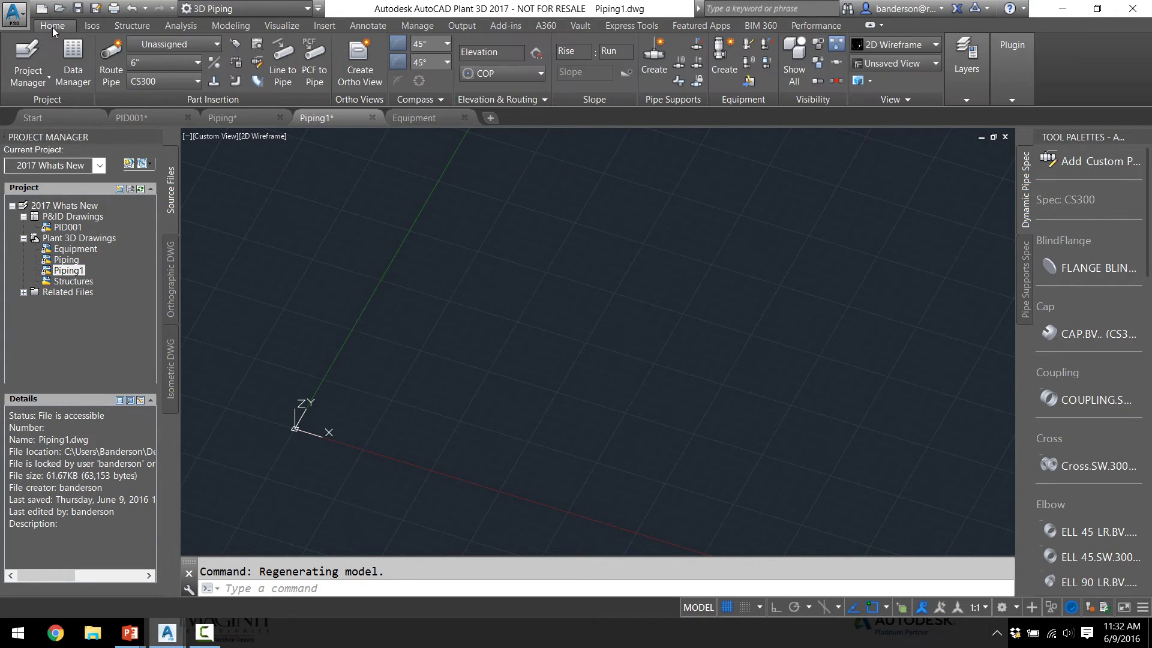
pyautogui.click(312, 87)
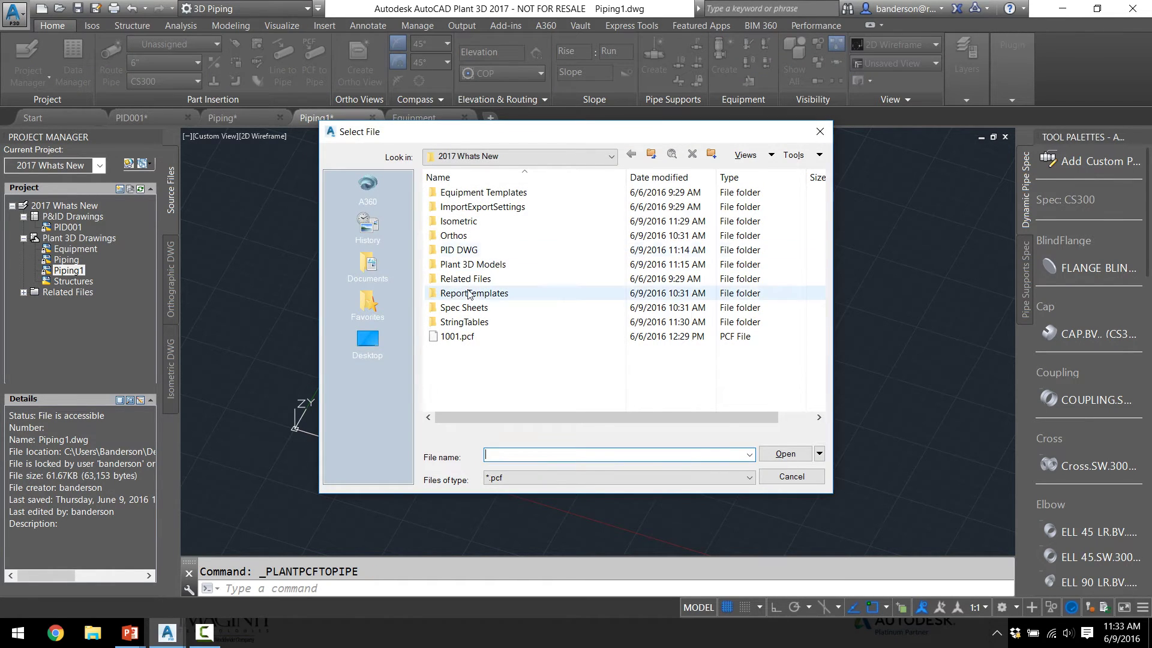
pyautogui.click(448, 339)
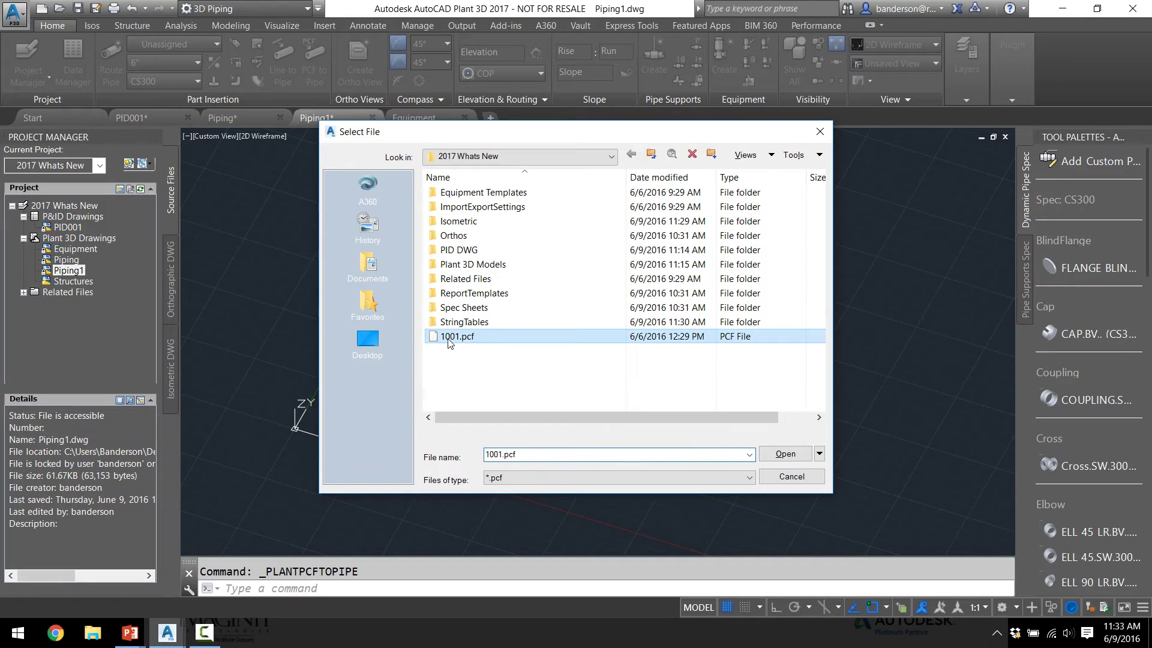
pyautogui.click(786, 455)
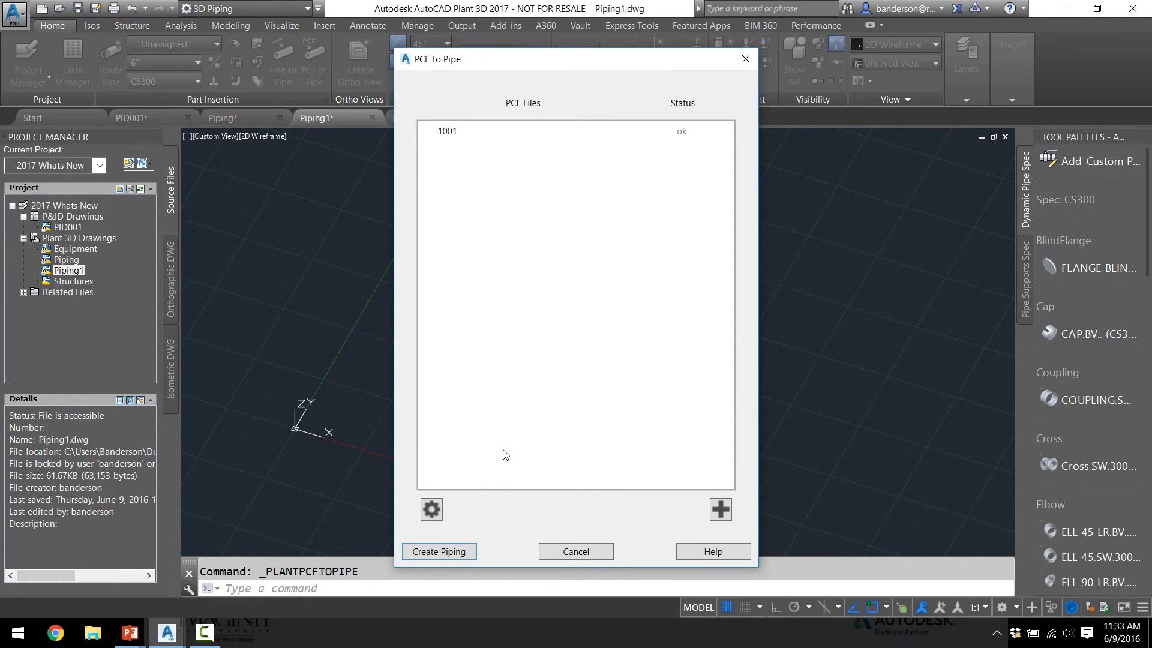
# Accept the spec file substitution settings without changes and create the piping from the loaded PCF file.
pyautogui.click(431, 509)
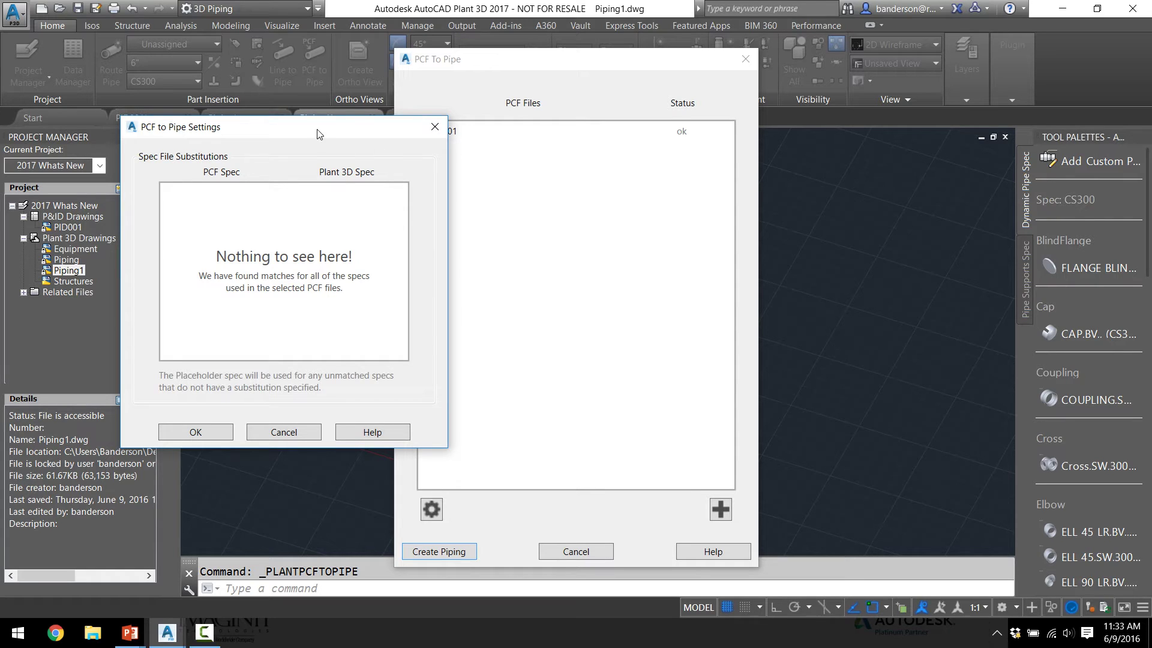
pyautogui.moveTo(318, 133); pyautogui.dragTo(584, 172)
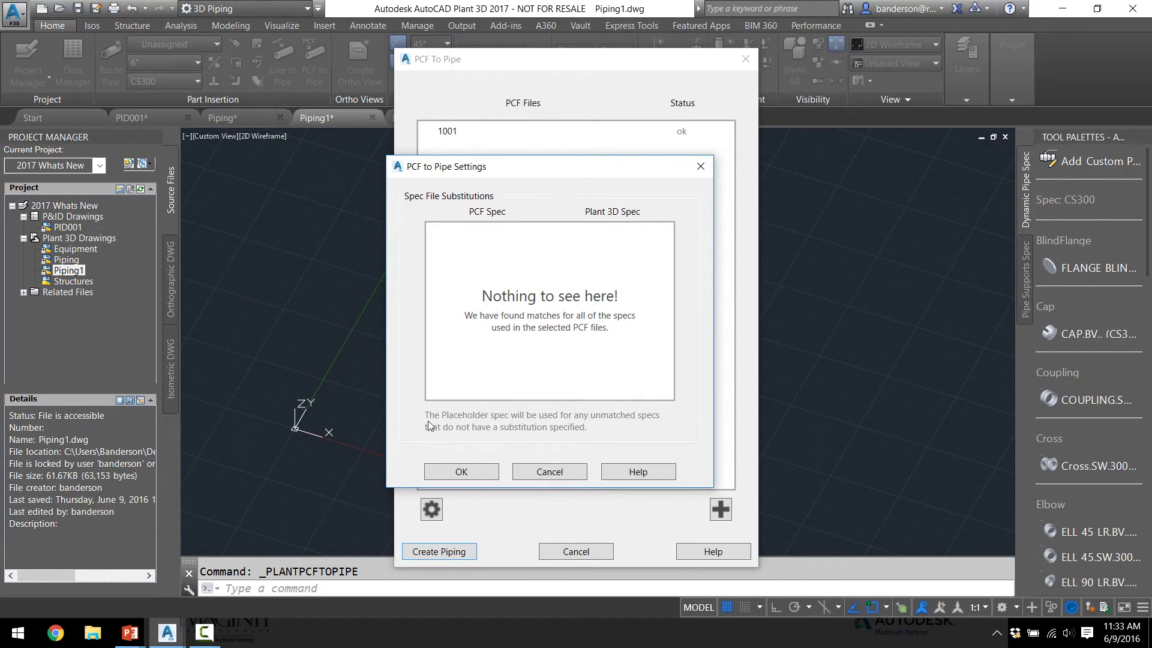
pyautogui.click(462, 472)
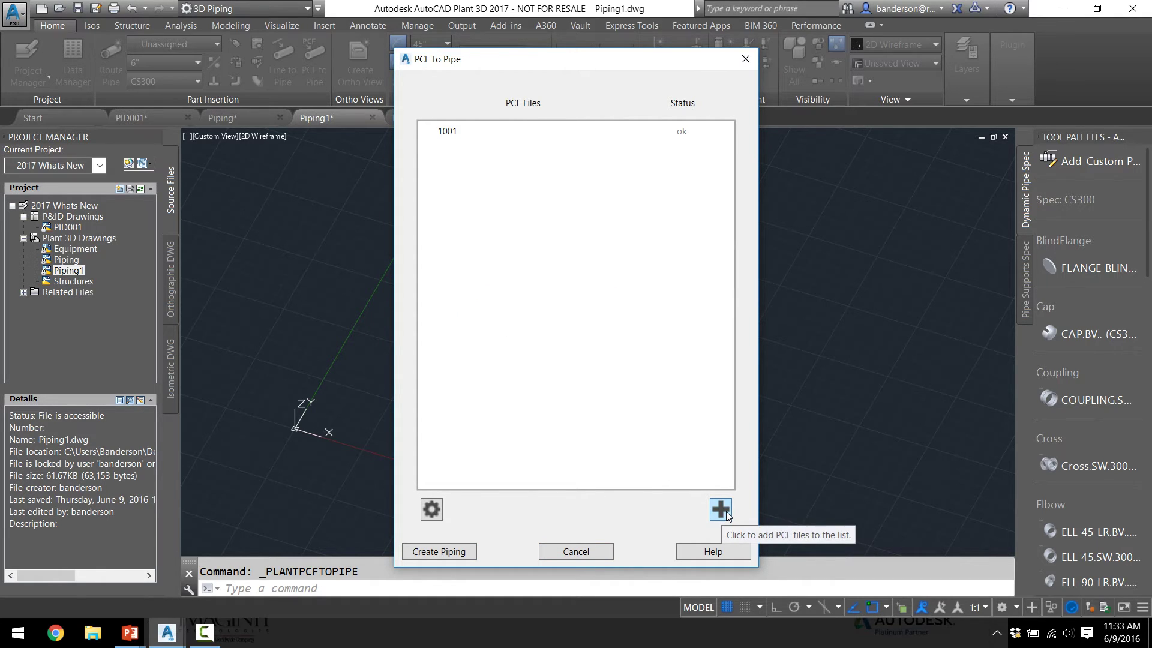
pyautogui.click(440, 553)
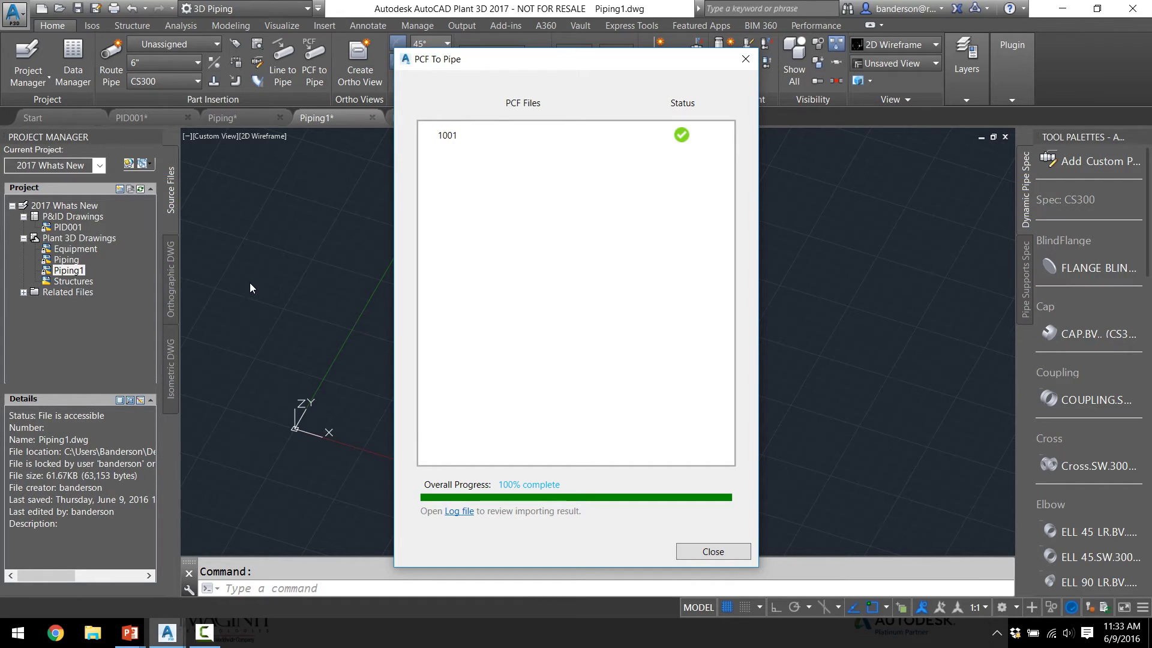
pyautogui.click(700, 558)
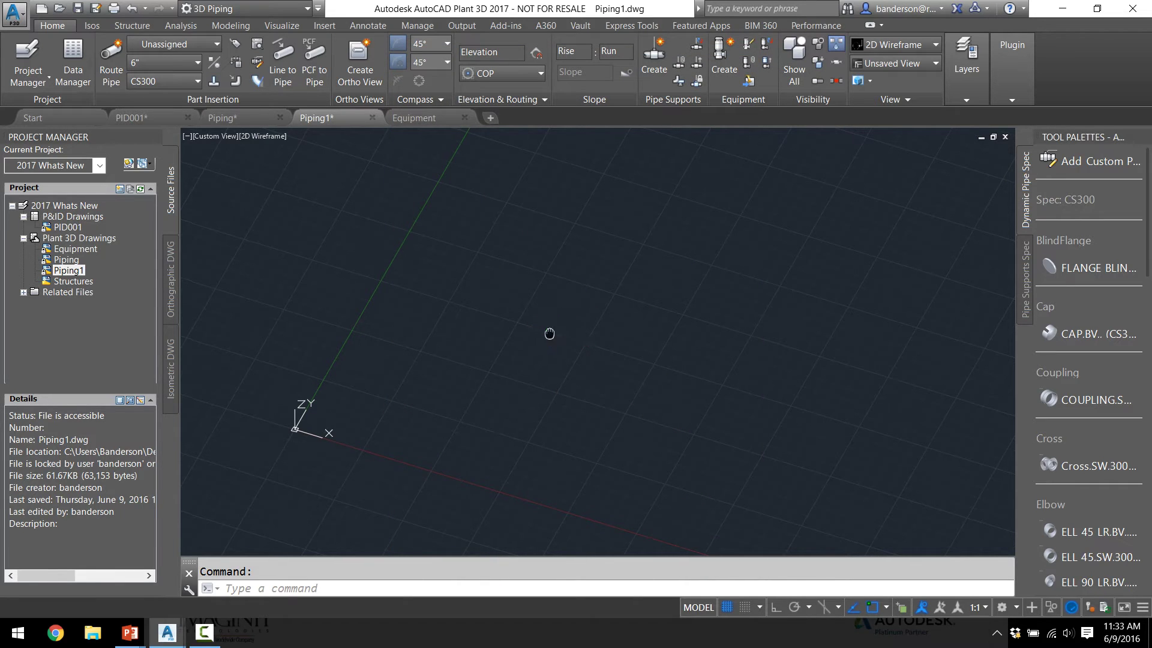
pyautogui.middleClick(547, 327)
pyautogui.middleClick(548, 327)
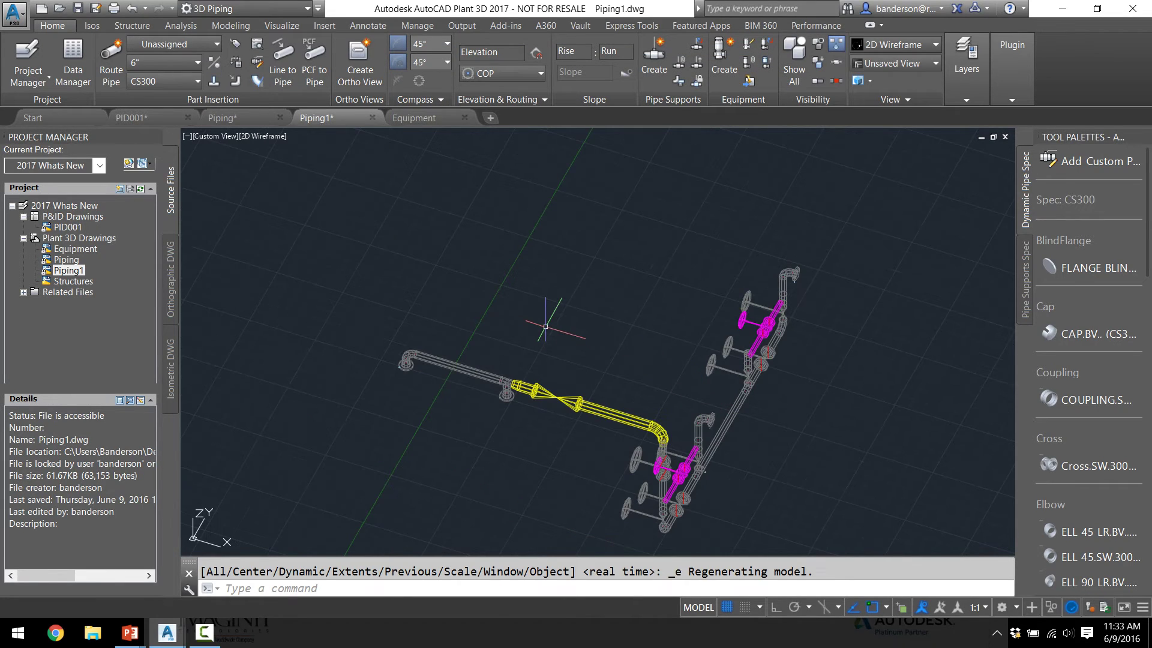
# Display the imported piping in the Realistic visual style and inspect it in 3D.
pyautogui.keyDown('shift'); pyautogui.moveTo(545, 326); pyautogui.dragTo(372, 180, button='middle'); pyautogui.keyUp('shift')
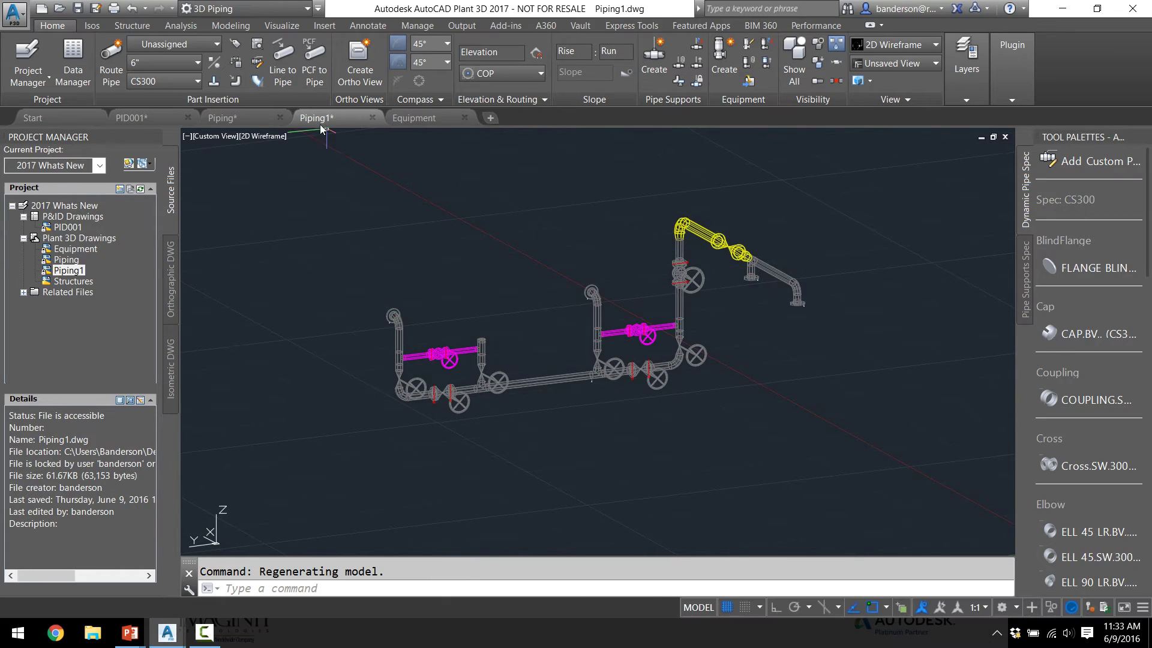
pyautogui.click(263, 138)
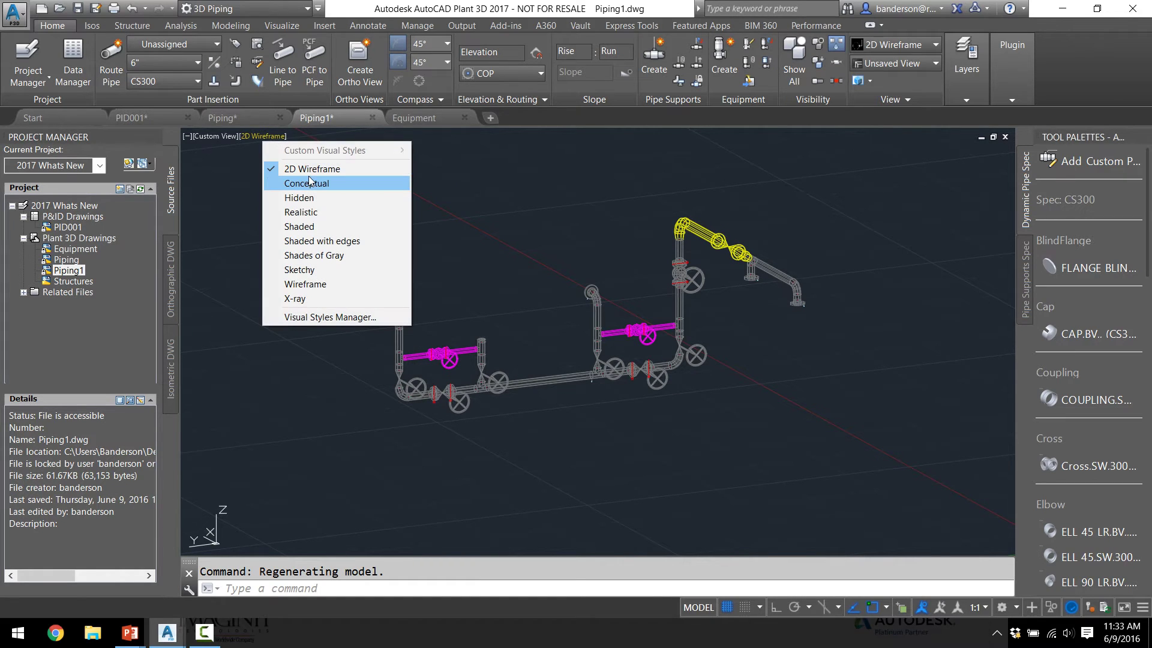
pyautogui.click(301, 212)
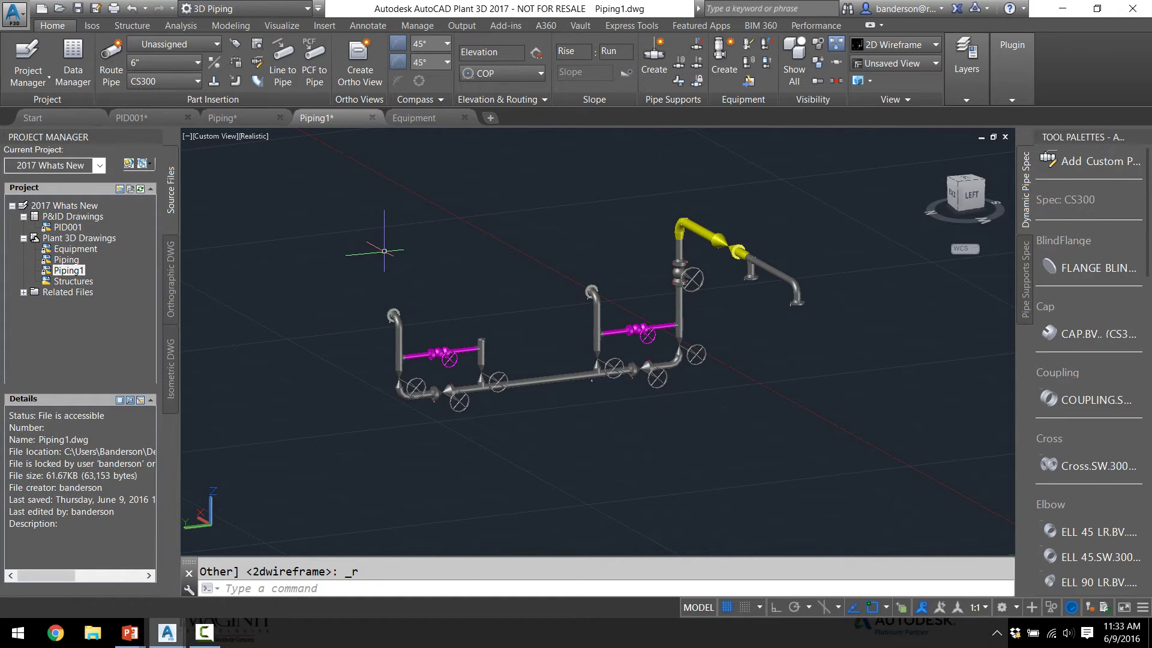
pyautogui.scroll(4, 570, 276)
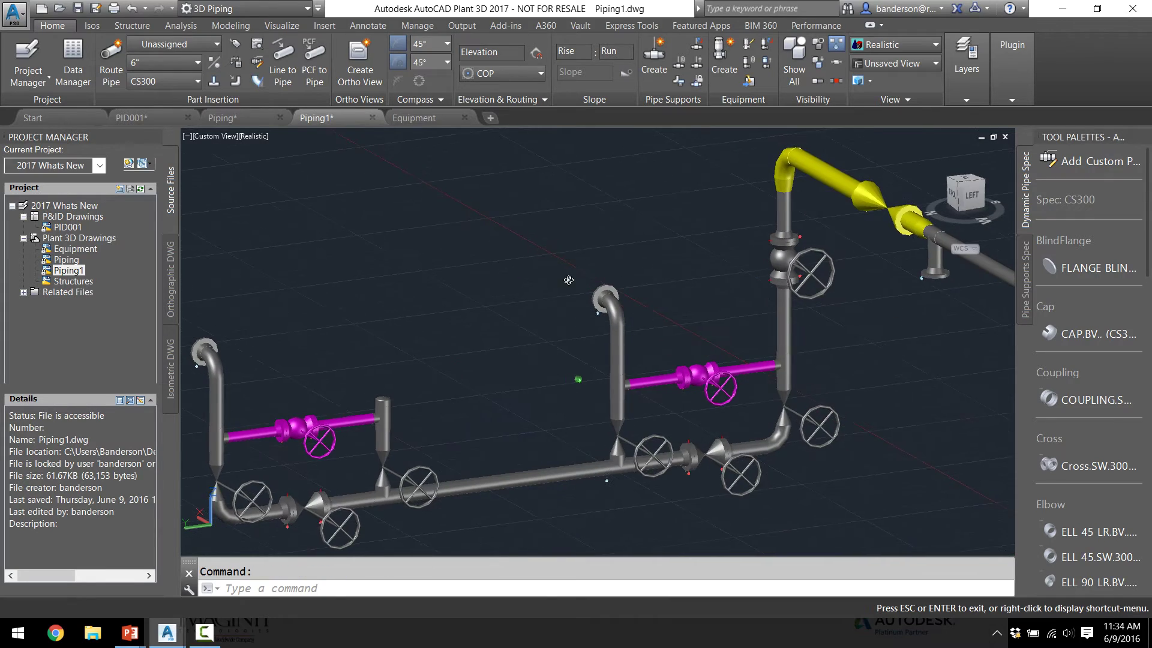
pyautogui.keyDown('shift'); pyautogui.moveTo(569, 281); pyautogui.dragTo(592, 214, button='middle'); pyautogui.keyUp('shift')
pyautogui.scroll(-2, 583, 271)
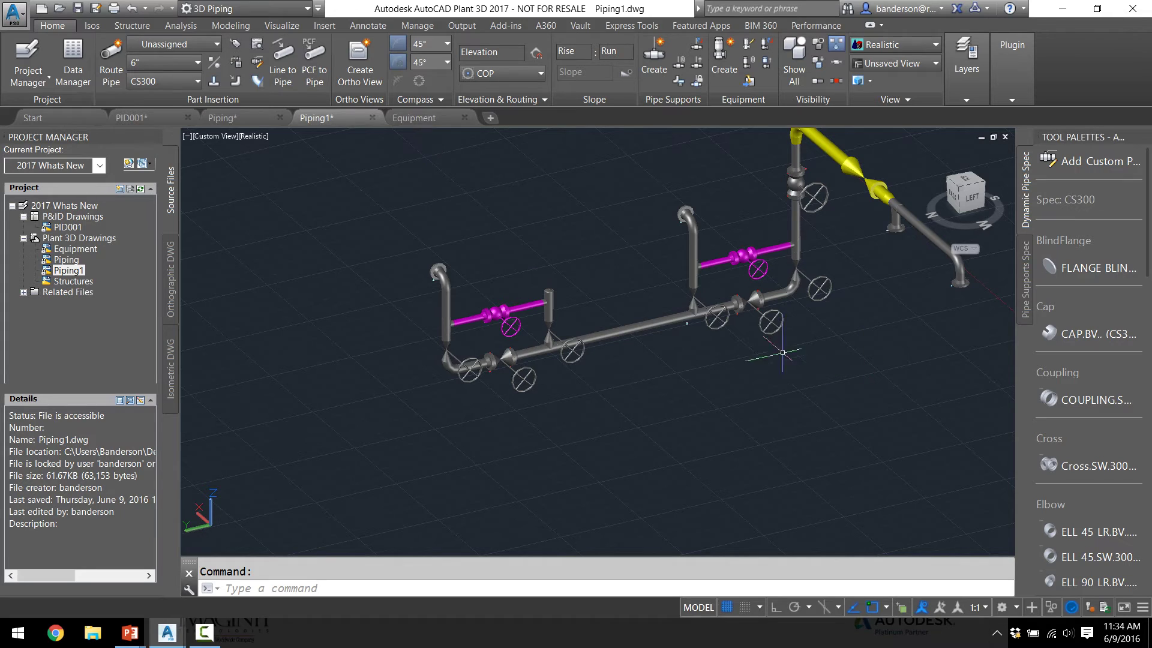
# Close the Piping1 drawing without saving its changes.
pyautogui.click(373, 117)
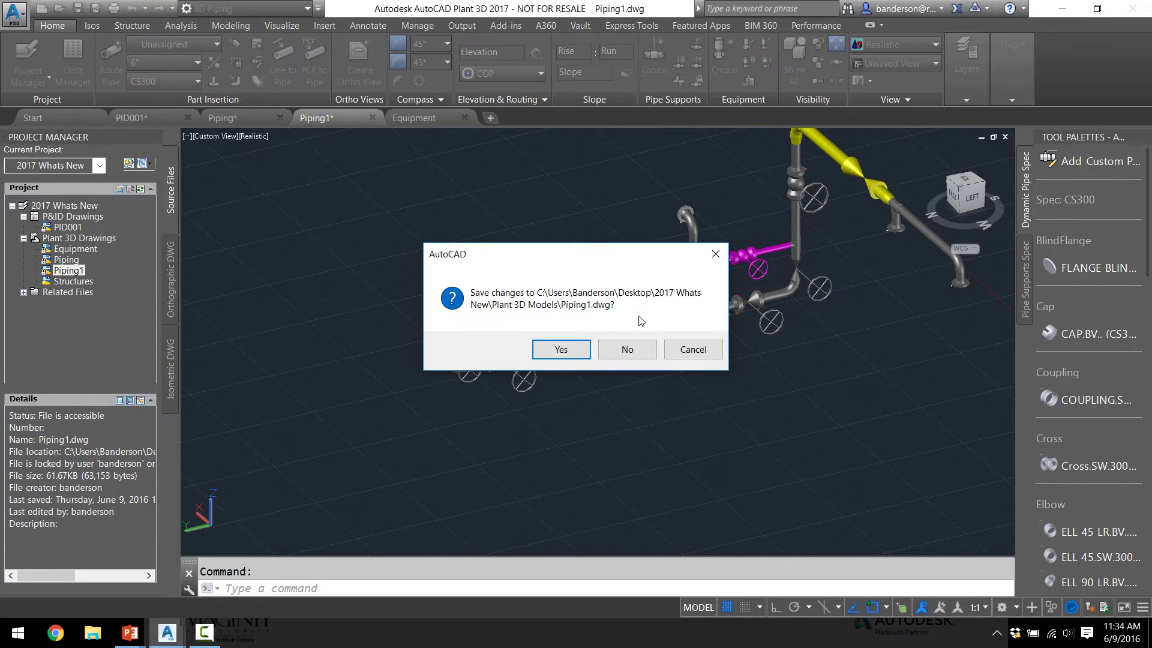
pyautogui.click(625, 352)
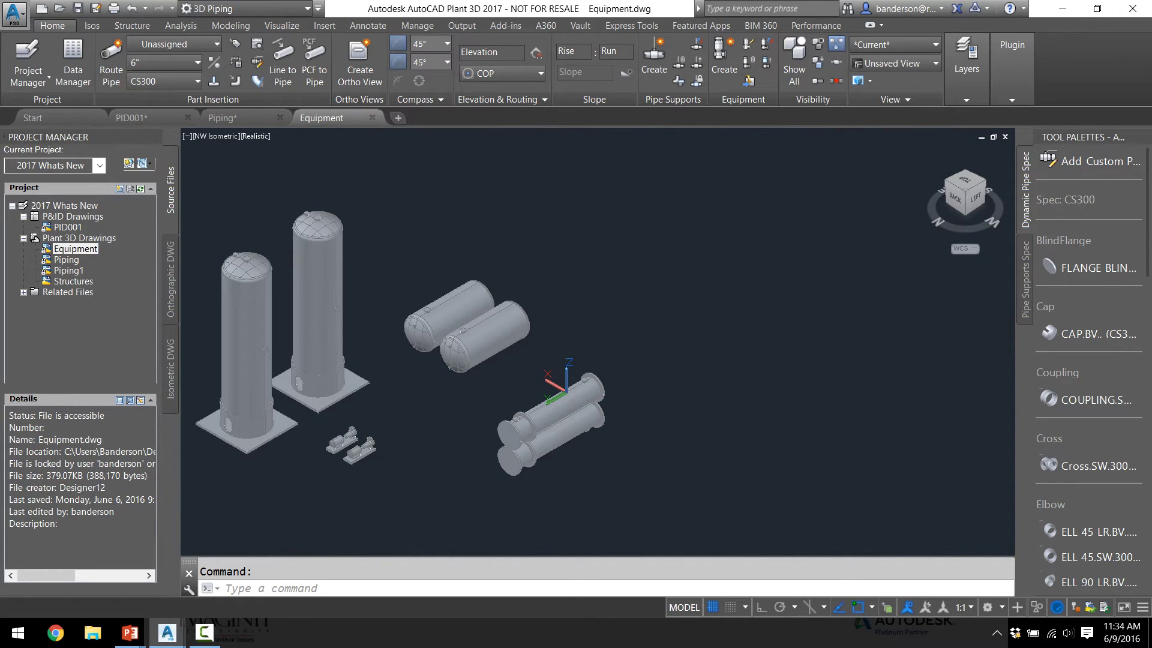
# Examine the two vertical tanks in the Equipment drawing and compare them with the layout in the Piping drawing.
pyautogui.moveTo(398, 244); pyautogui.dragTo(563, 201, button='middle')
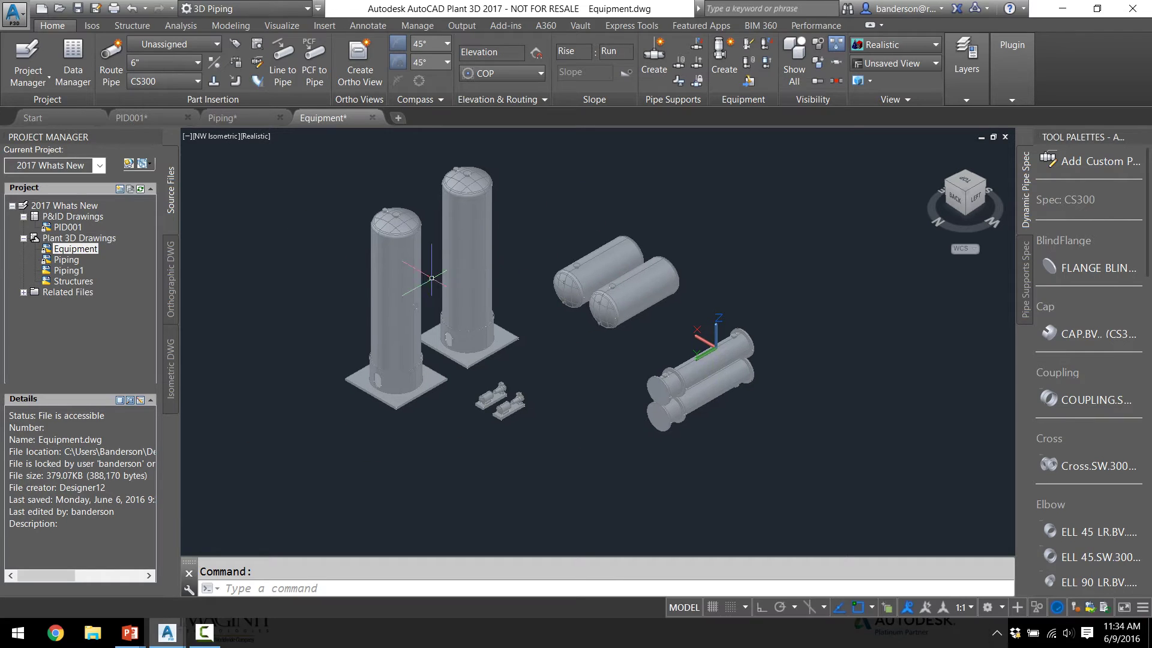
pyautogui.scroll(2, 382, 308)
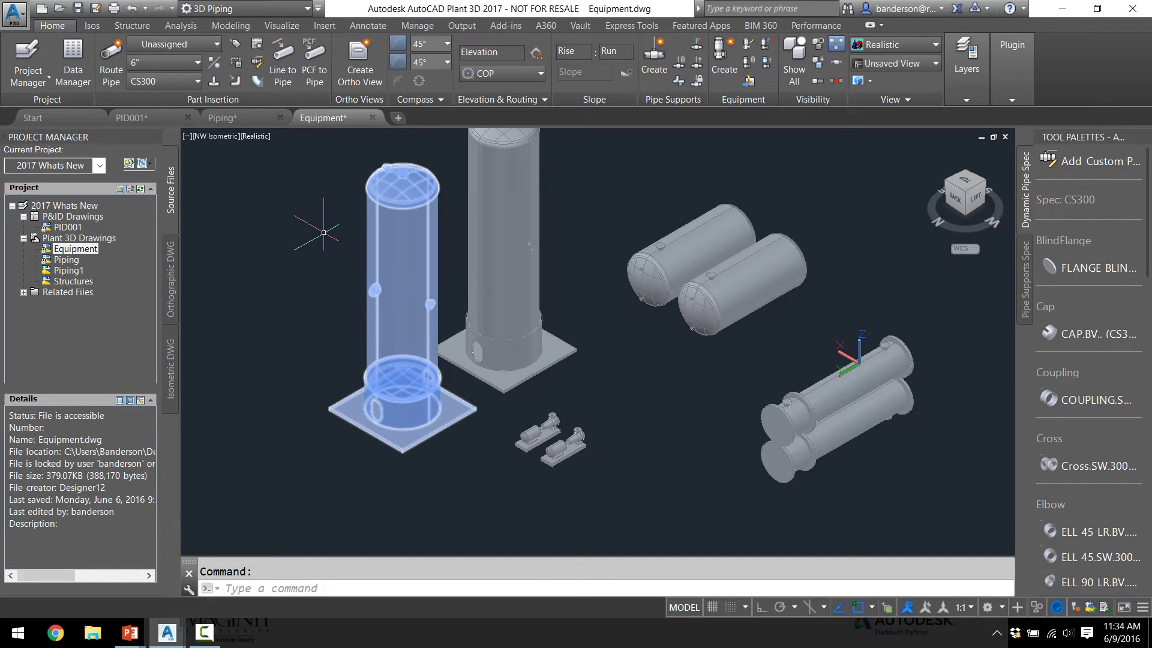
pyautogui.click(232, 119)
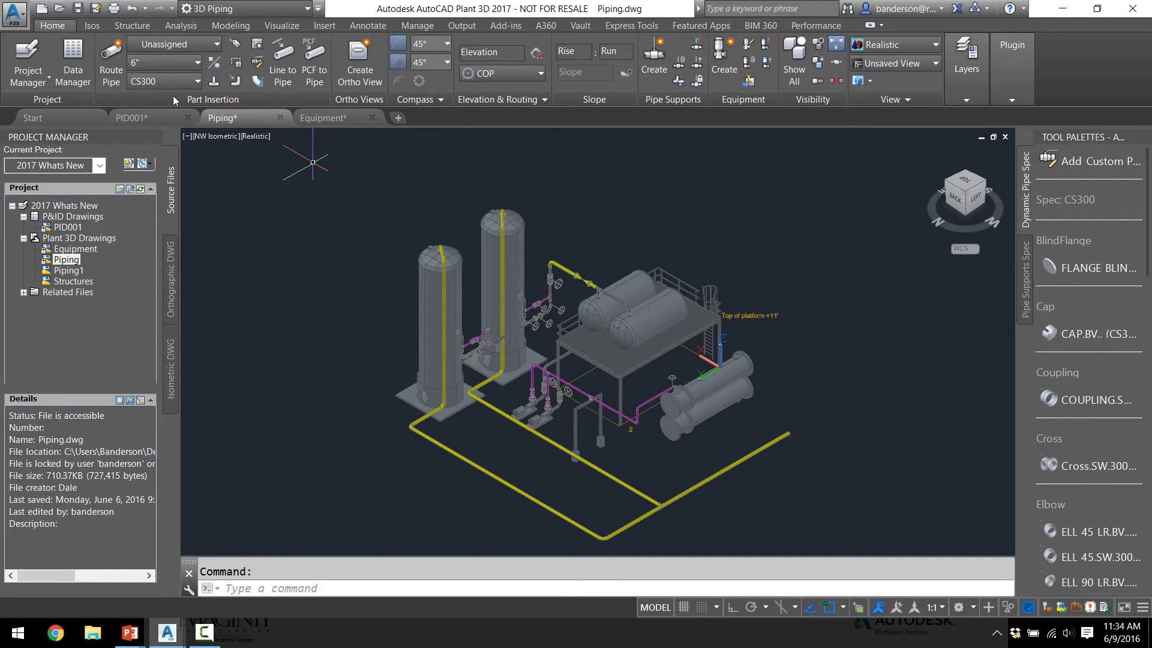
pyautogui.click(322, 120)
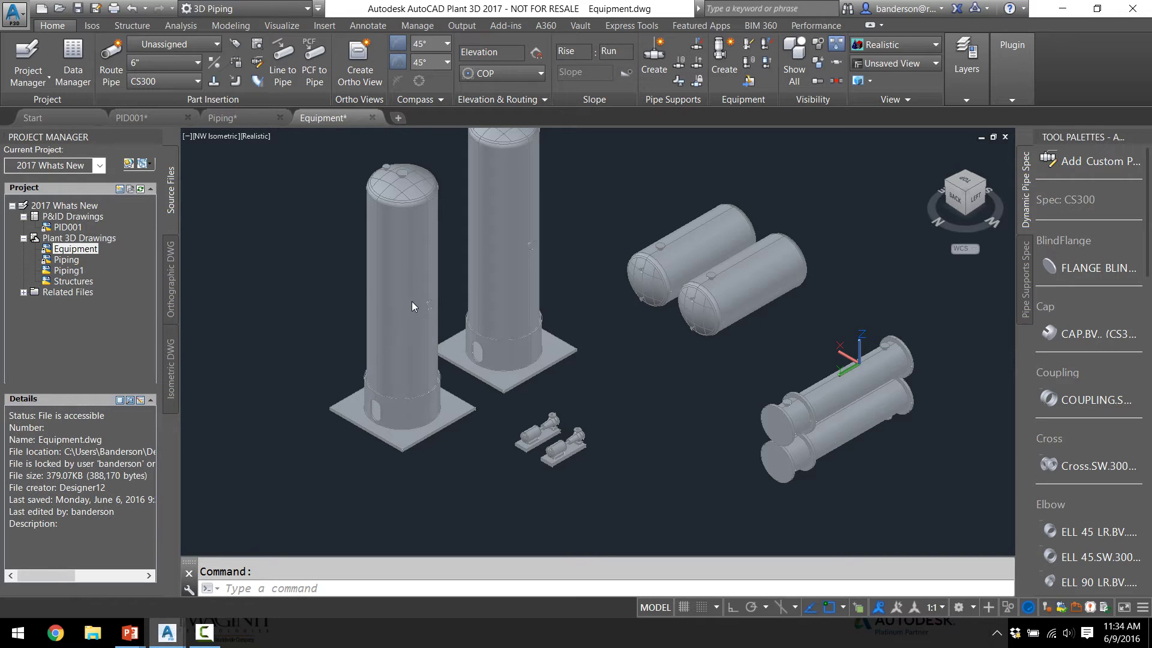
pyautogui.click(412, 306)
pyautogui.click(485, 270)
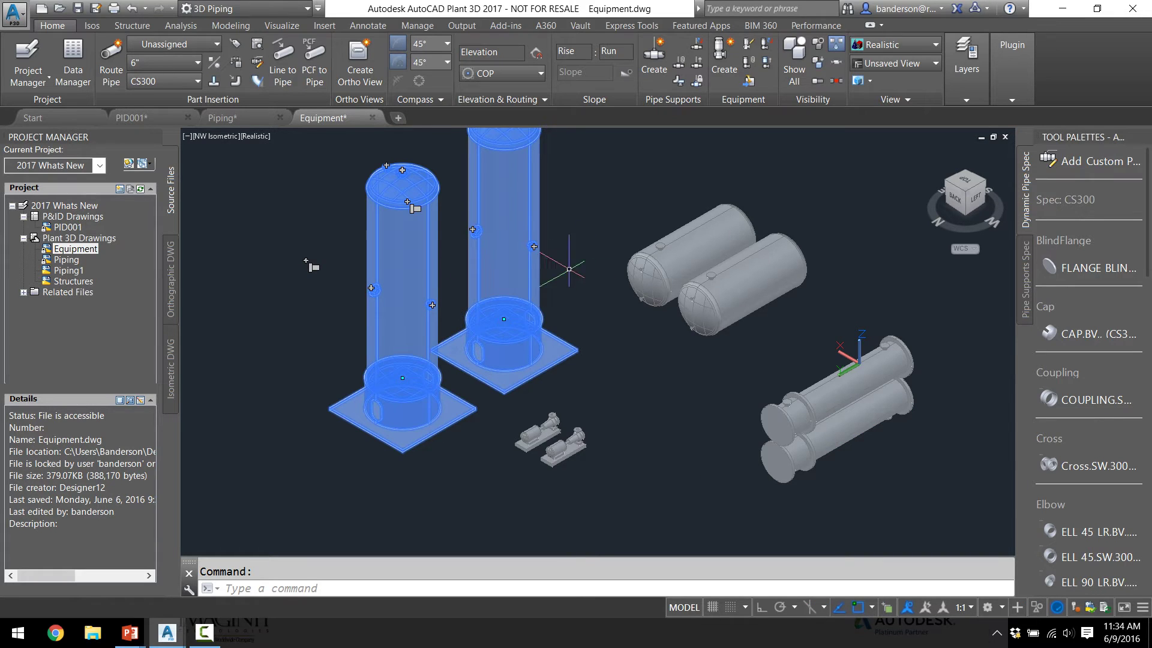
pyautogui.press('Escape')
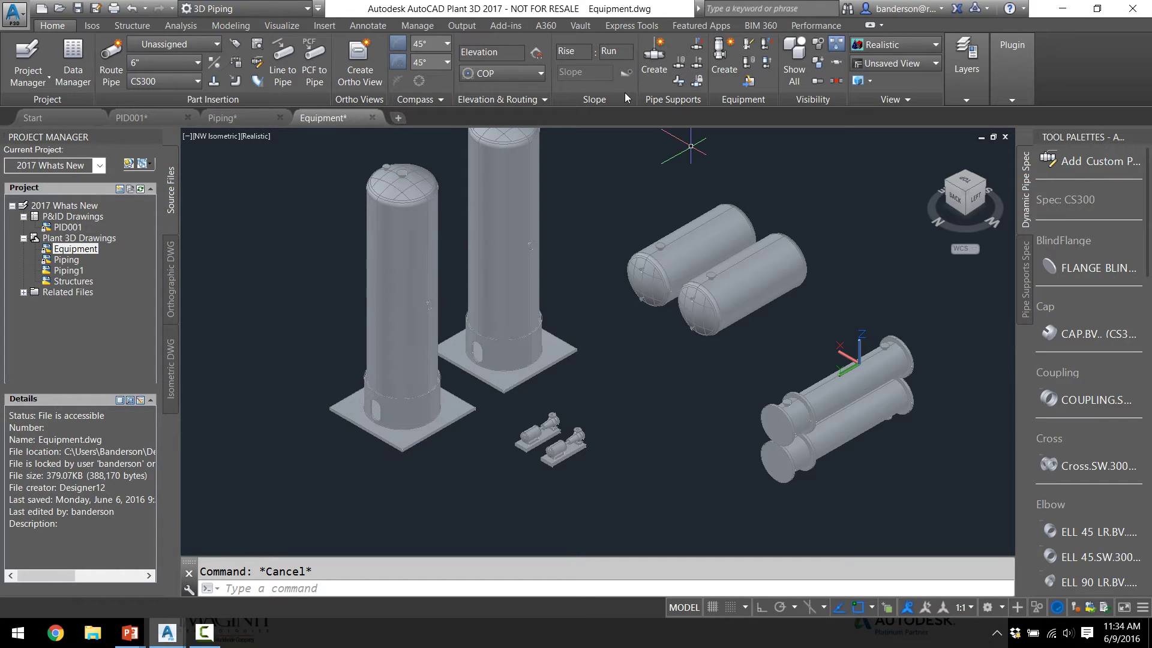
# Detach all attached objects from the front vertical tank and delete its skirt and square base plate.
pyautogui.click(768, 66)
pyautogui.click(402, 350)
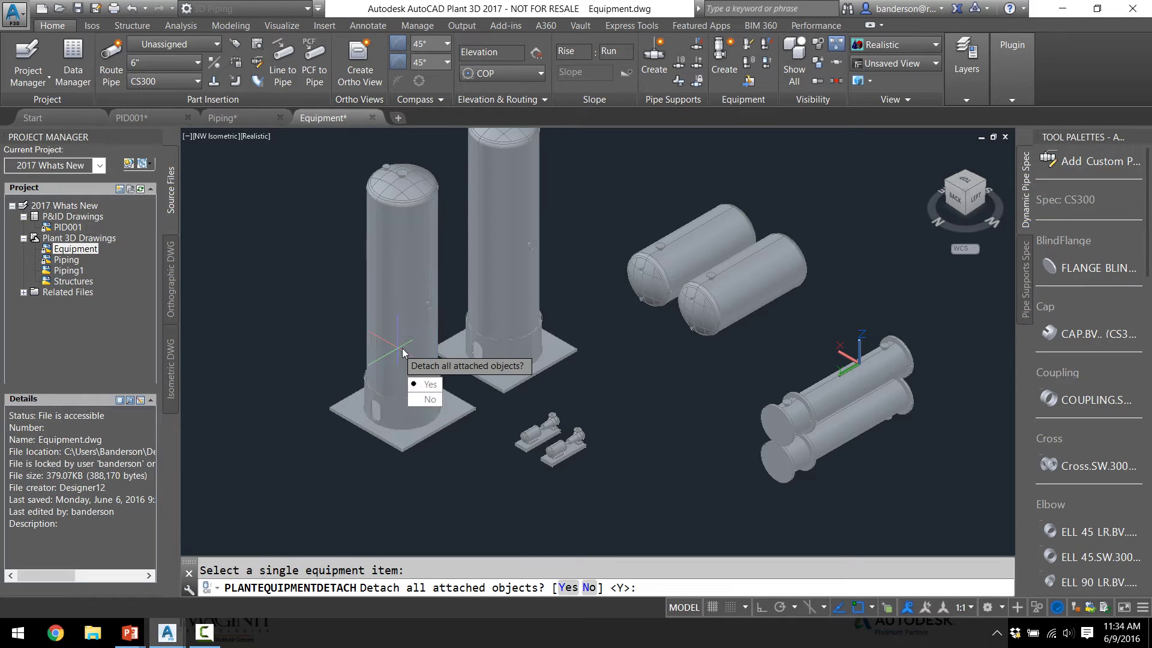
pyautogui.click(426, 384)
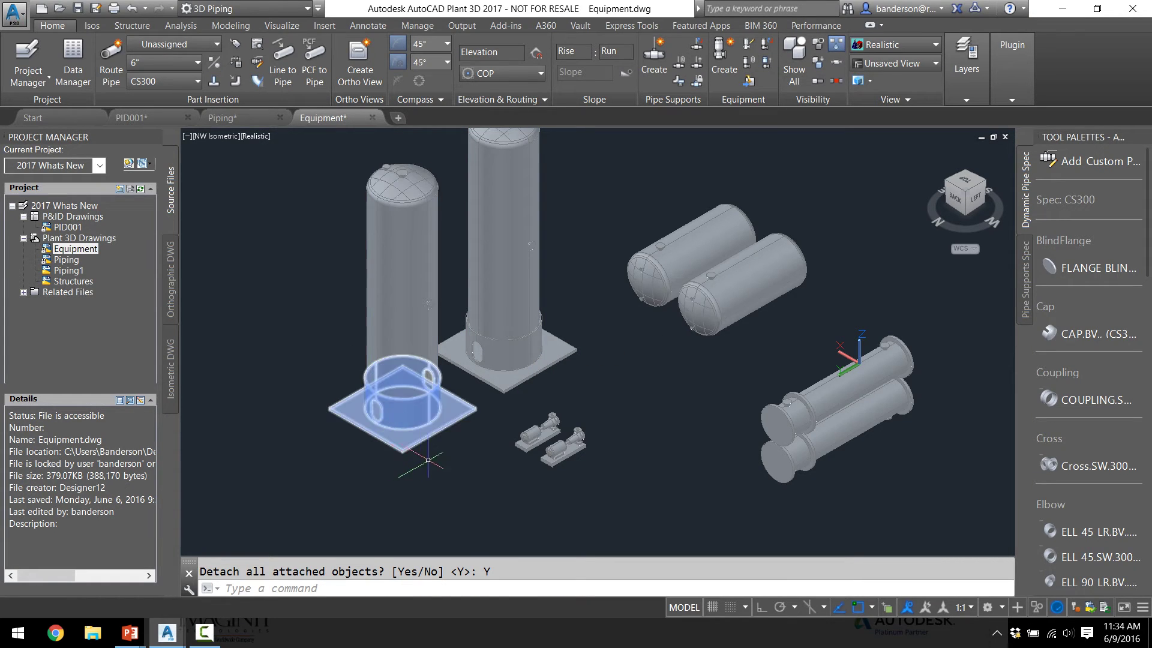
pyautogui.press('Delete')
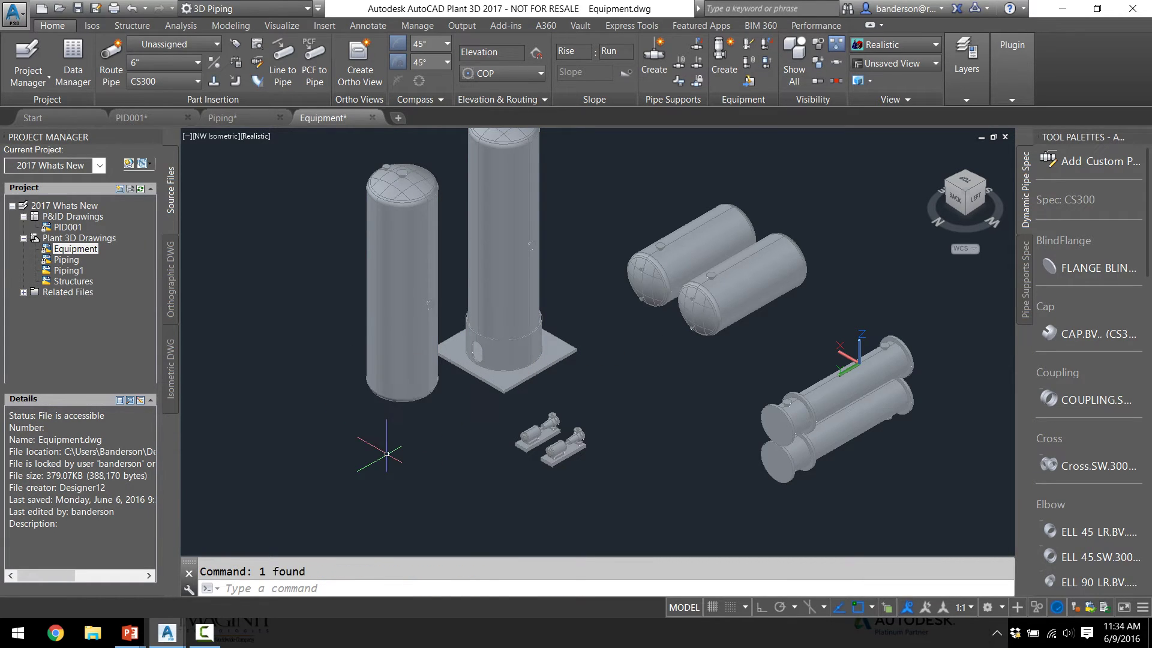
# Open the front vertical tank without the skirt for equipment modification.
pyautogui.click(401, 333)
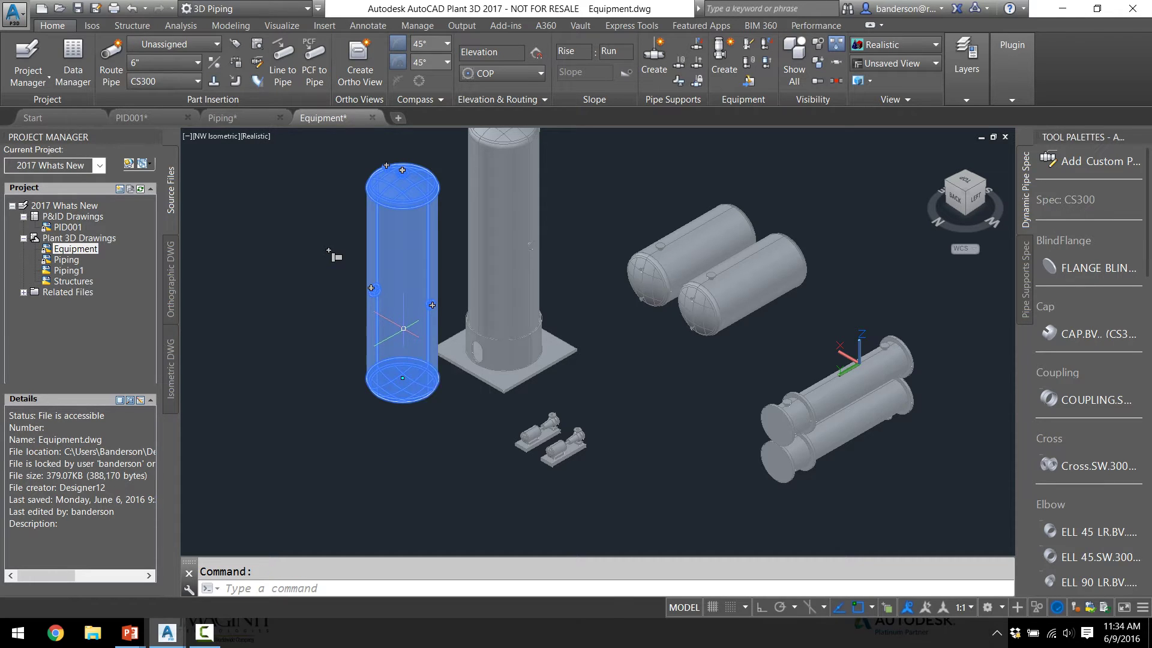
pyautogui.rightClick(406, 325)
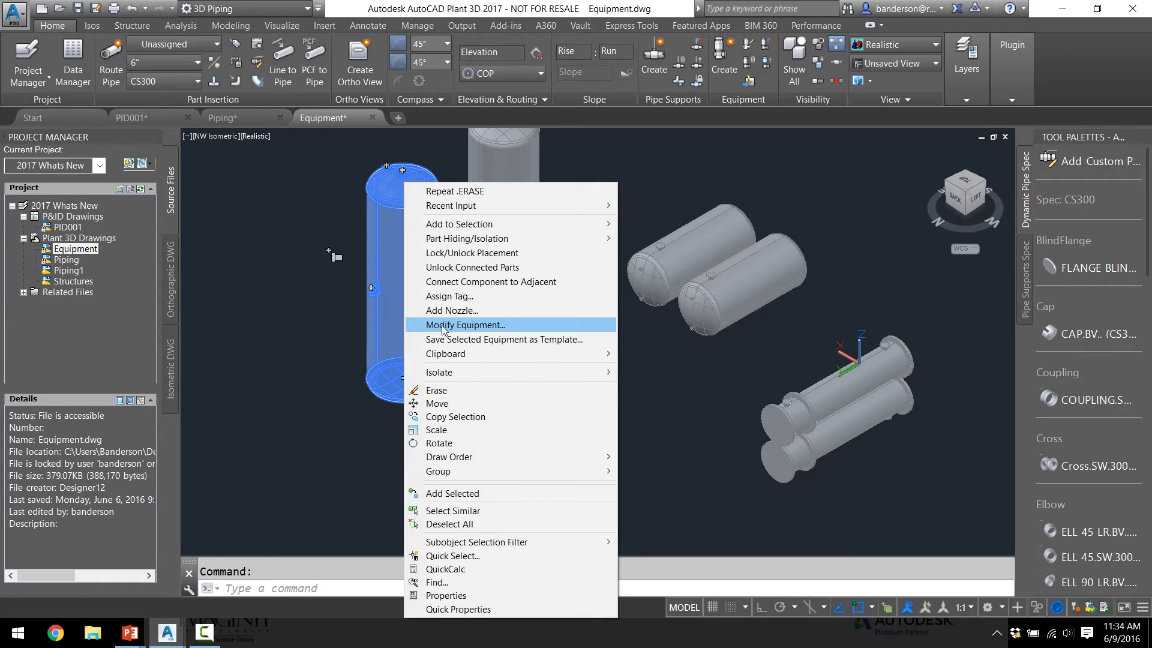
pyautogui.click(443, 326)
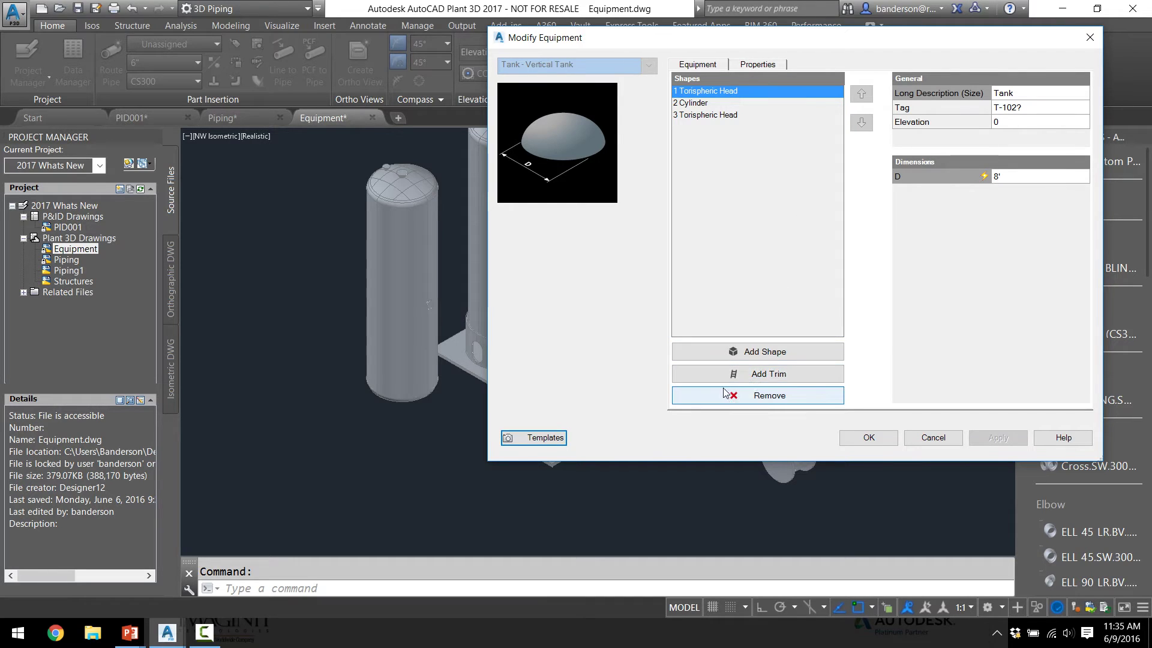
# Review the dimensions of the tank's two torispheric heads and its cylinder without changing them.
pyautogui.click(1010, 176)
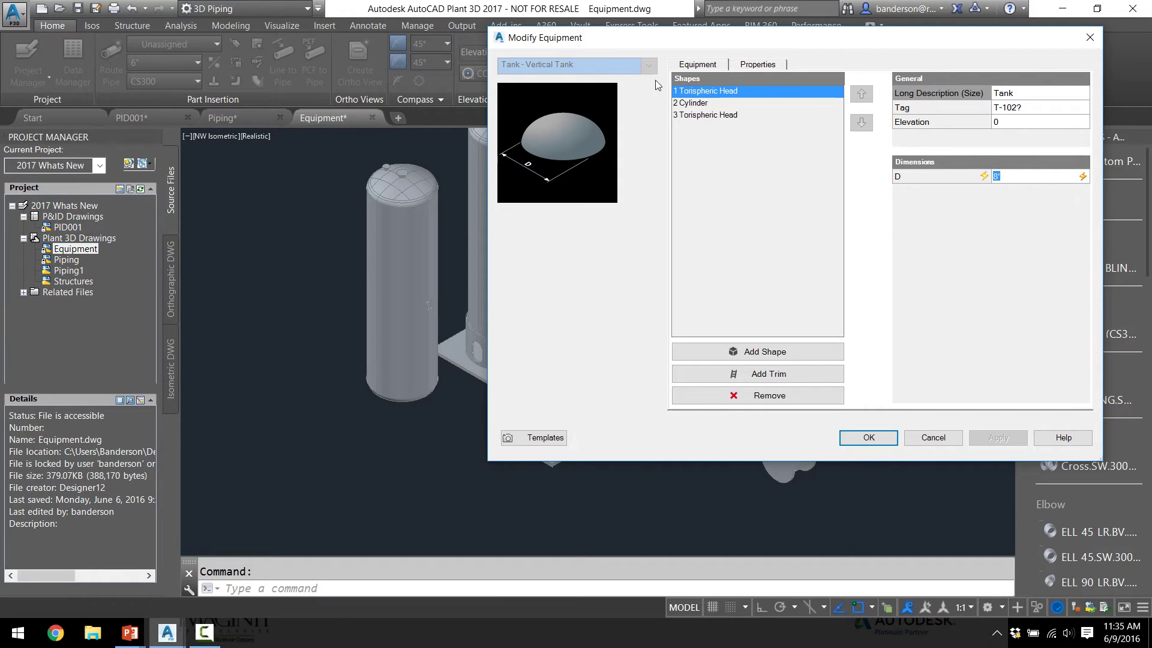
pyautogui.click(687, 104)
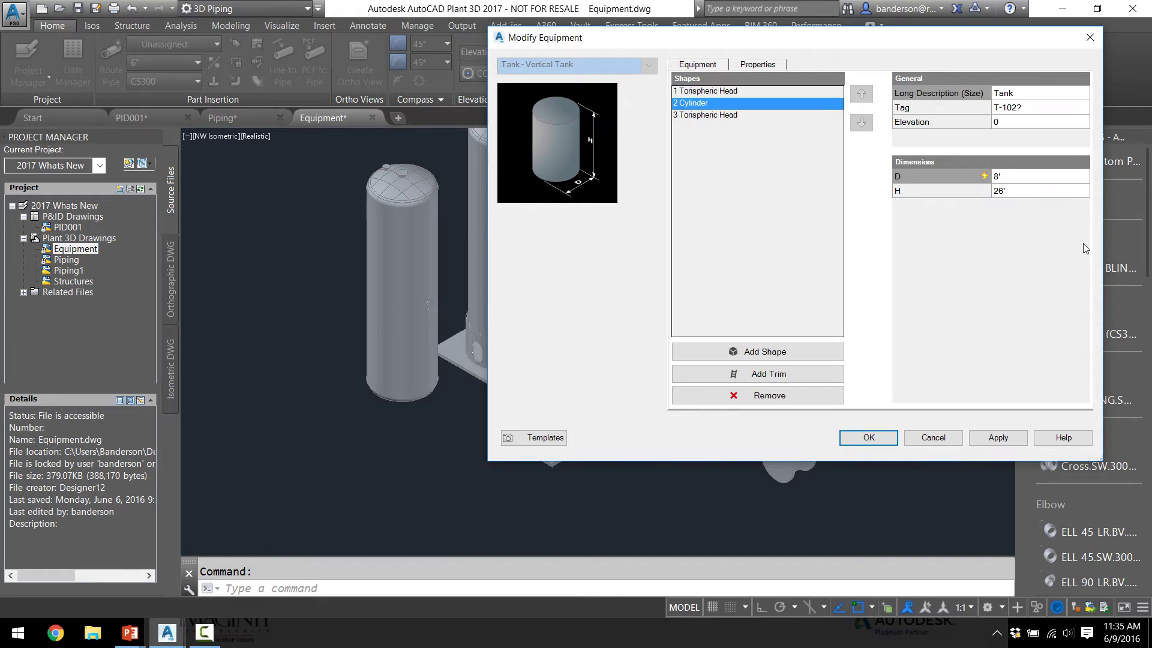
pyautogui.click(714, 116)
pyautogui.click(713, 92)
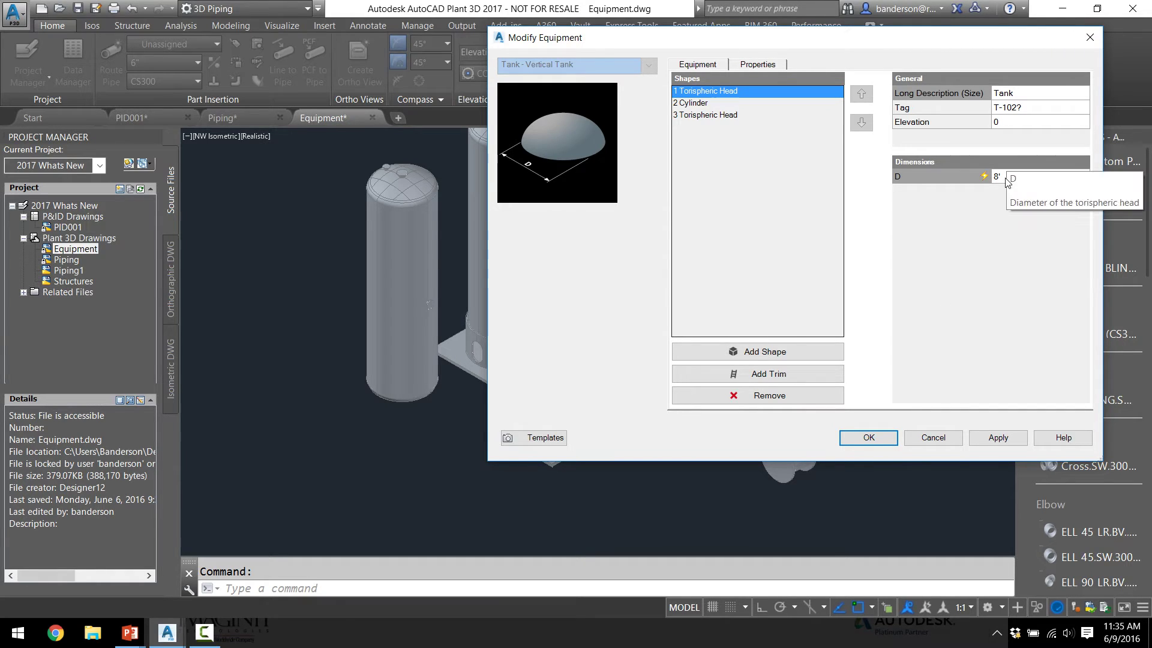
pyautogui.click(700, 104)
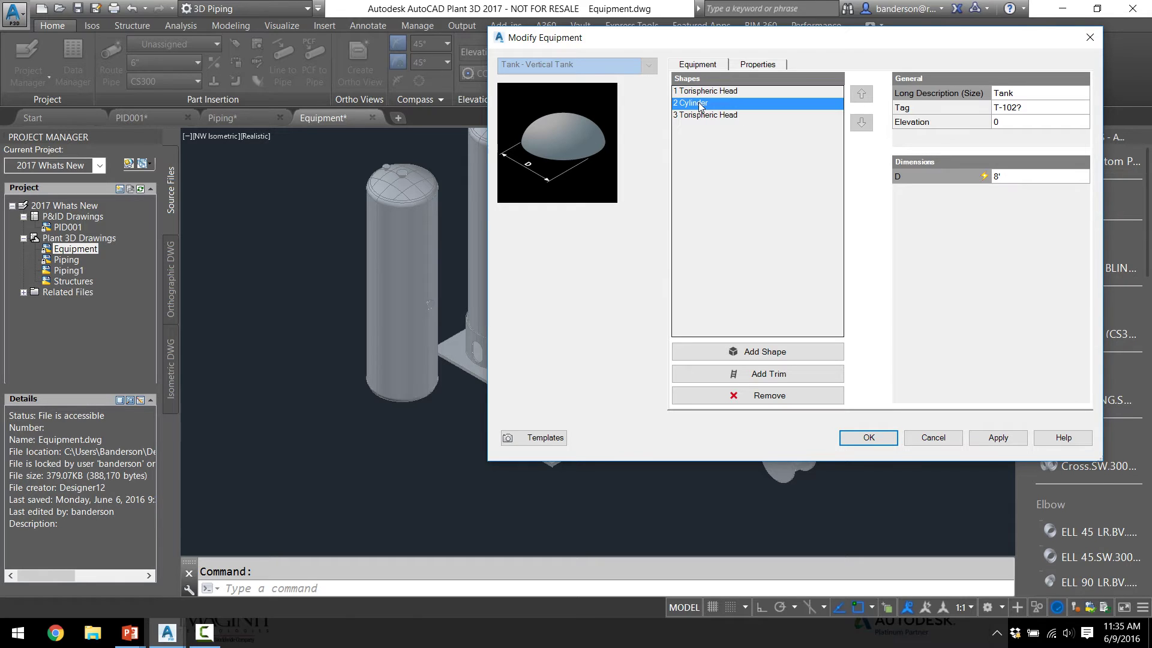
pyautogui.click(705, 115)
pyautogui.click(720, 91)
pyautogui.click(1050, 180)
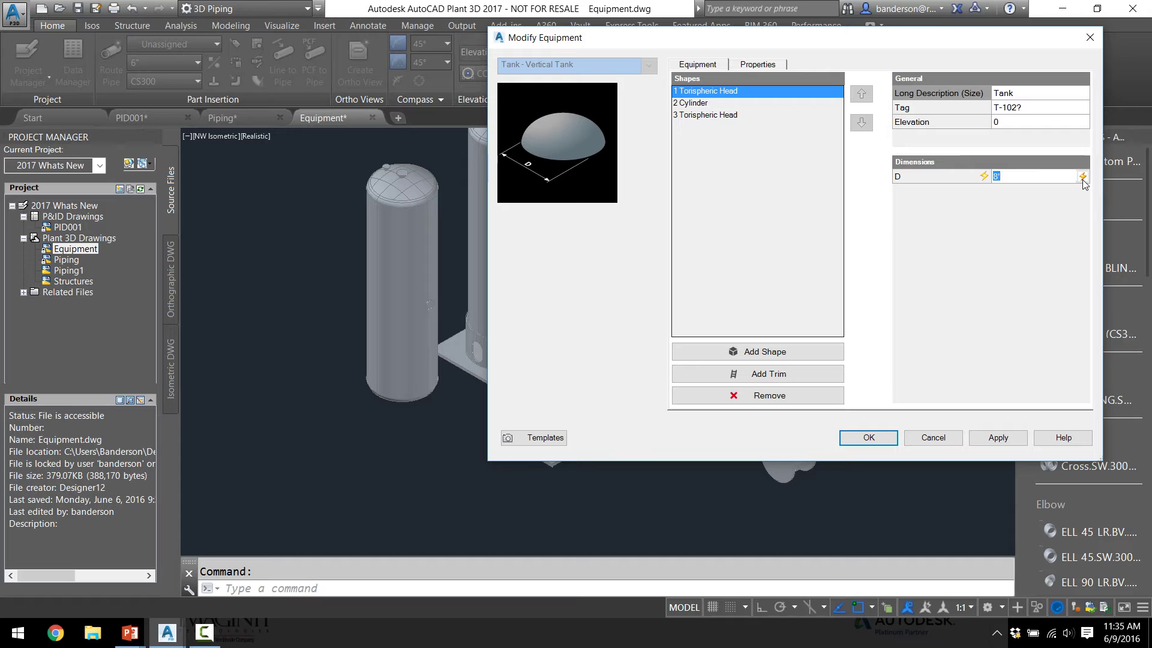
pyautogui.click(704, 106)
pyautogui.click(710, 115)
pyautogui.click(720, 92)
pyautogui.click(709, 103)
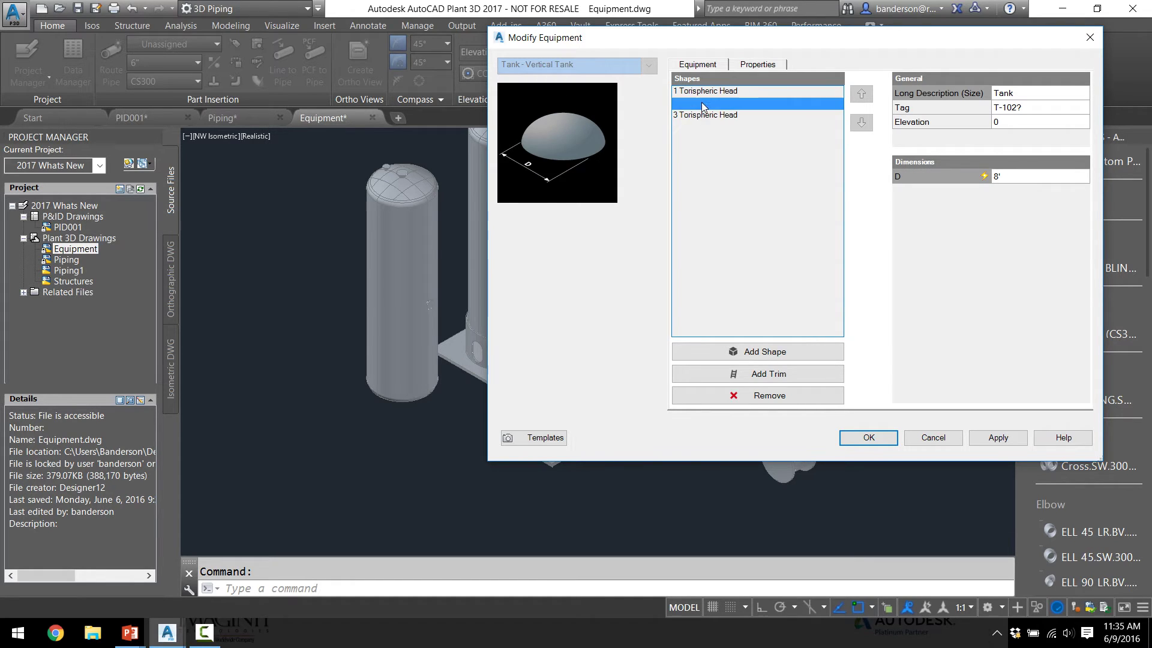
pyautogui.click(725, 115)
pyautogui.click(726, 91)
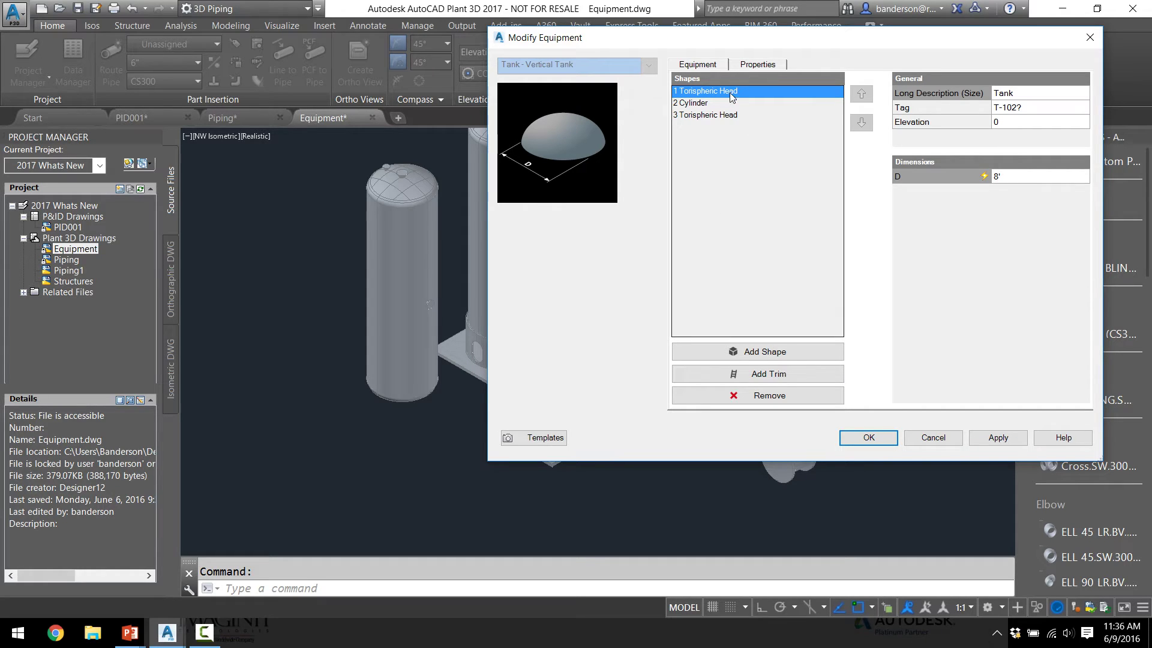
# Add a platform trim to the tank's cylinder, keeping its platform shape Circular.
pyautogui.click(768, 374)
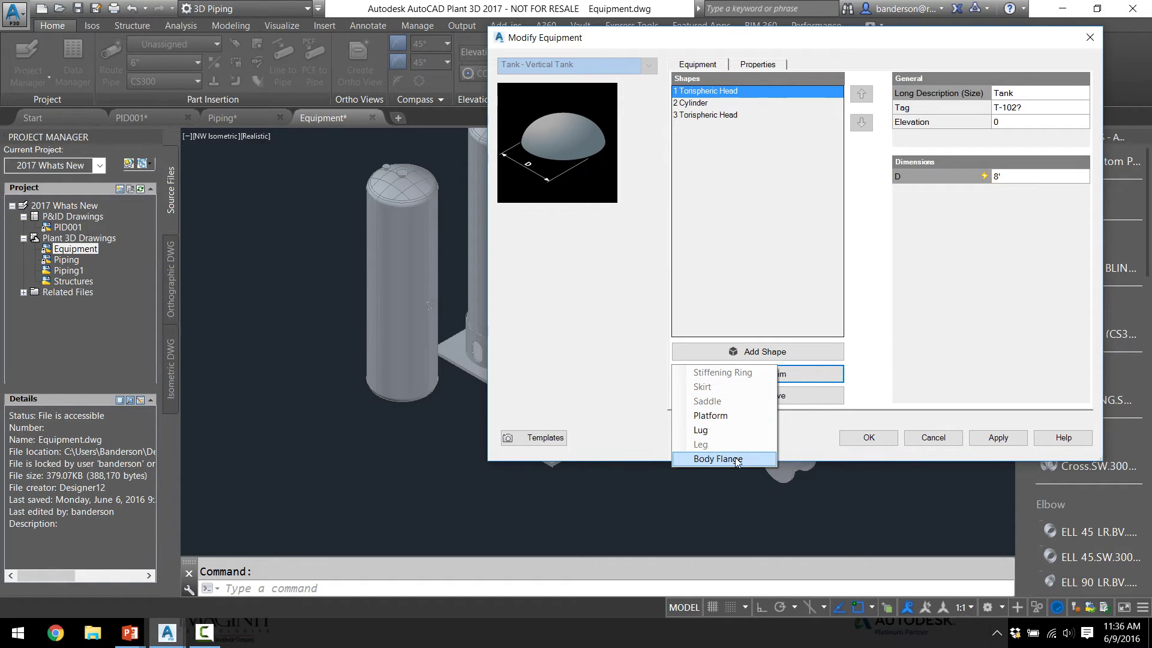
pyautogui.click(696, 104)
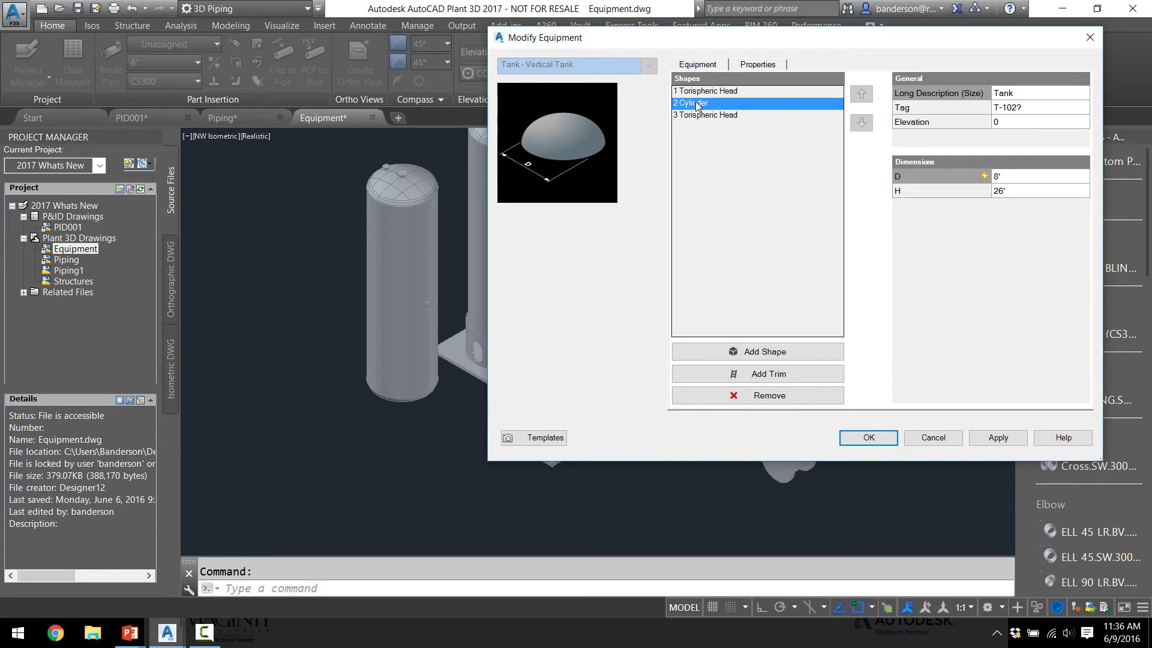
pyautogui.click(778, 374)
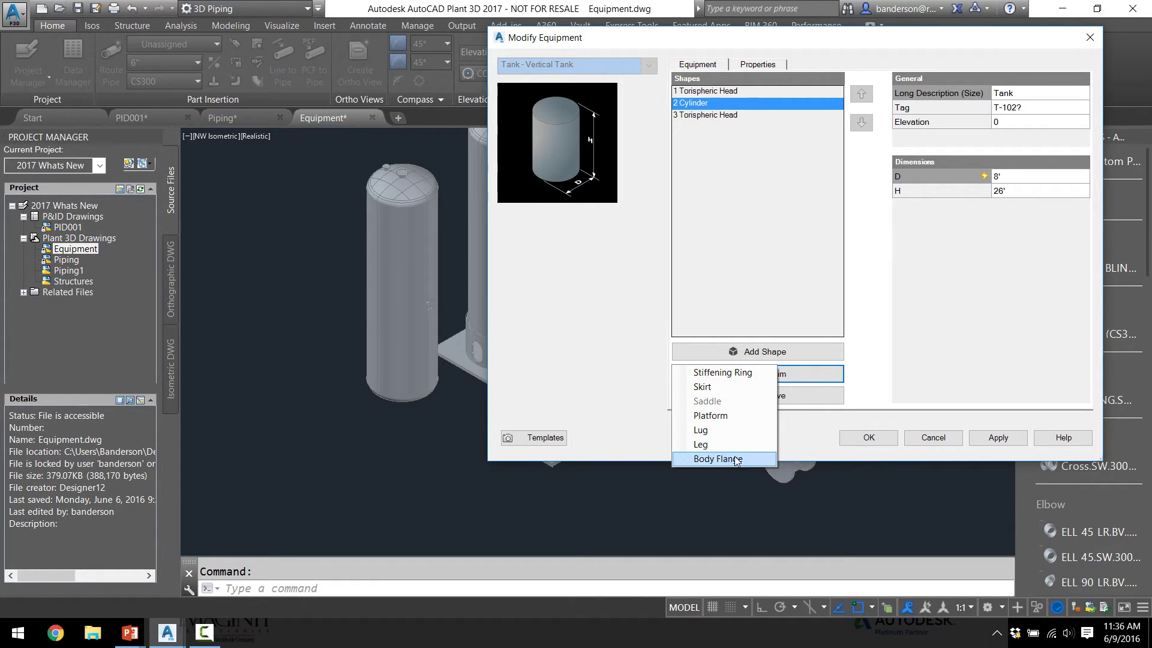
pyautogui.click(710, 416)
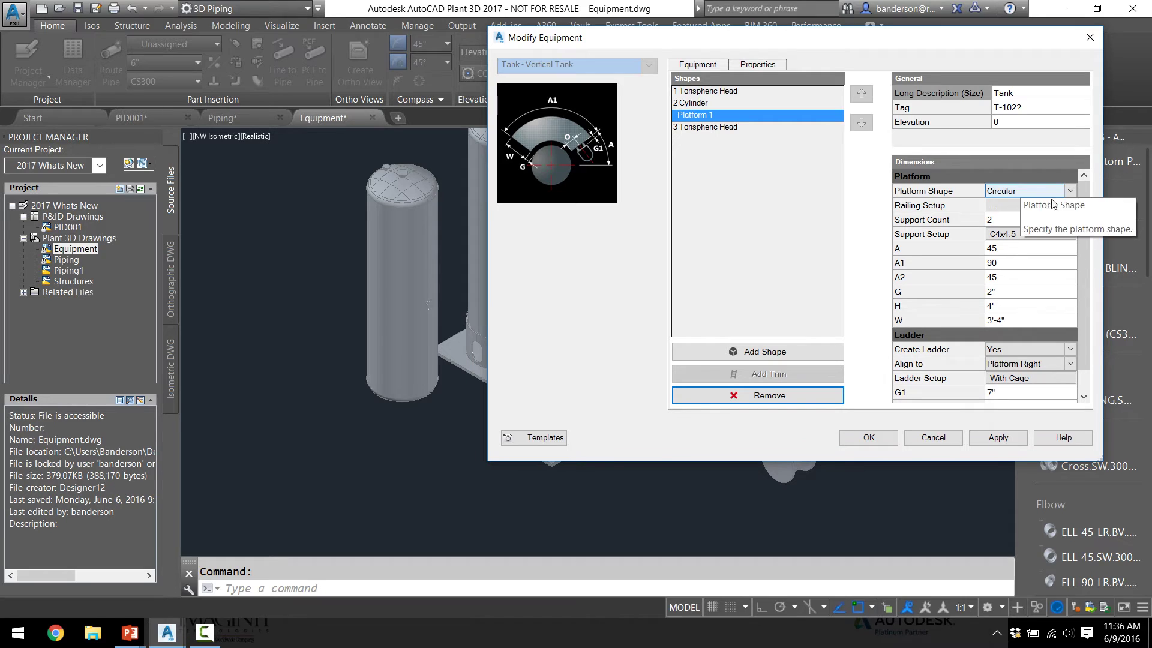
pyautogui.click(1071, 191)
pyautogui.click(1023, 203)
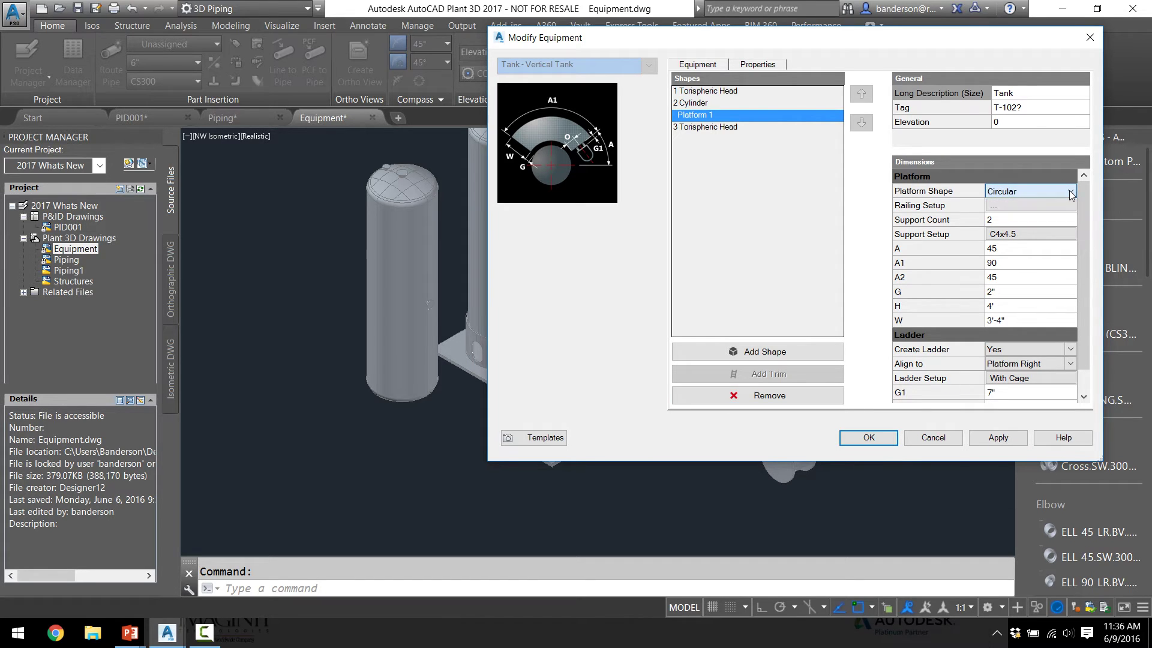
# Check the platform's railing and ladder settings without changing them, and apply the platform to the tank.
pyautogui.click(1038, 207)
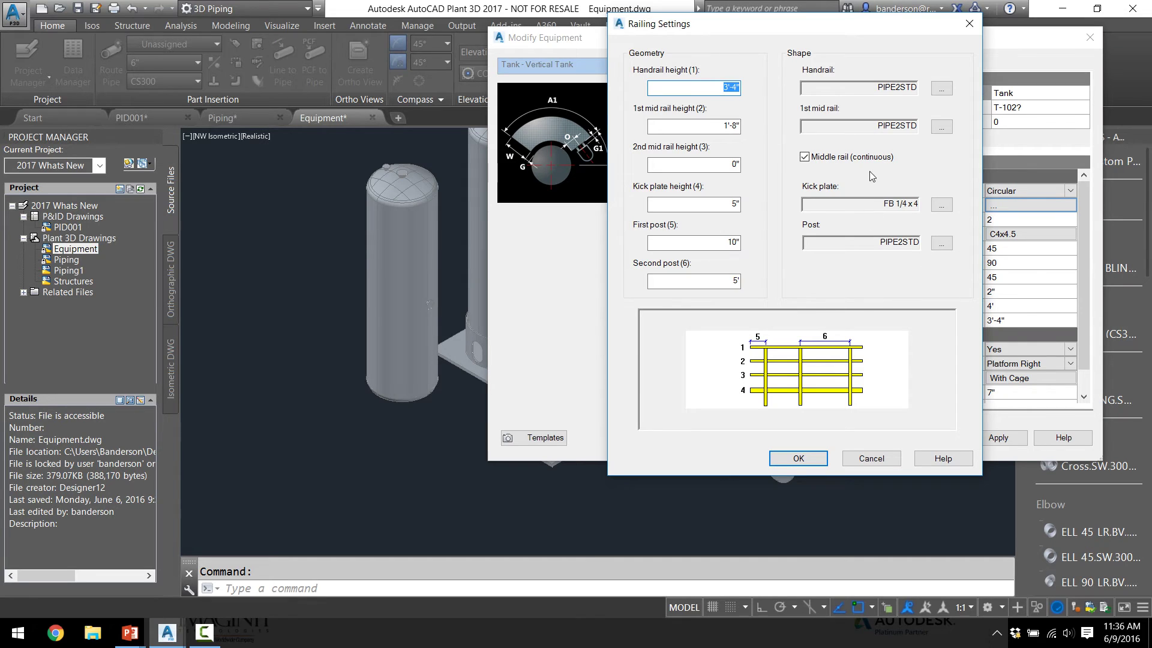
pyautogui.click(968, 26)
pyautogui.scroll(-1, 1079, 312)
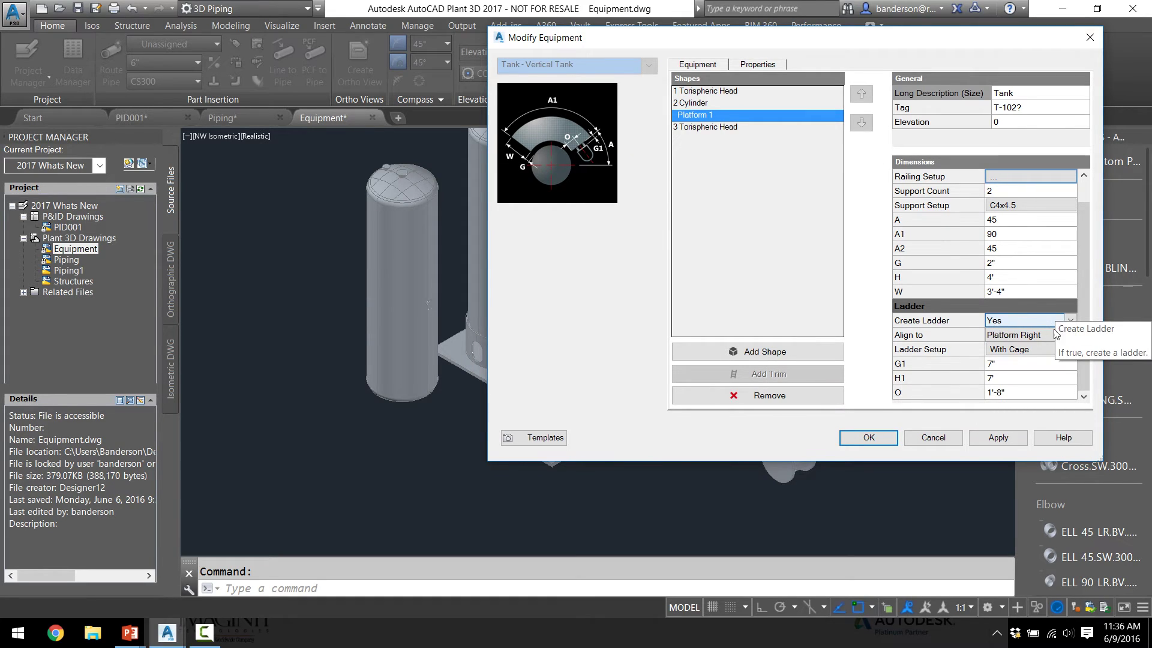
pyautogui.click(1063, 354)
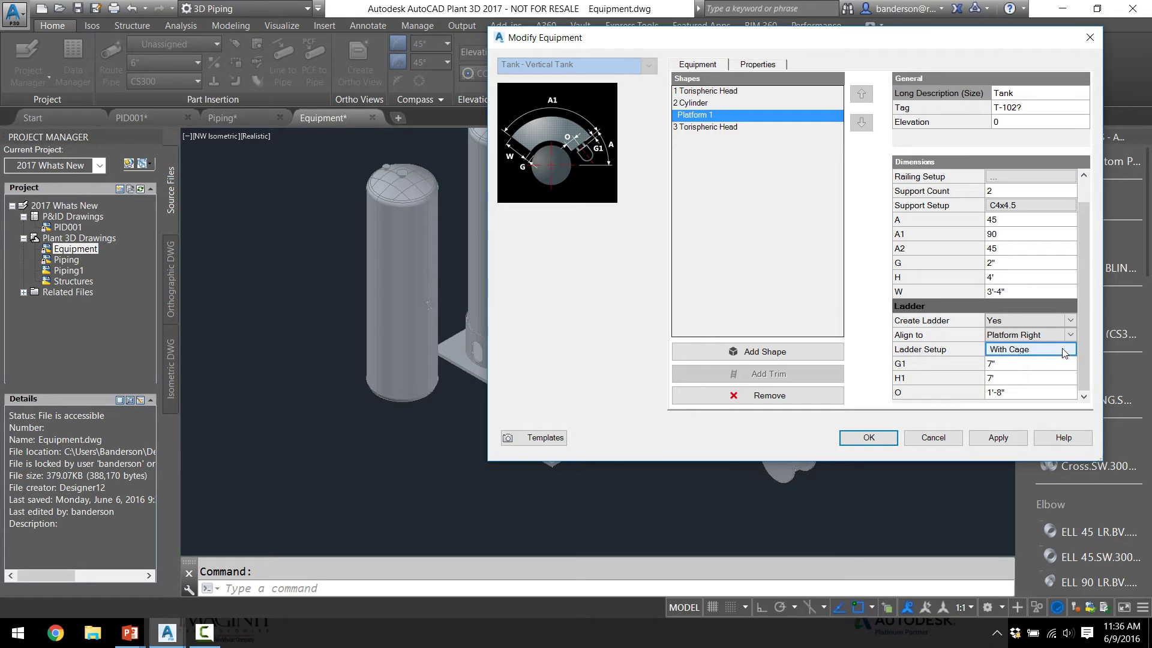
pyautogui.click(1055, 353)
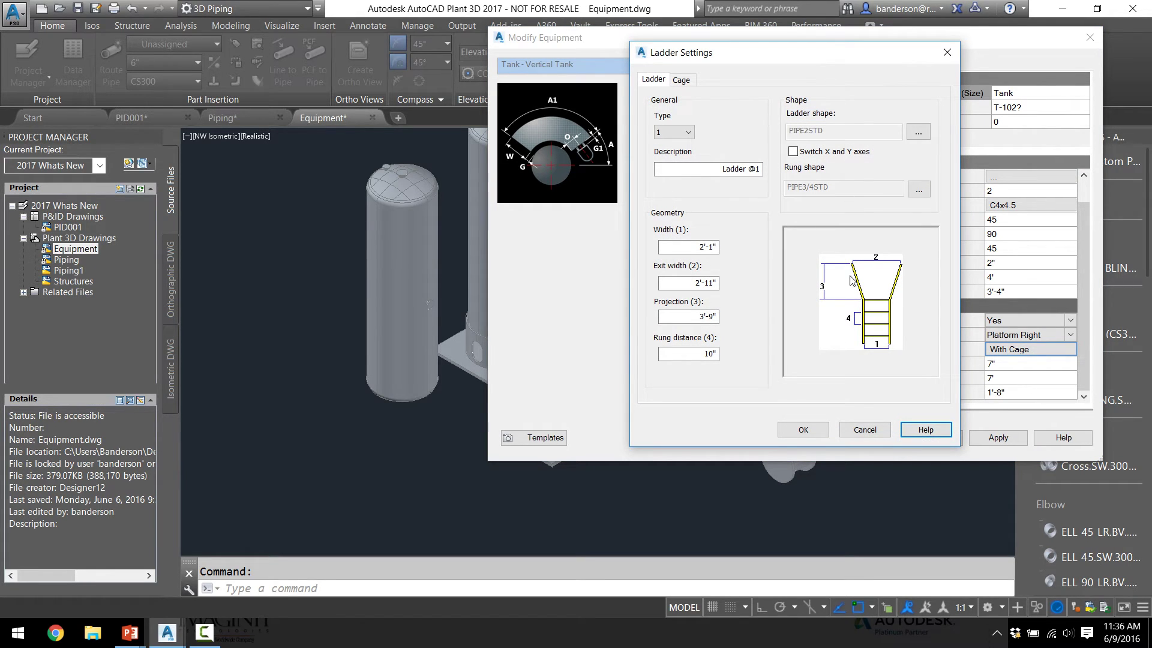
pyautogui.click(868, 433)
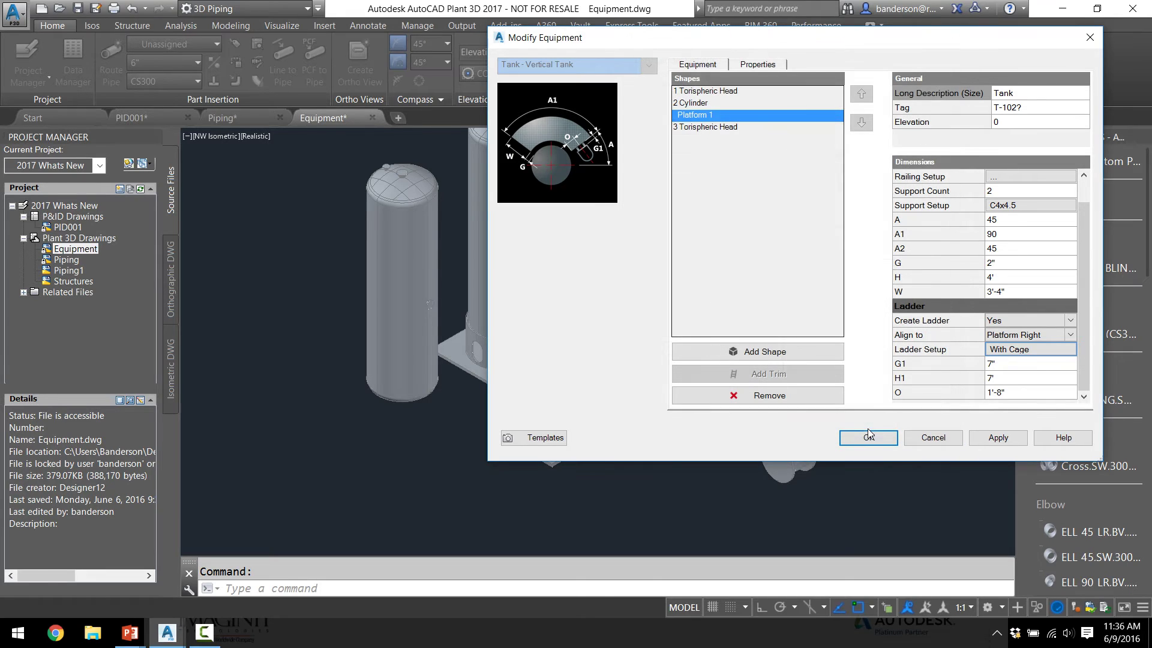
pyautogui.click(996, 438)
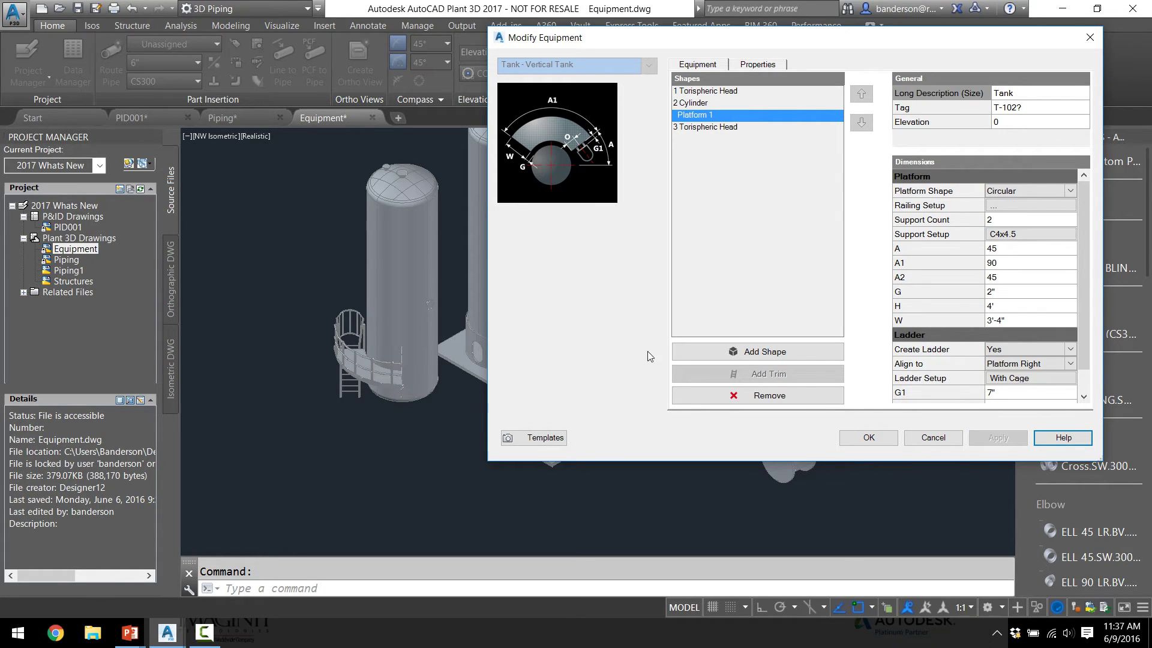
# Add a leg trim with default dimensions to the tank's lower torispheric head and accept the equipment changes.
pyautogui.click(718, 127)
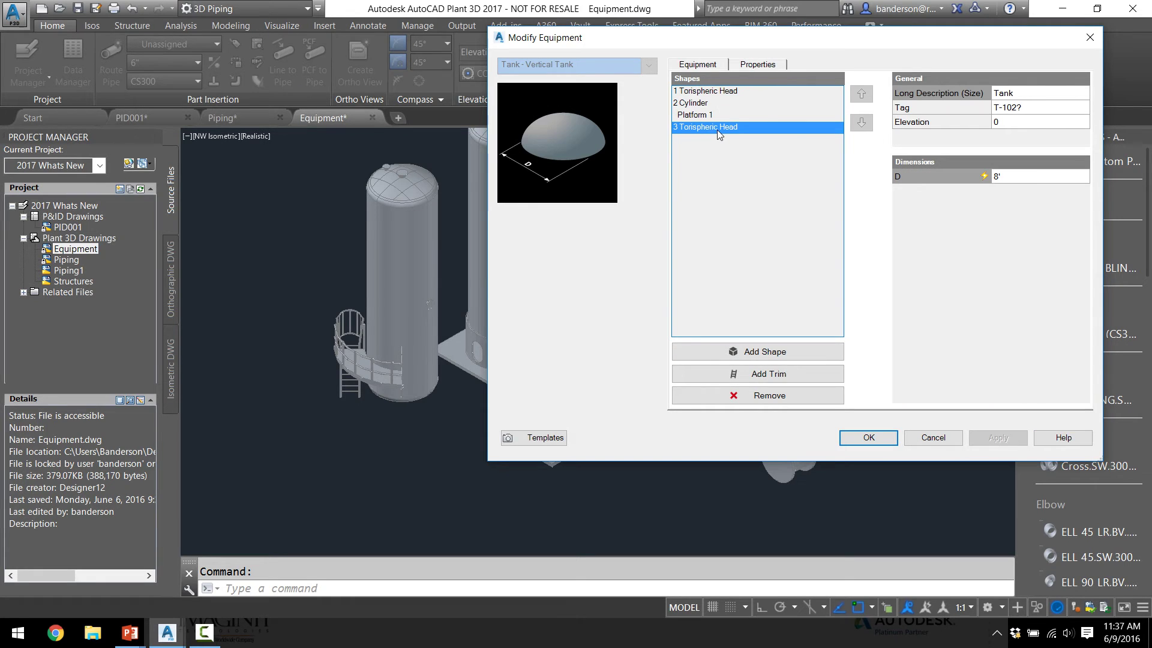
pyautogui.click(782, 376)
pyautogui.click(712, 444)
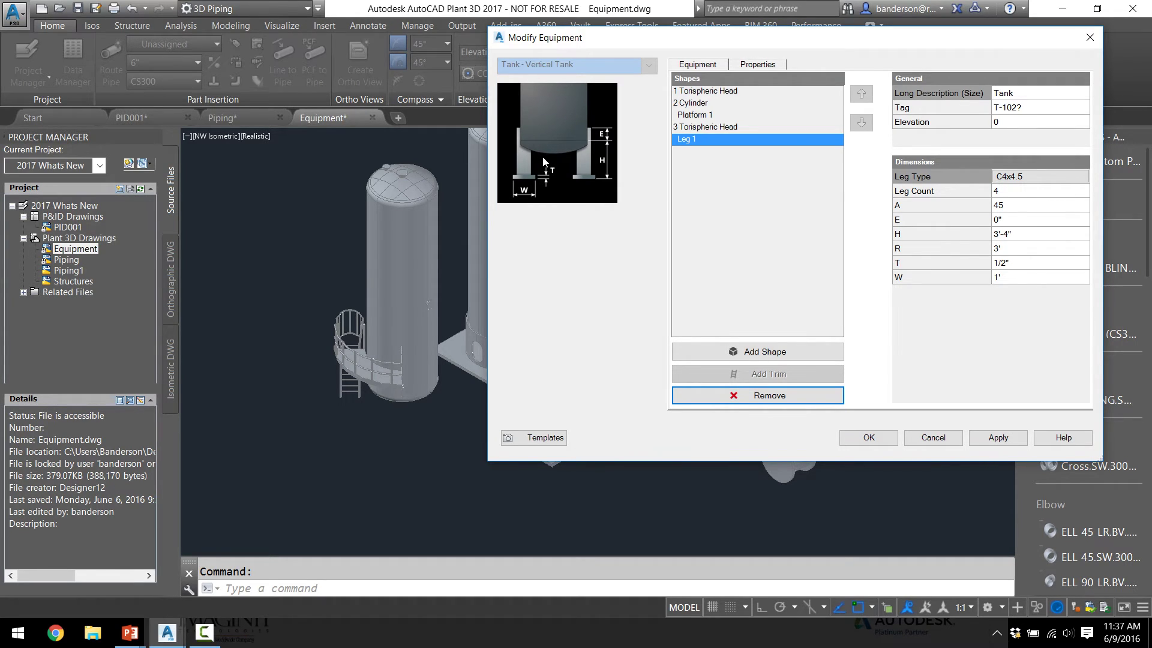
pyautogui.click(870, 438)
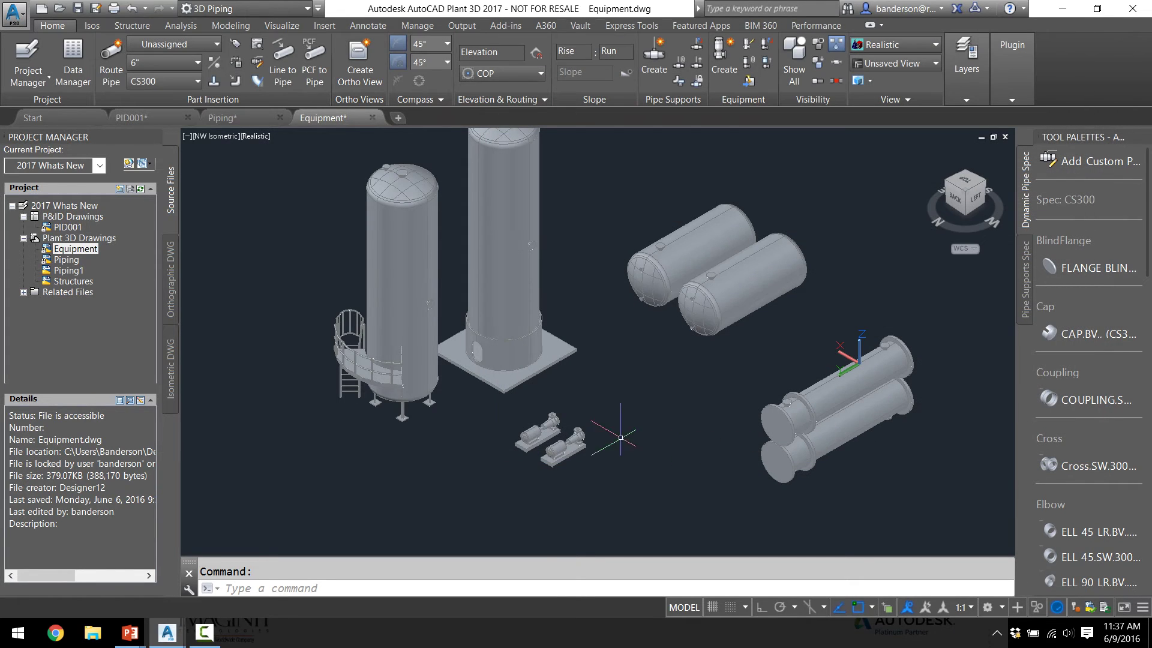
# Inspect the modified tank's platform, caged ladder and legs up close, and select the tank.
pyautogui.scroll(3, 336, 420)
pyautogui.moveTo(359, 414)
pyautogui.keyDown('shift'); pyautogui.mouseDown(button='middle')
pyautogui.moveTo(430, 370)
pyautogui.moveTo(378, 412)
pyautogui.mouseUp(button='middle'); pyautogui.keyUp('shift')
pyautogui.click(447, 294)
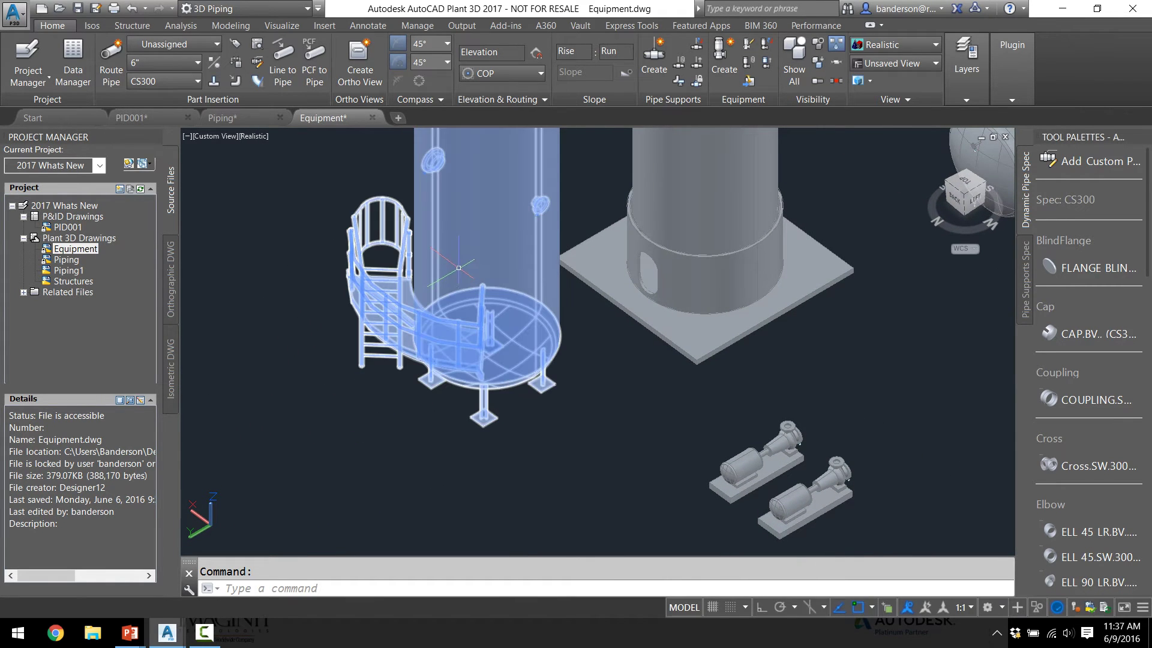
pyautogui.click(478, 214)
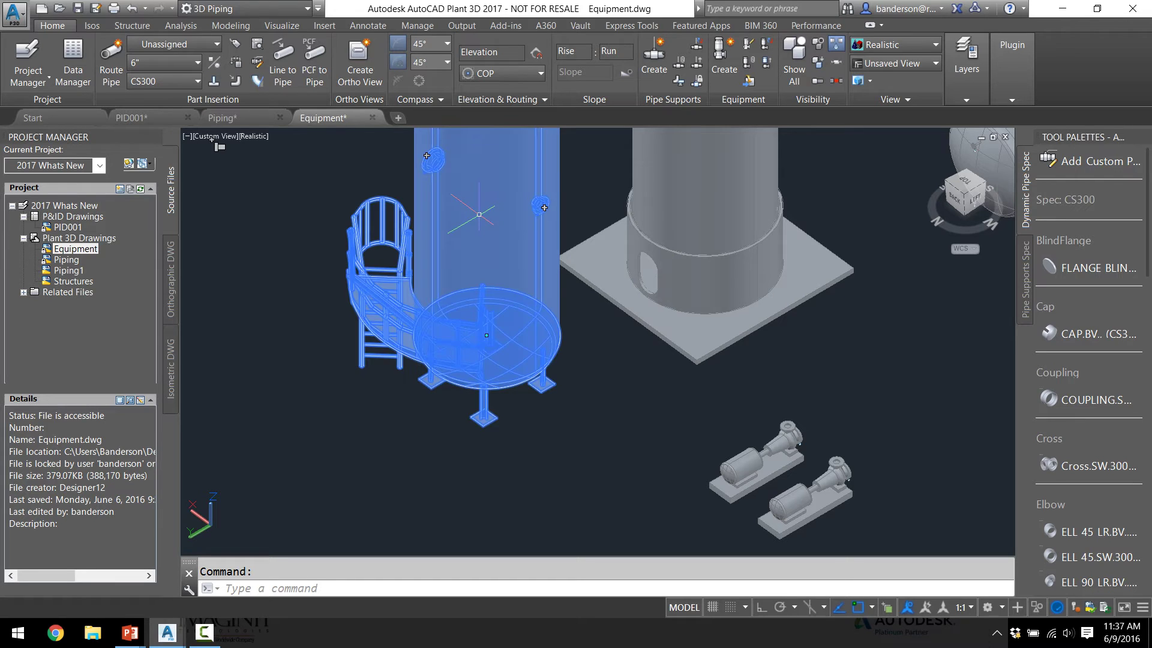
# Clear the tank selection, look over its new platform and legs, and save the Equipment drawing.
pyautogui.press('Escape')
pyautogui.click(478, 214)
pyautogui.press('Escape')
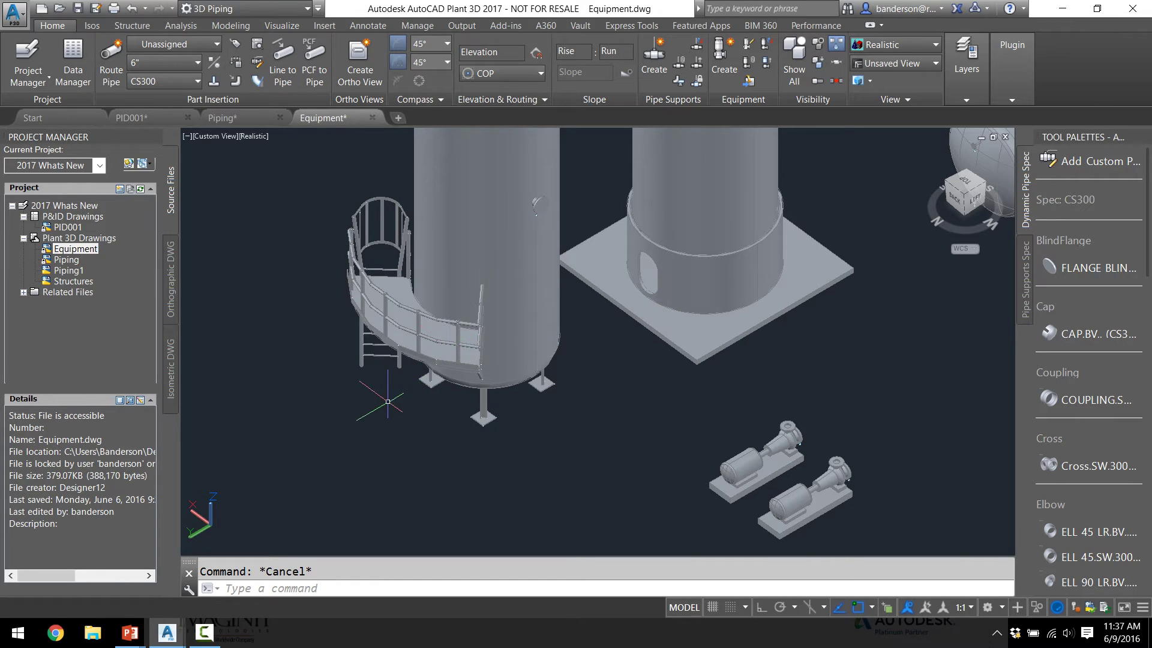
pyautogui.scroll(2, 389, 401)
pyautogui.moveTo(387, 399)
pyautogui.keyDown('shift'); pyautogui.mouseDown(button='middle')
pyautogui.moveTo(396, 383)
pyautogui.moveTo(379, 400)
pyautogui.mouseUp(button='middle'); pyautogui.keyUp('shift')
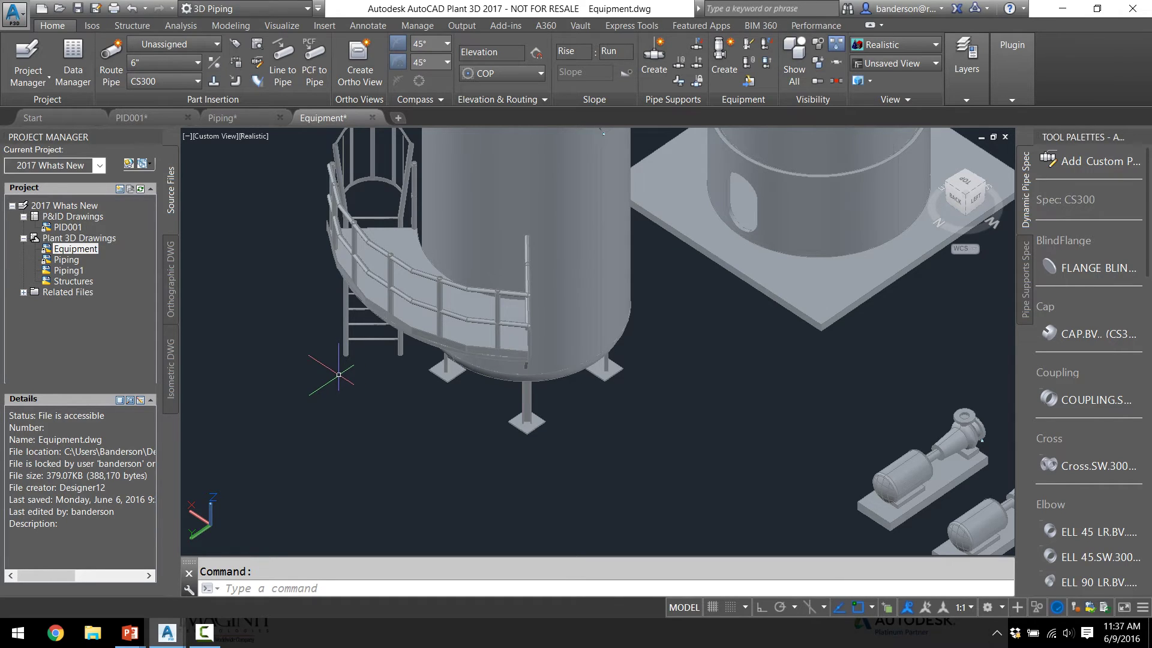
pyautogui.scroll(-2, 340, 373)
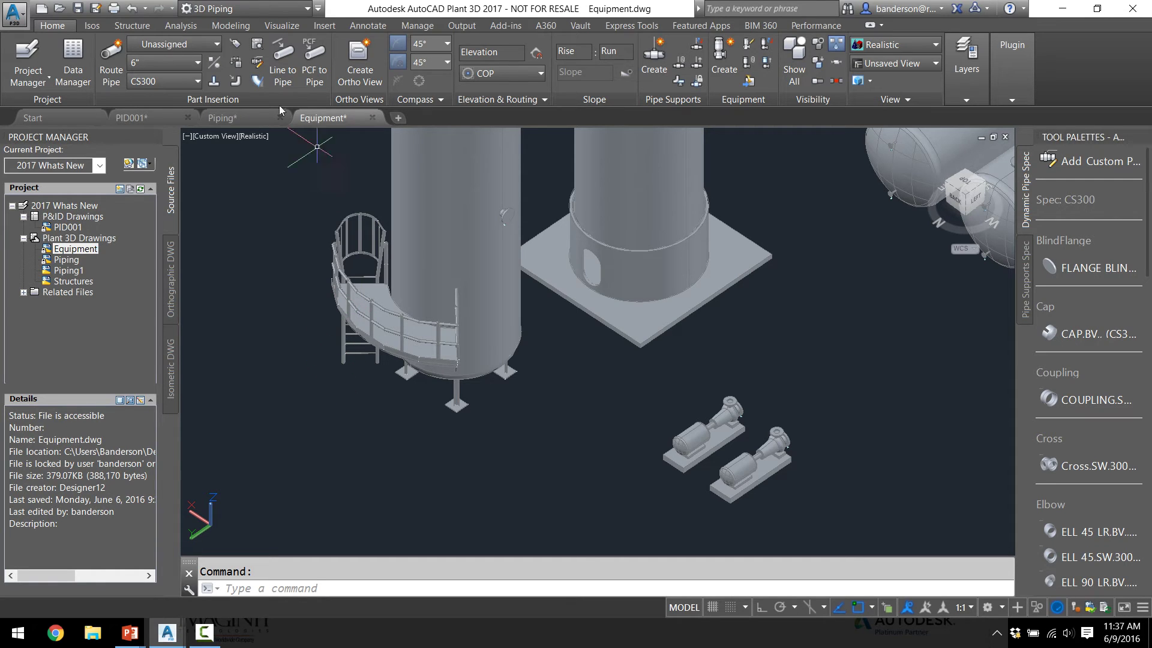
pyautogui.click(77, 9)
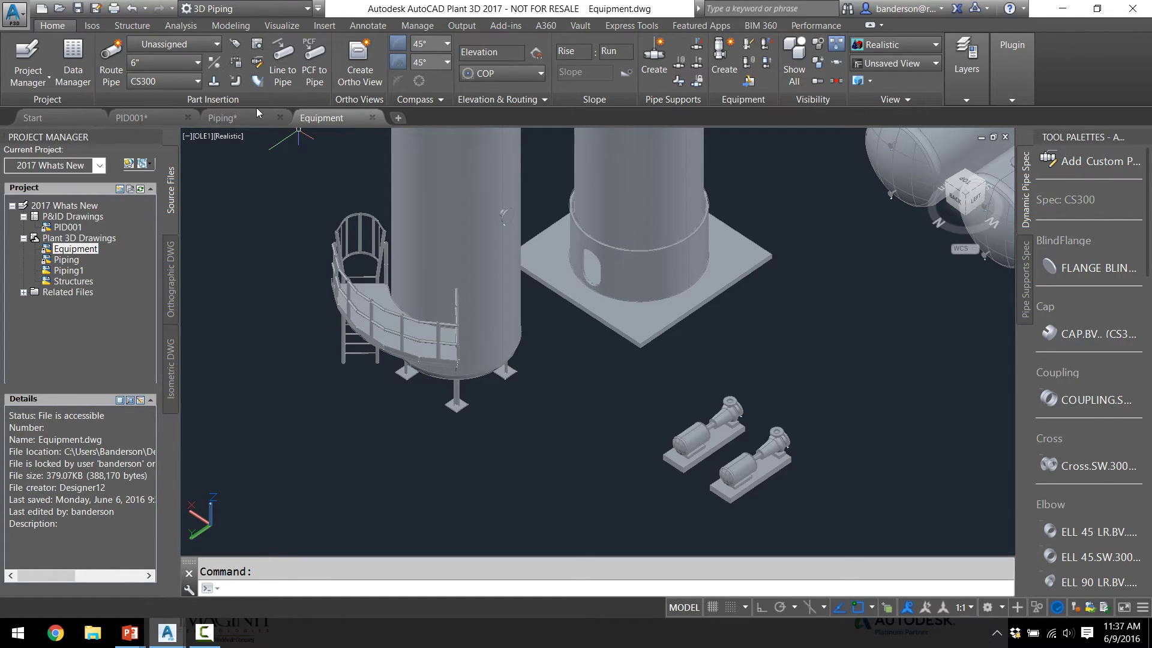
# Switch to the Piping drawing, reload the changed Equipment reference, and view the tank's new platform and legs in the plant model.
pyautogui.click(242, 117)
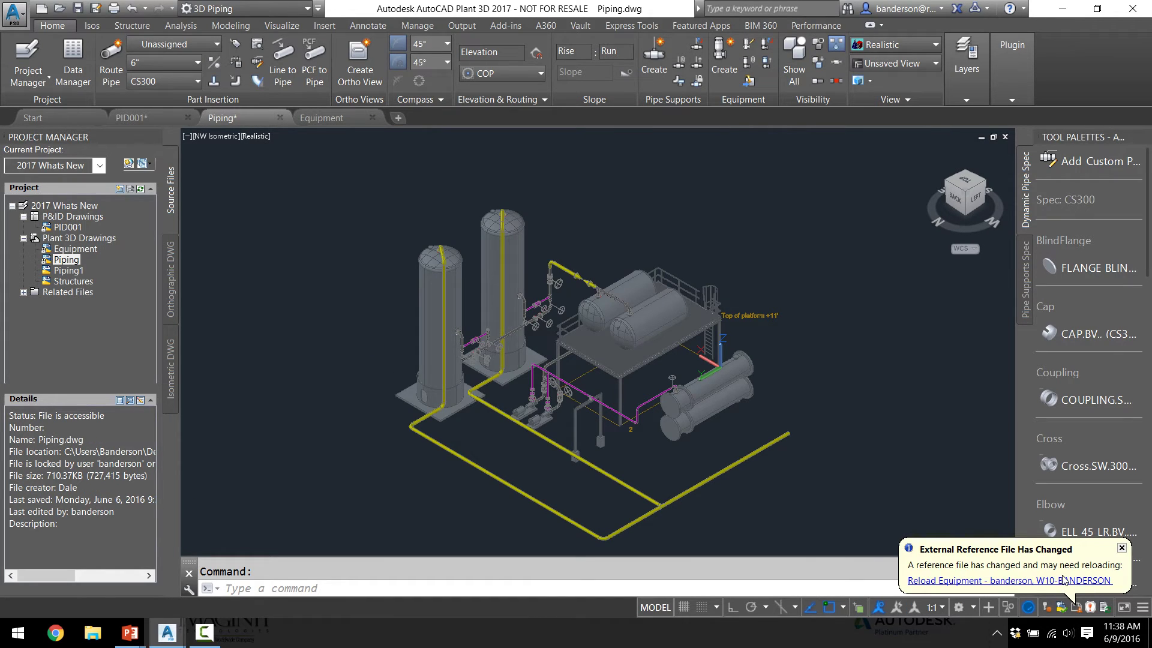
pyautogui.click(1063, 580)
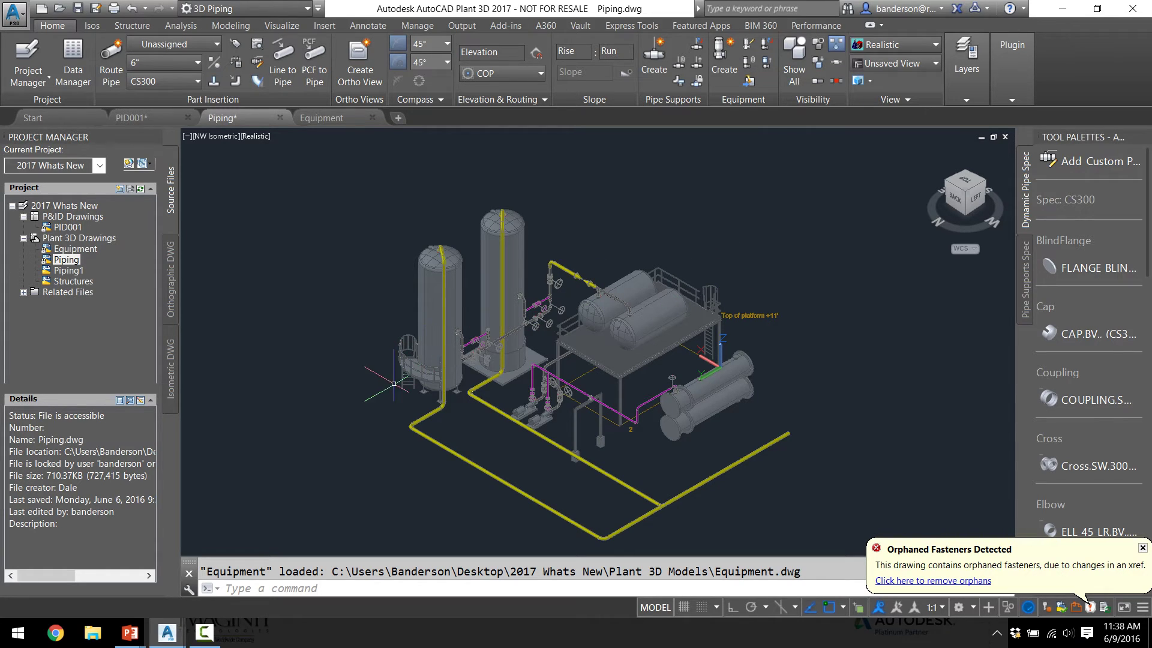
pyautogui.scroll(2, 390, 392)
pyautogui.keyDown('shift'); pyautogui.moveTo(390, 392); pyautogui.dragTo(438, 363, button='middle'); pyautogui.keyUp('shift')
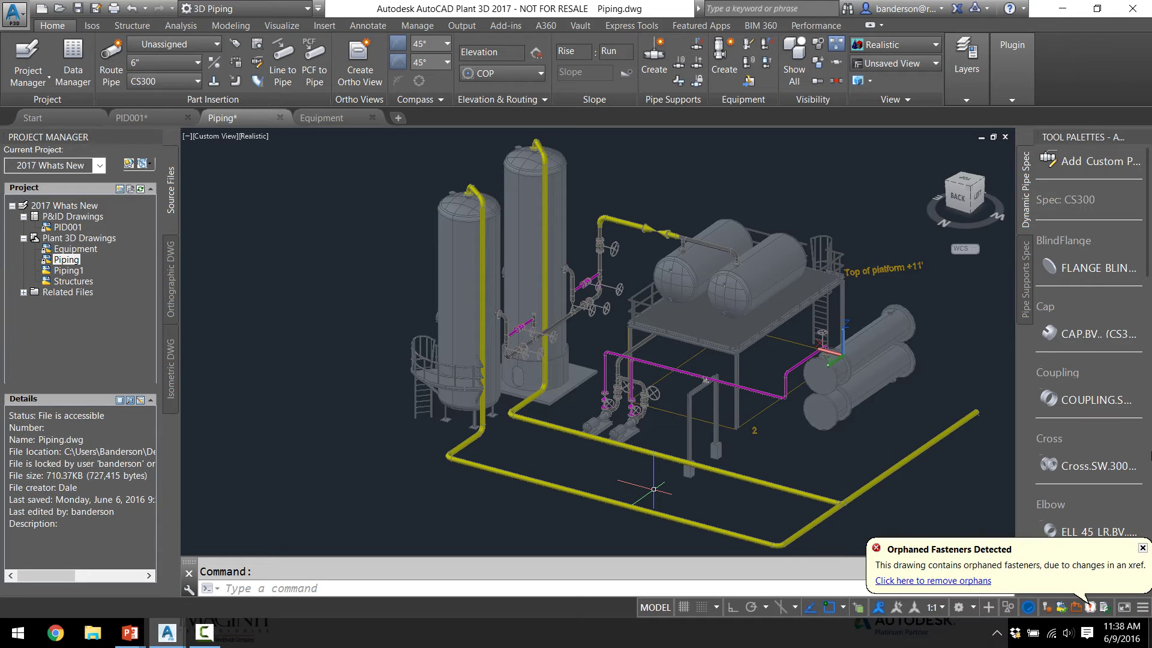
# Open the 2017 Whats New project's setup and show the Piping Connection Settings under Plant 3D DWG Settings.
pyautogui.click(71, 207)
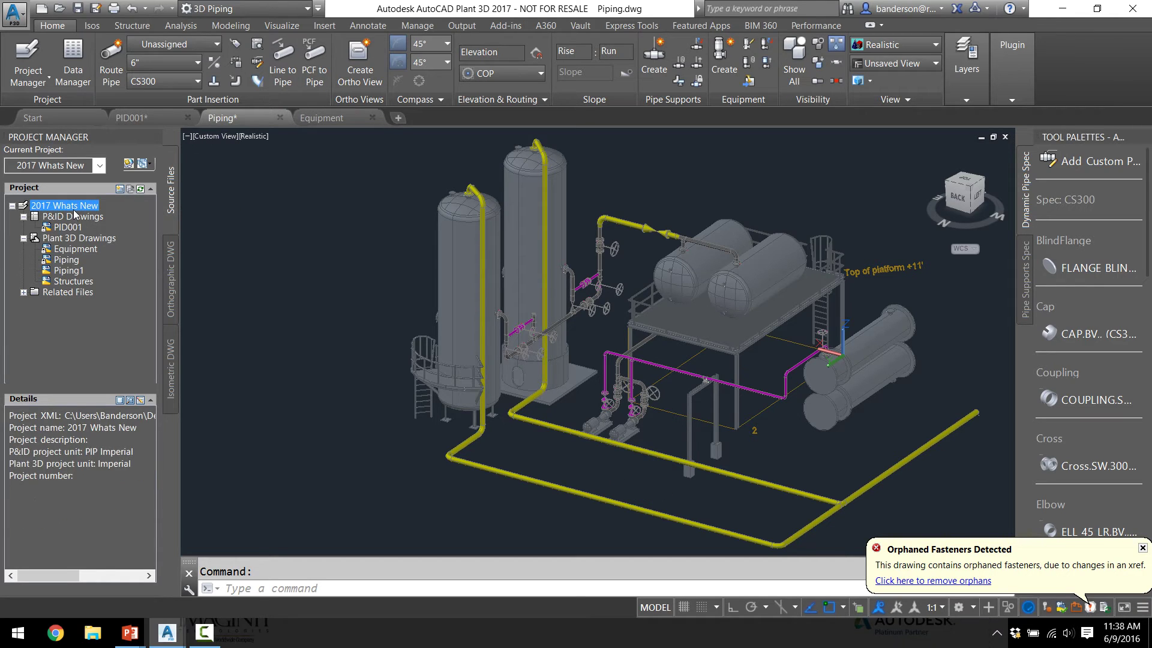
pyautogui.rightClick(77, 210)
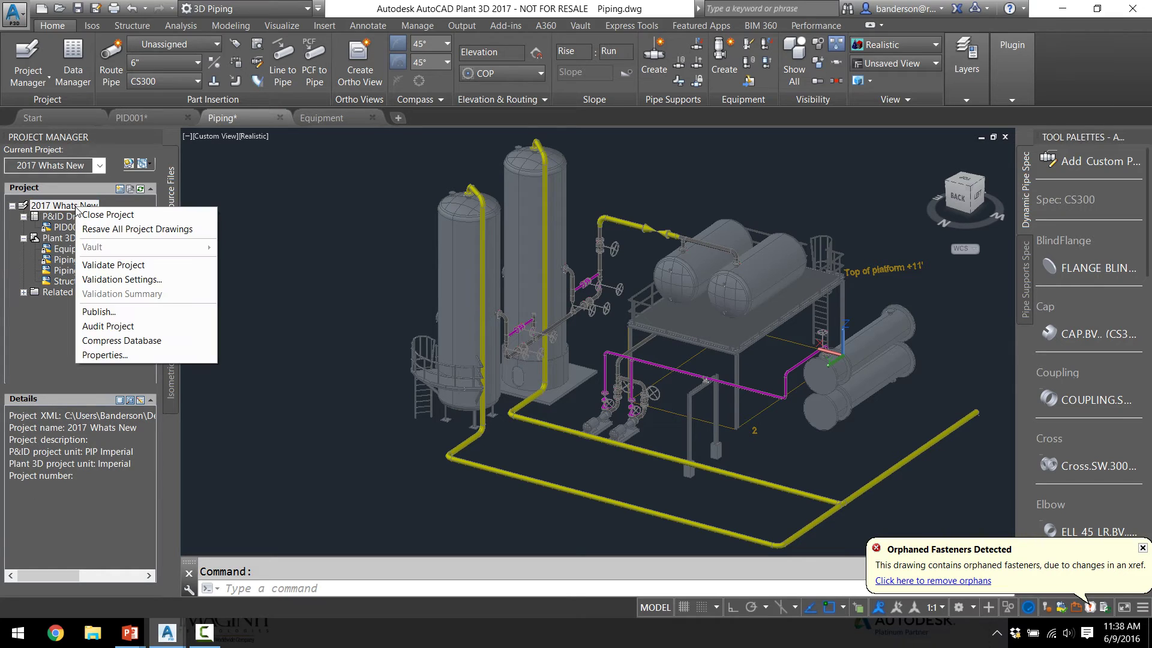
pyautogui.click(116, 357)
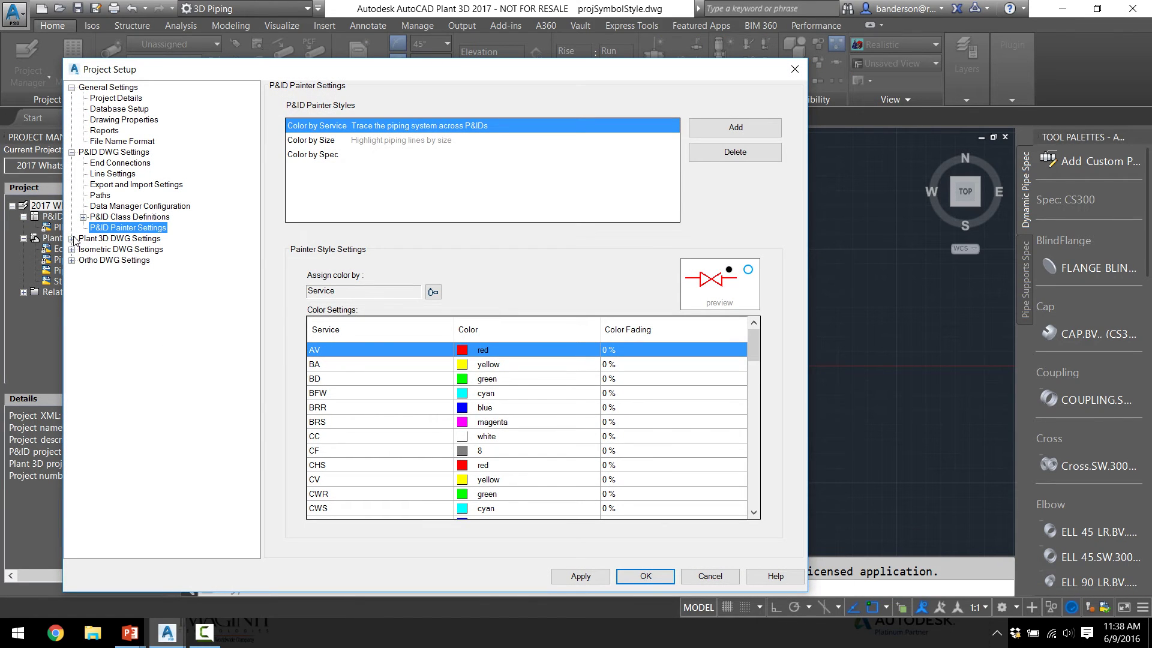
pyautogui.click(72, 238)
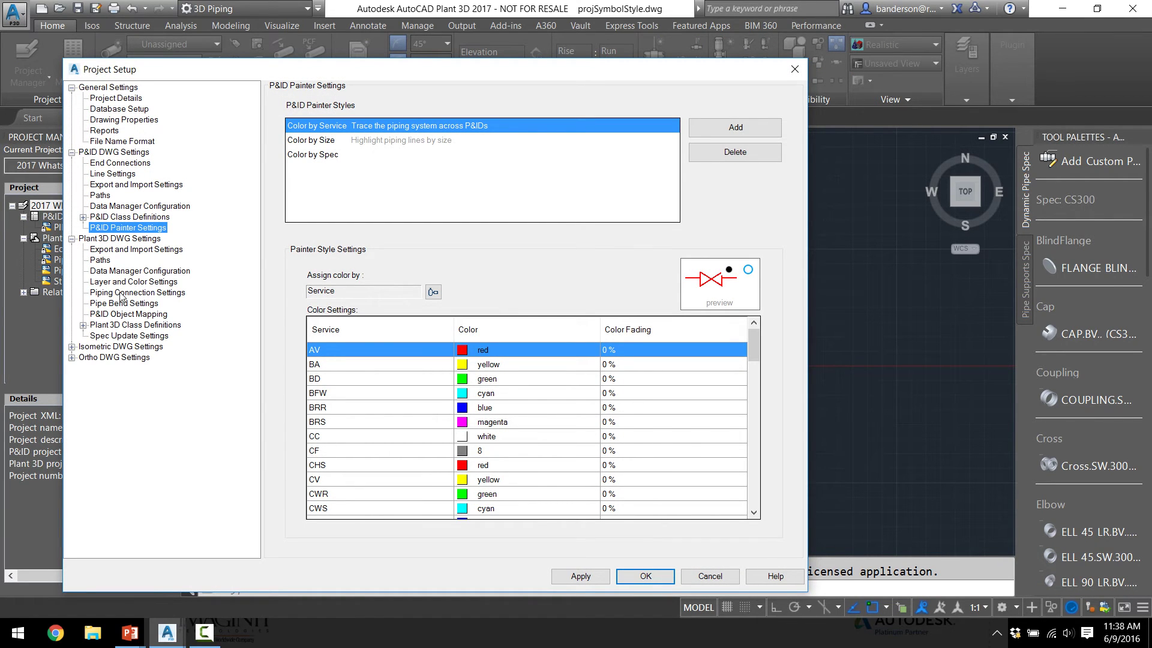
pyautogui.click(122, 294)
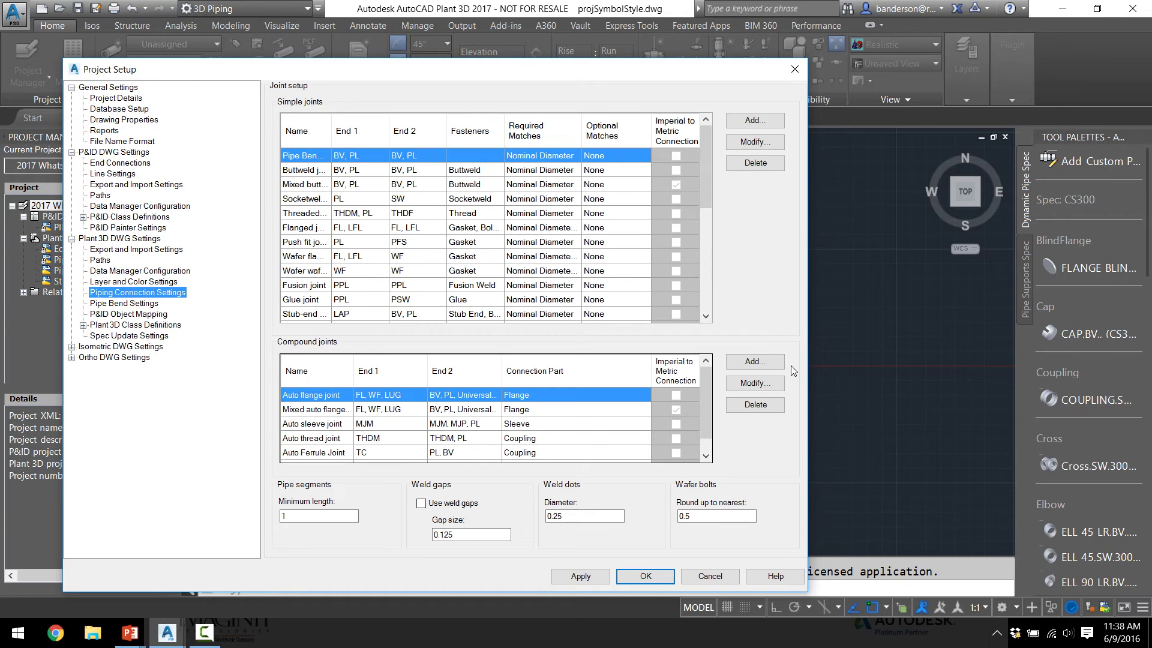
# Try adding Pressure Class as a required matching property of the pipe bend joint, discard the modification, and close the project setup.
pyautogui.click(749, 144)
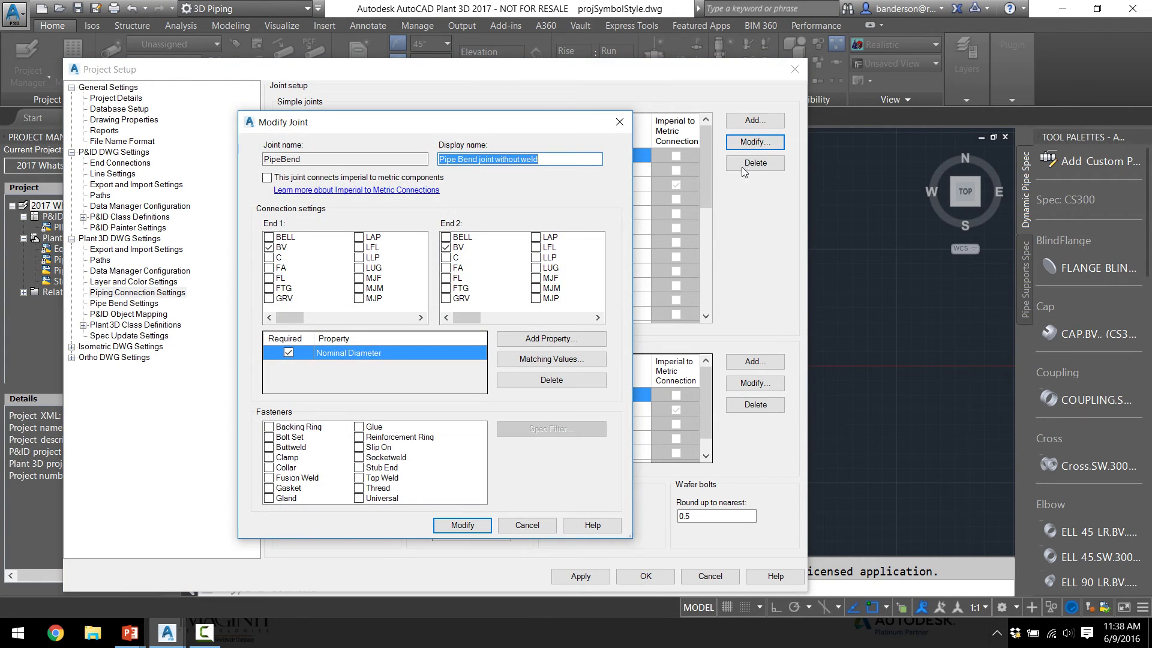
pyautogui.click(532, 340)
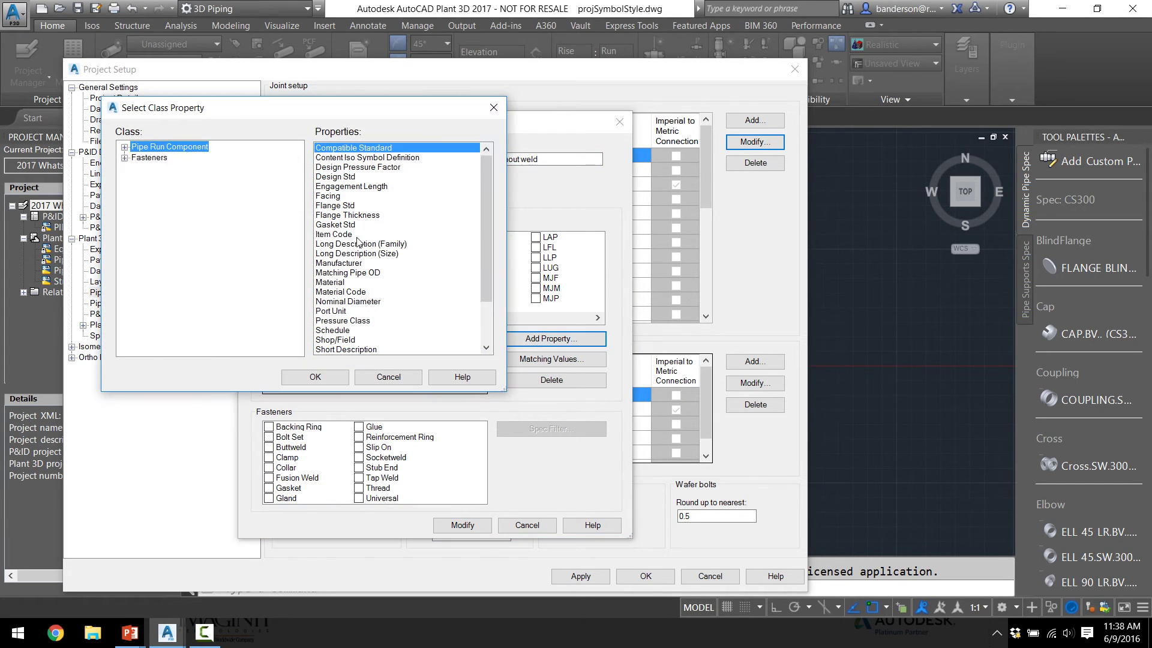
pyautogui.click(125, 158)
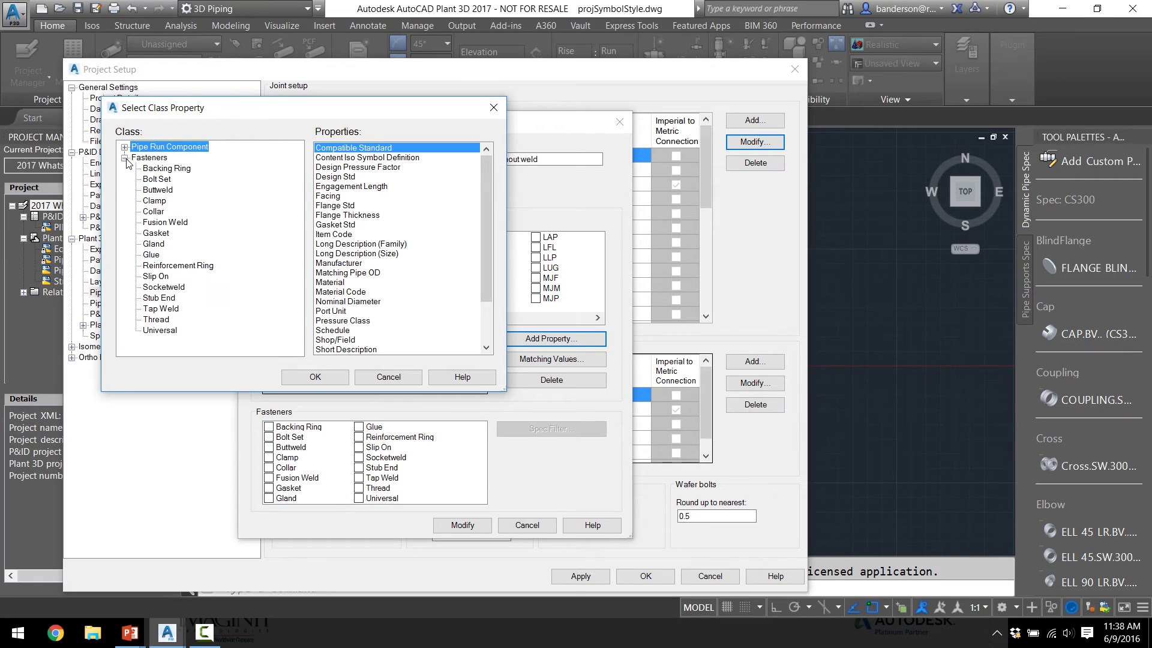
pyautogui.click(155, 234)
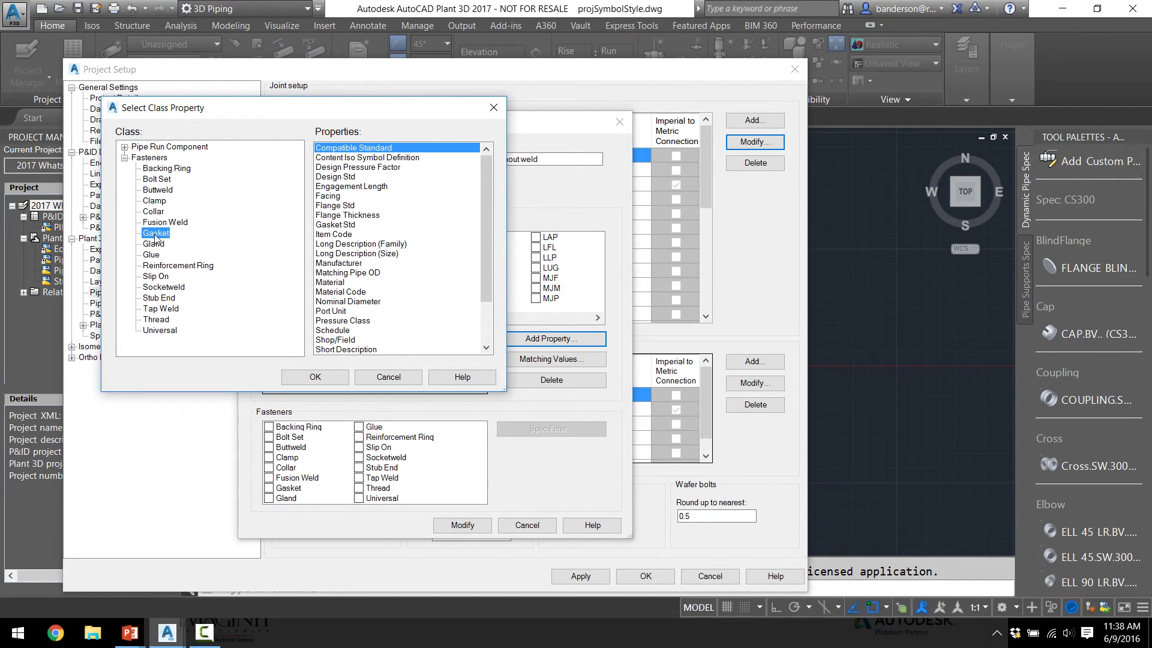
pyautogui.scroll(-1, 486, 246)
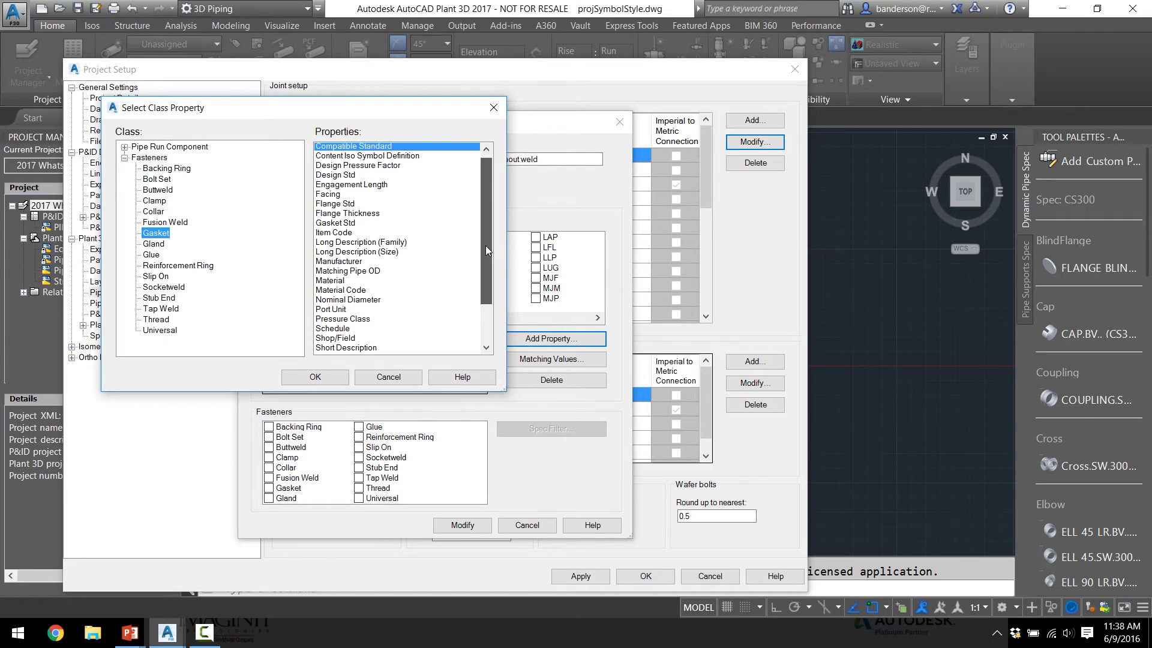
pyautogui.click(356, 303)
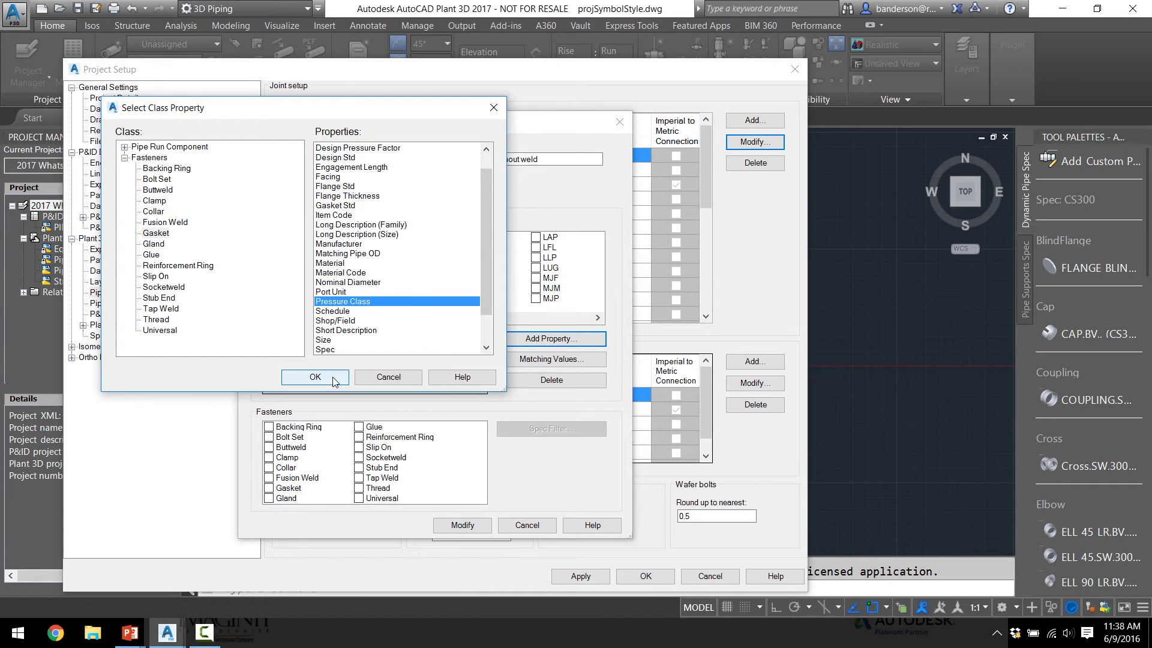
pyautogui.click(315, 377)
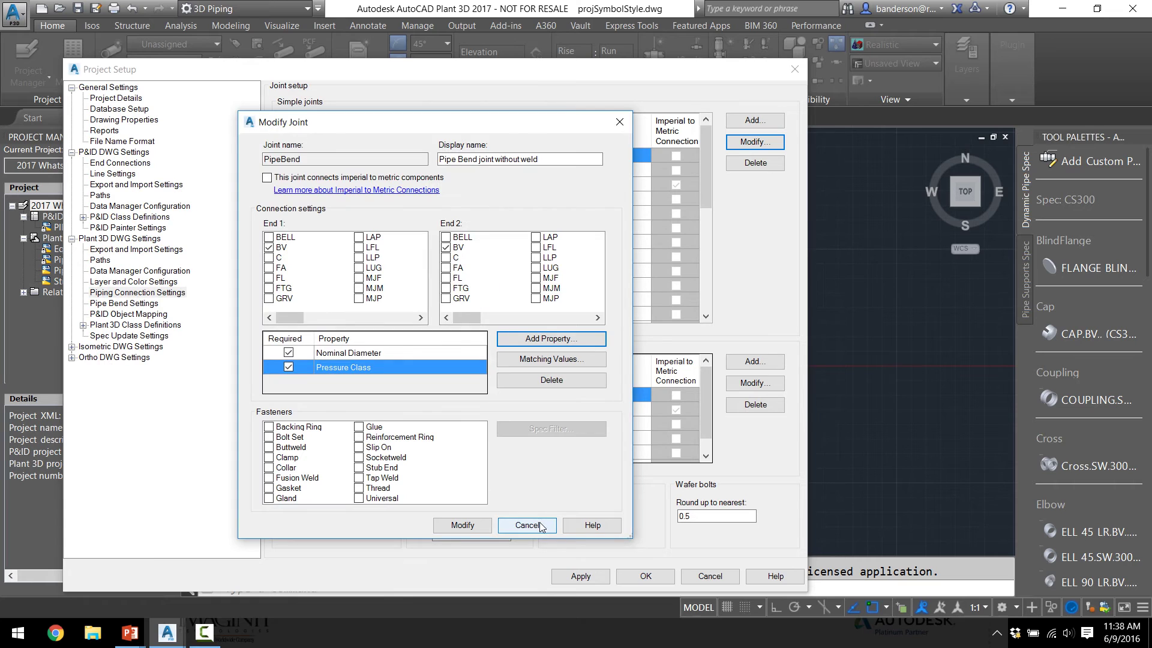
pyautogui.click(526, 524)
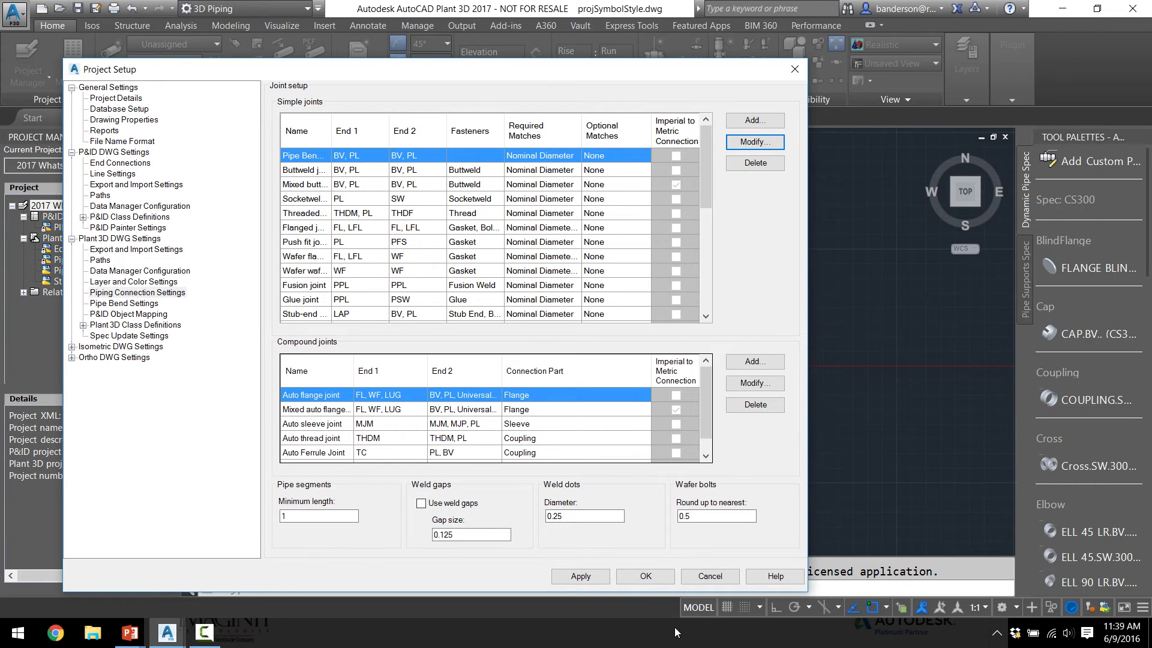
pyautogui.click(657, 581)
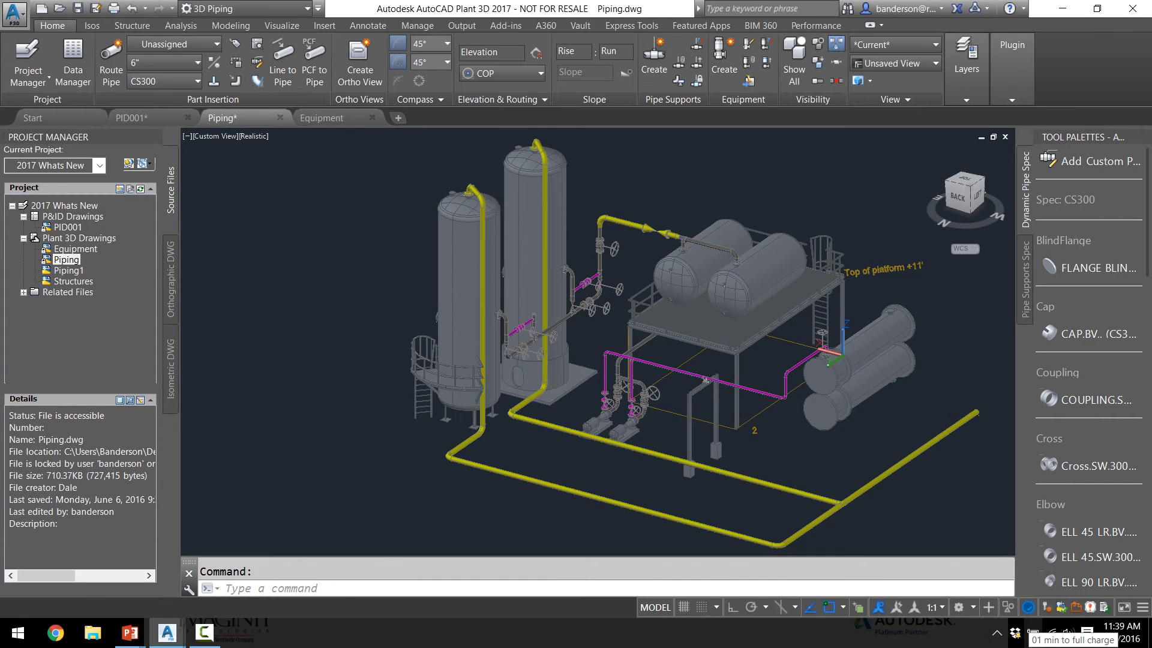
pyautogui.hotkey('ctrl', 'Tab')
pyautogui.hotkey('ctrl', 'Tab')
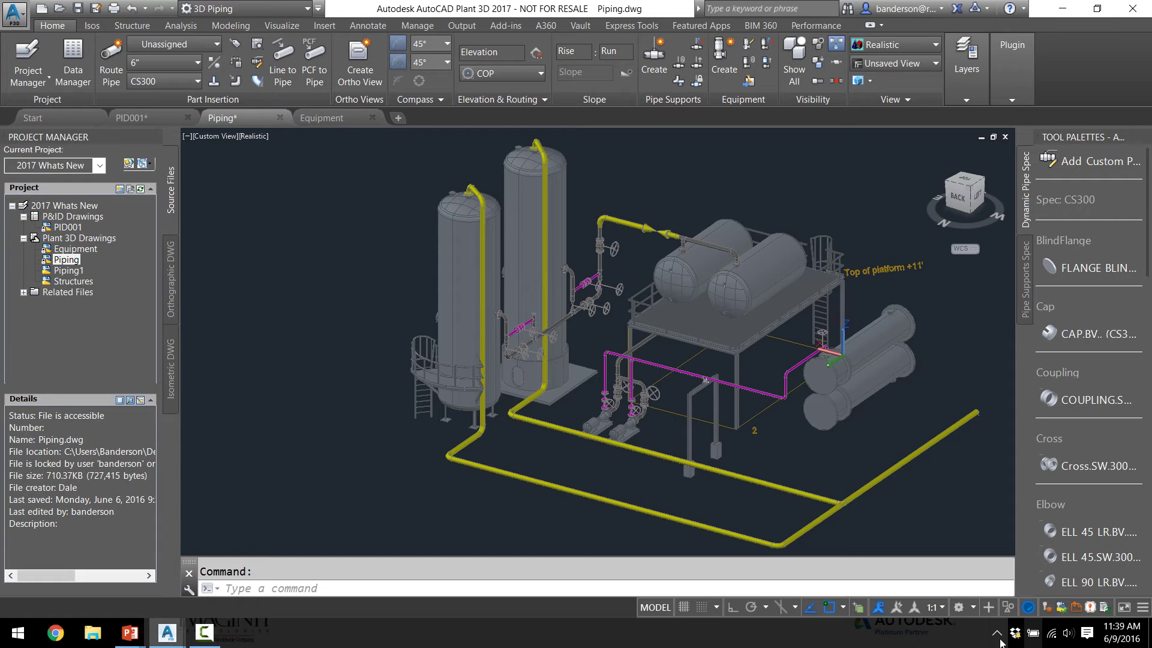
# Place an isometric reference dimension from the lower elbow of the gray pipe beside the tank to the corner of the yellow pipe.
pyautogui.click(94, 26)
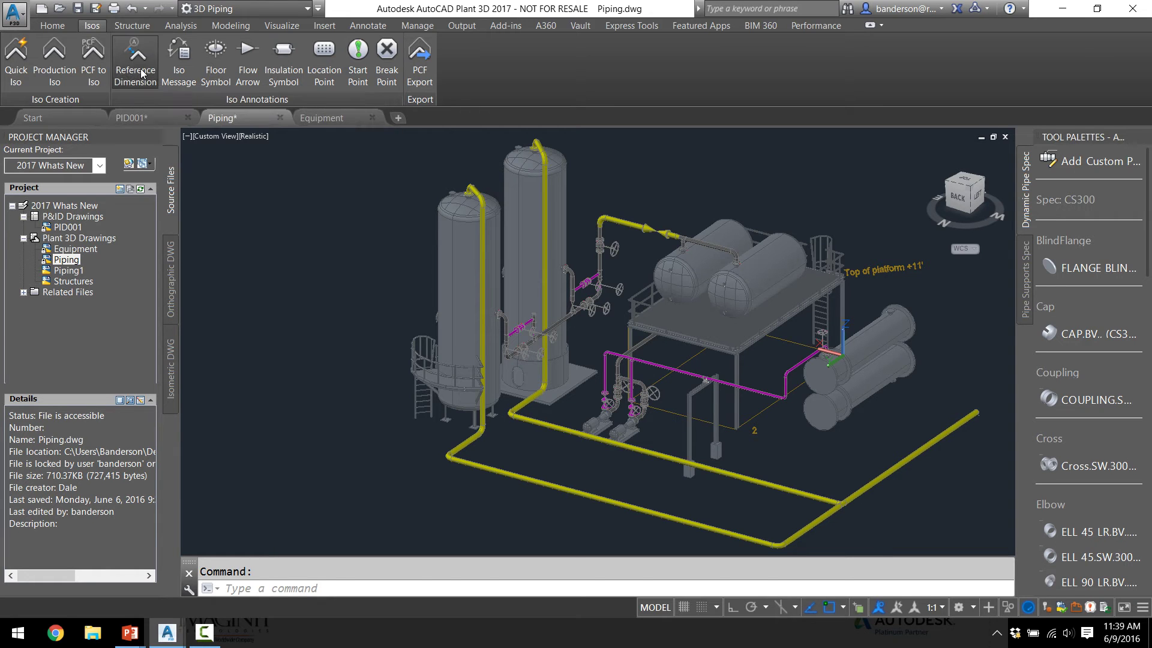
pyautogui.click(142, 75)
pyautogui.scroll(2, 522, 337)
pyautogui.scroll(3, 505, 363)
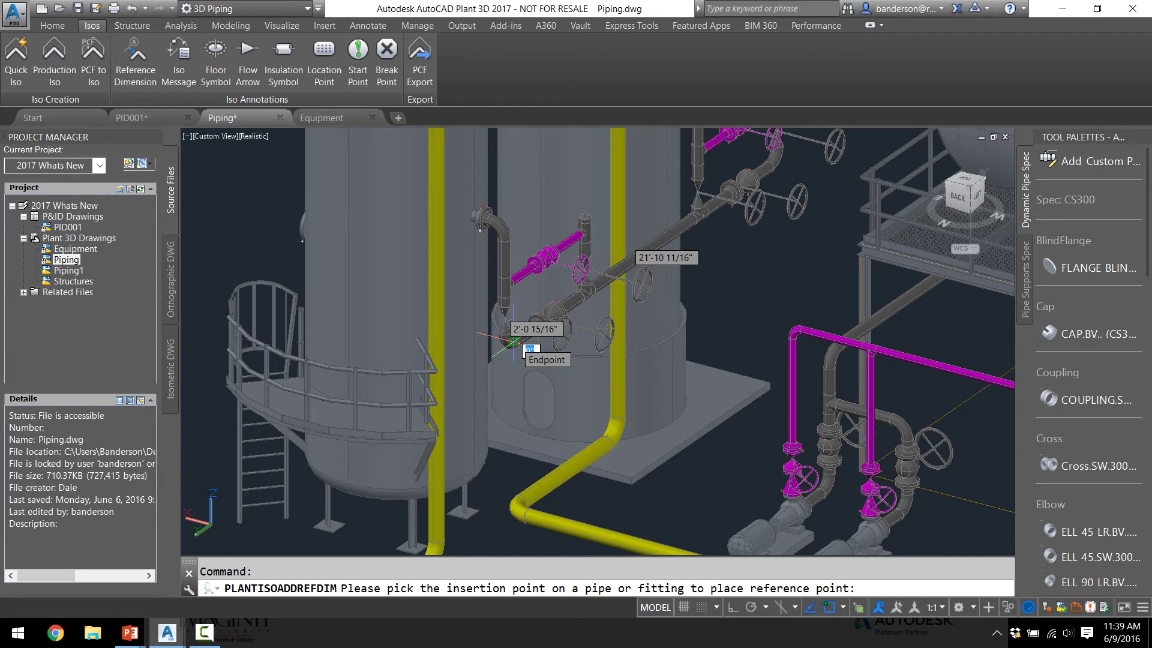
pyautogui.click(514, 341)
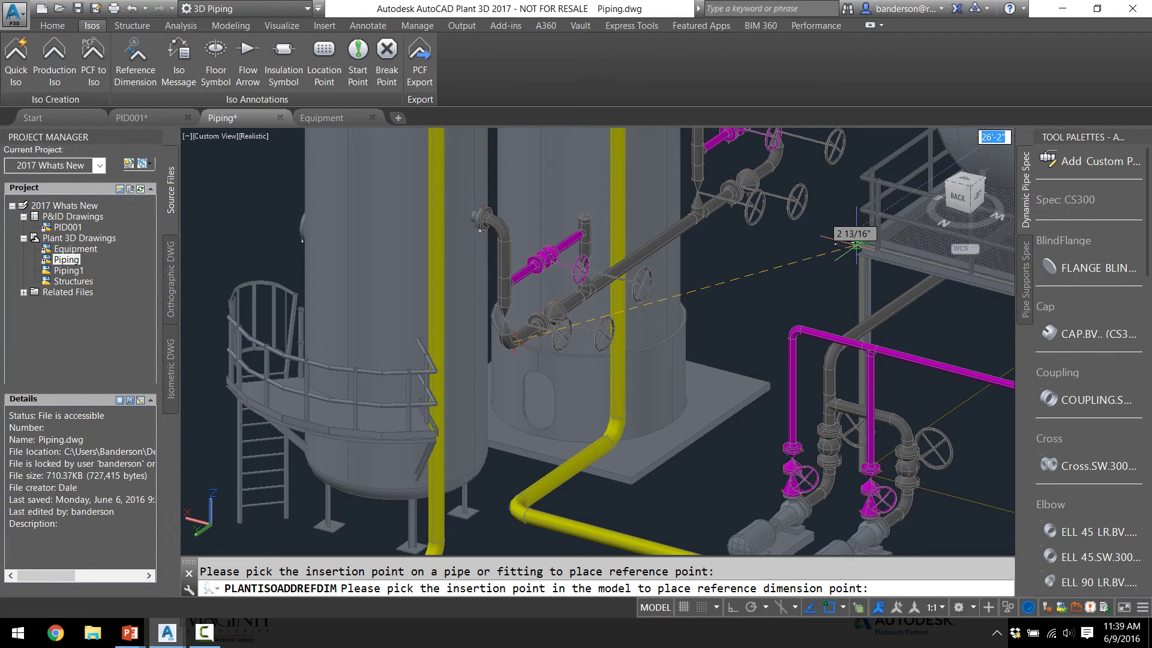
pyautogui.click(520, 500)
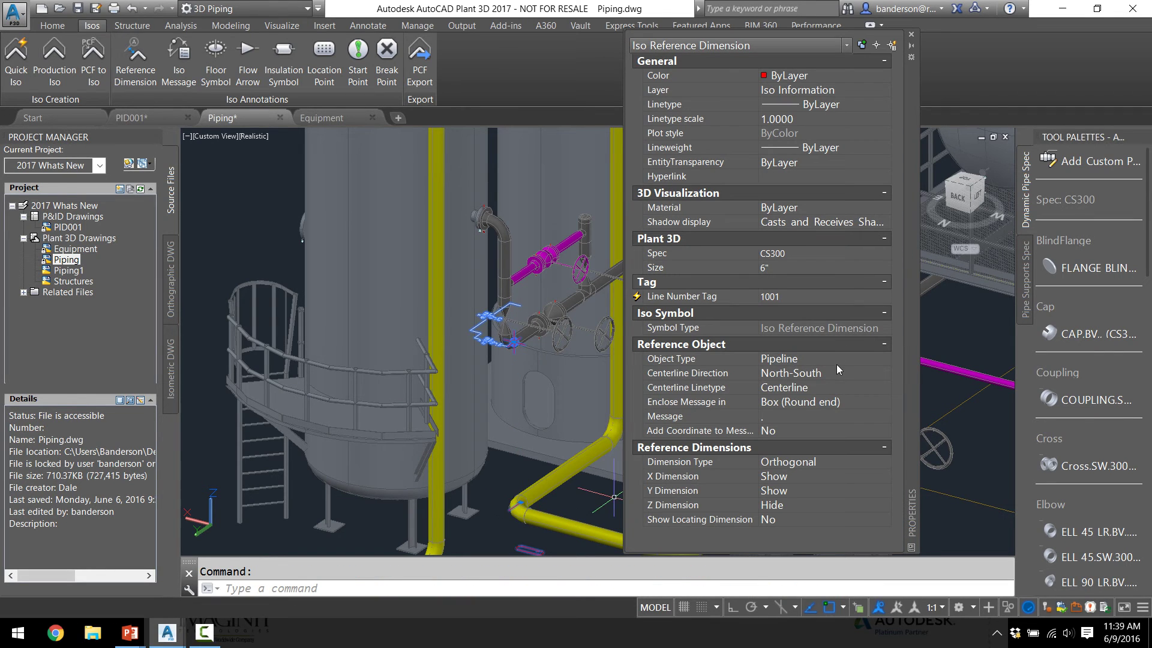
# Set the reference dimension's Dimension Type to Skew and check the available object types, keeping Pipeline.
pyautogui.click(839, 465)
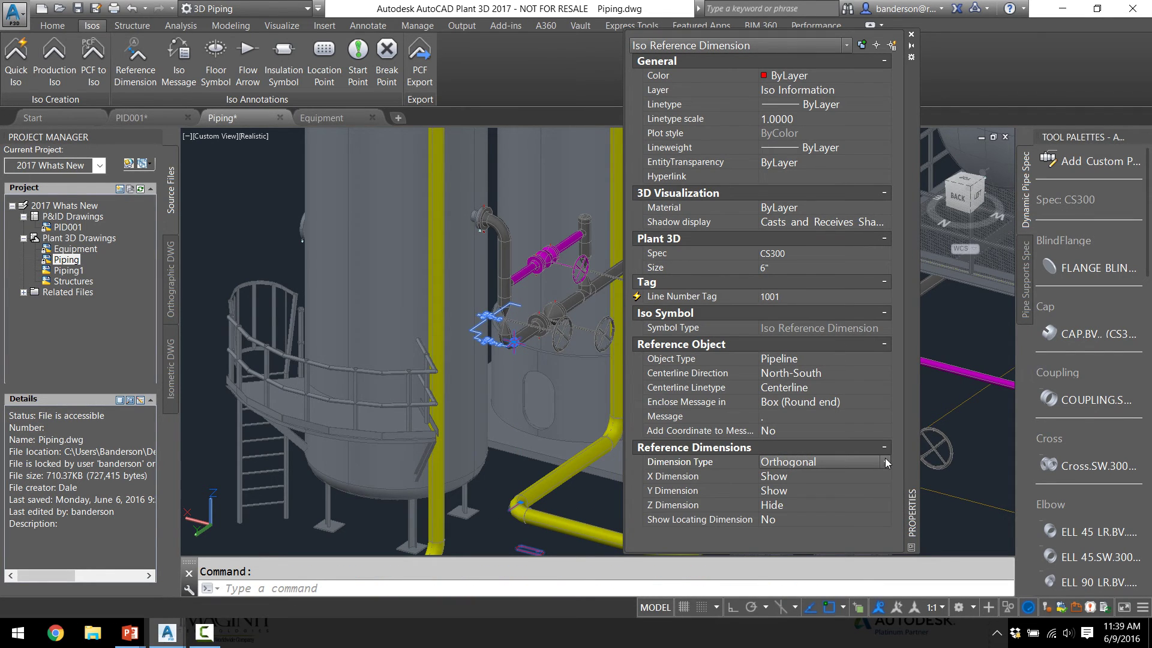
pyautogui.click(884, 460)
pyautogui.click(856, 475)
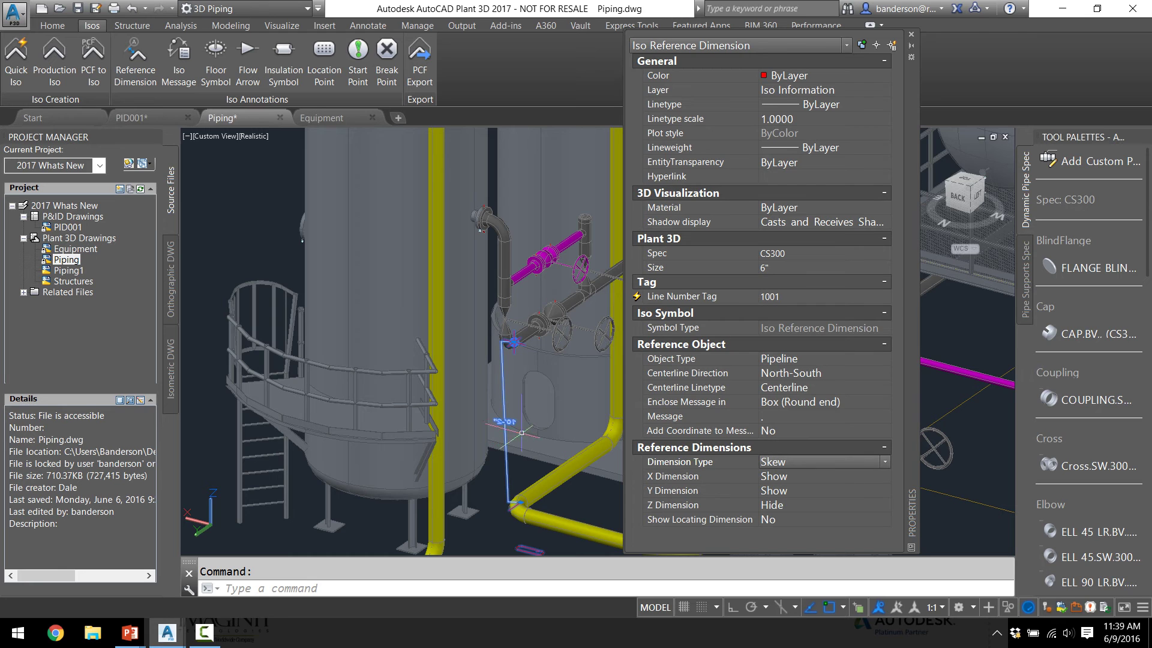
pyautogui.click(808, 359)
pyautogui.click(833, 360)
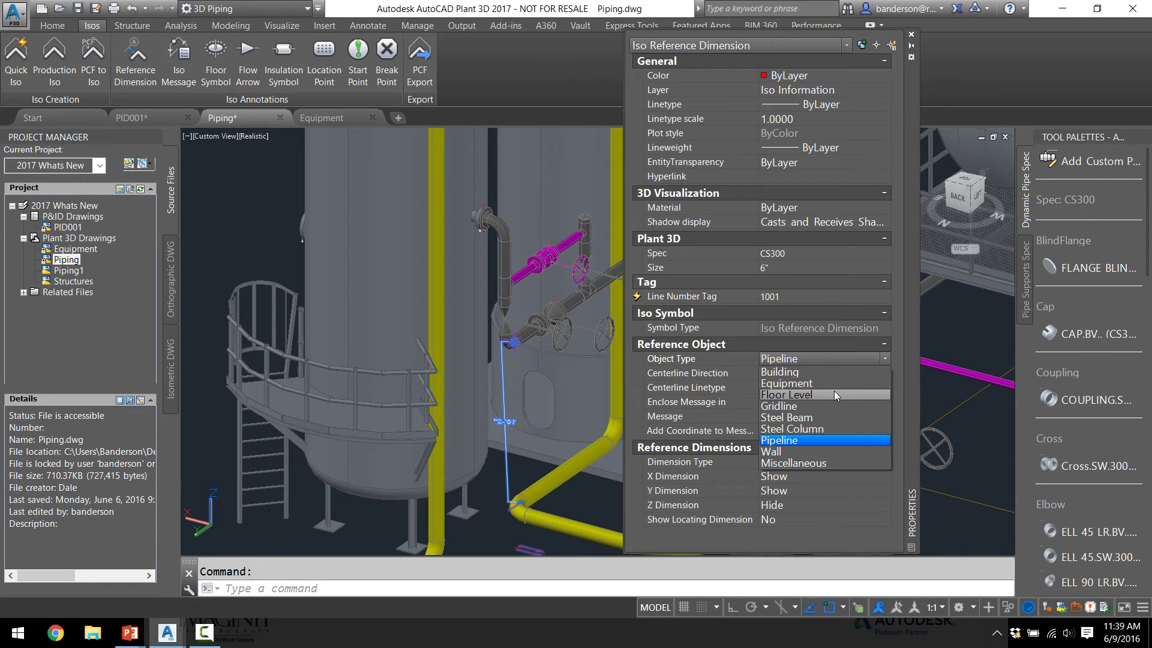
pyautogui.click(909, 375)
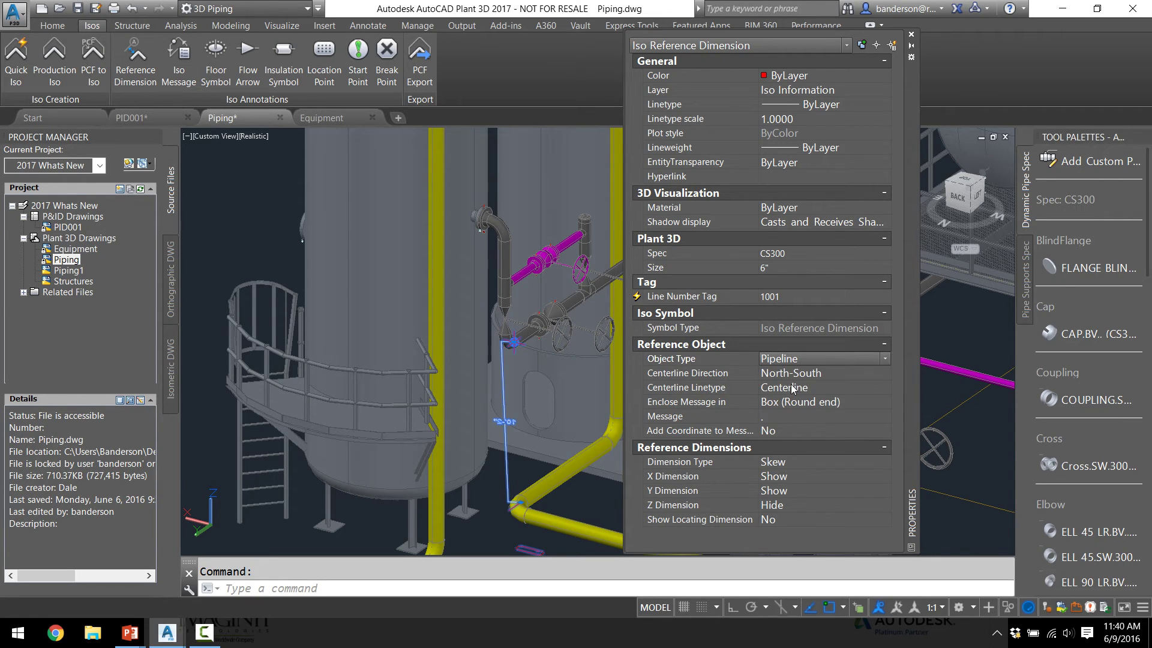
# Set the reference dimension's message to "To Vessel Inlet", close its properties and deselect it.
pyautogui.click(775, 419)
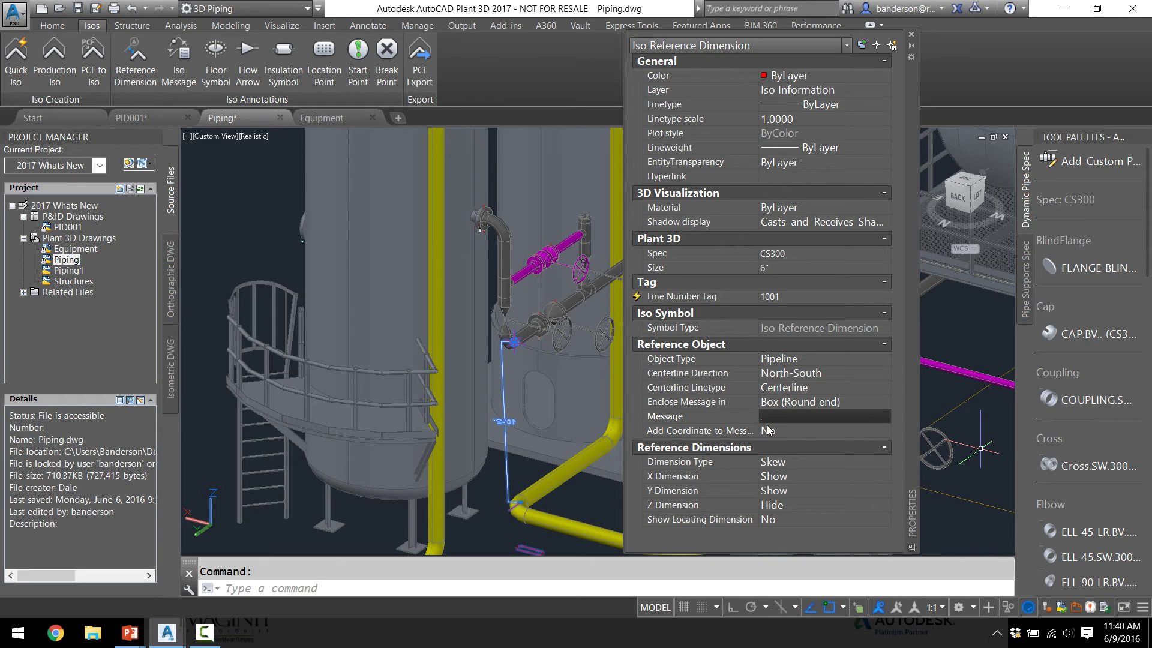
pyautogui.press('BackSpace')
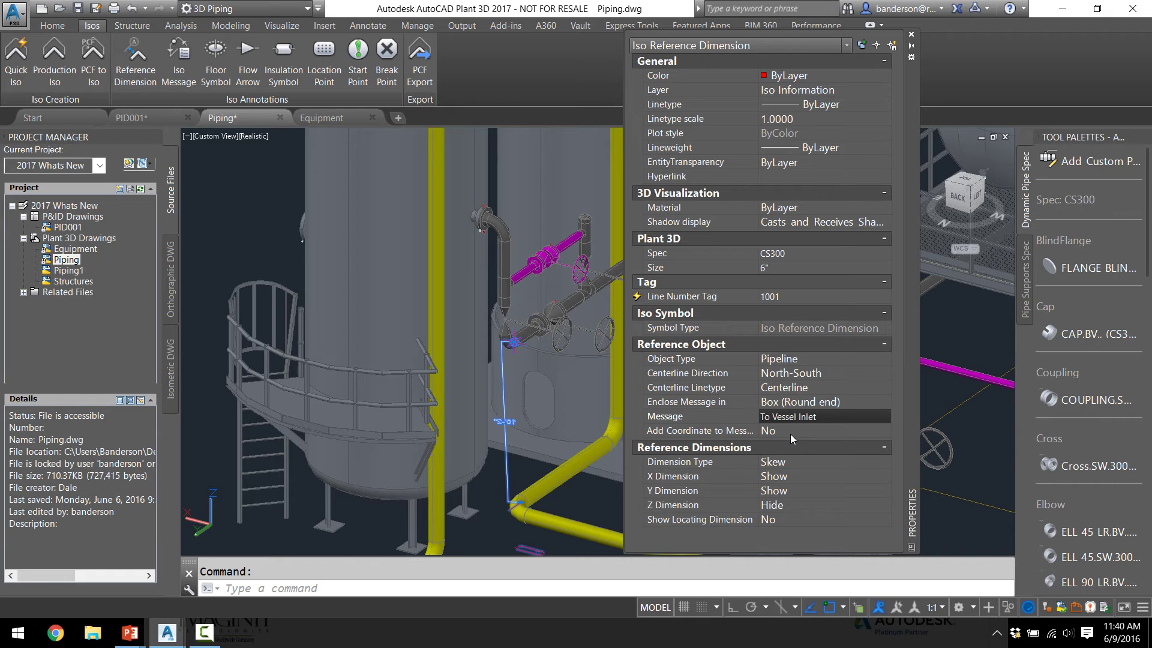
pyautogui.click(814, 463)
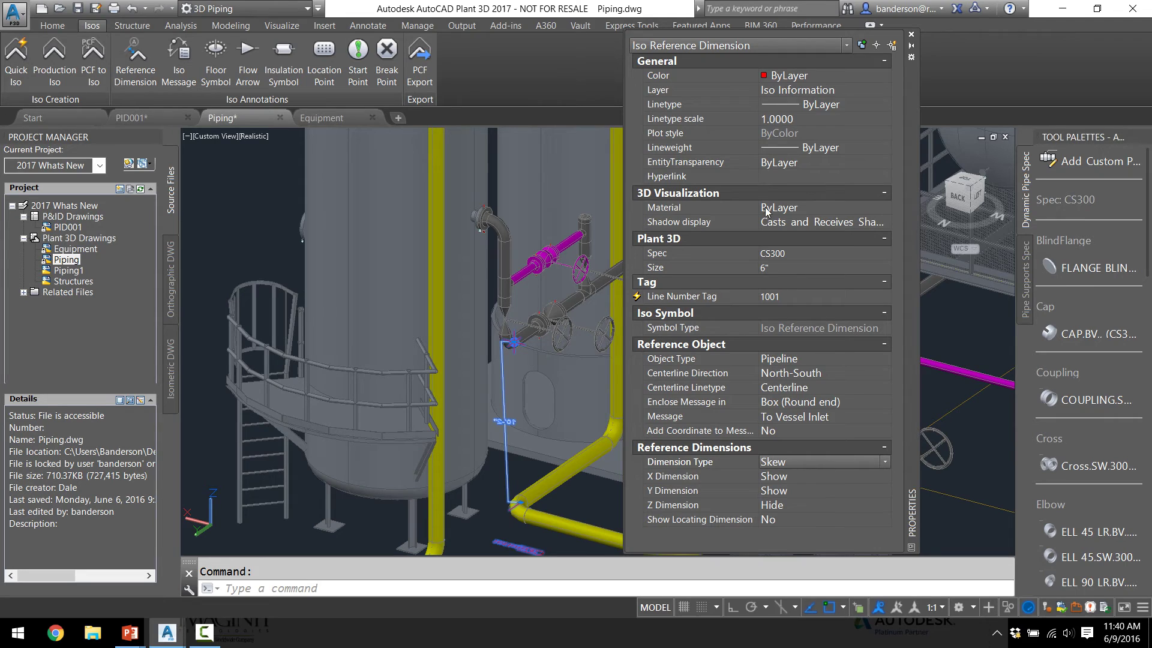
pyautogui.click(911, 34)
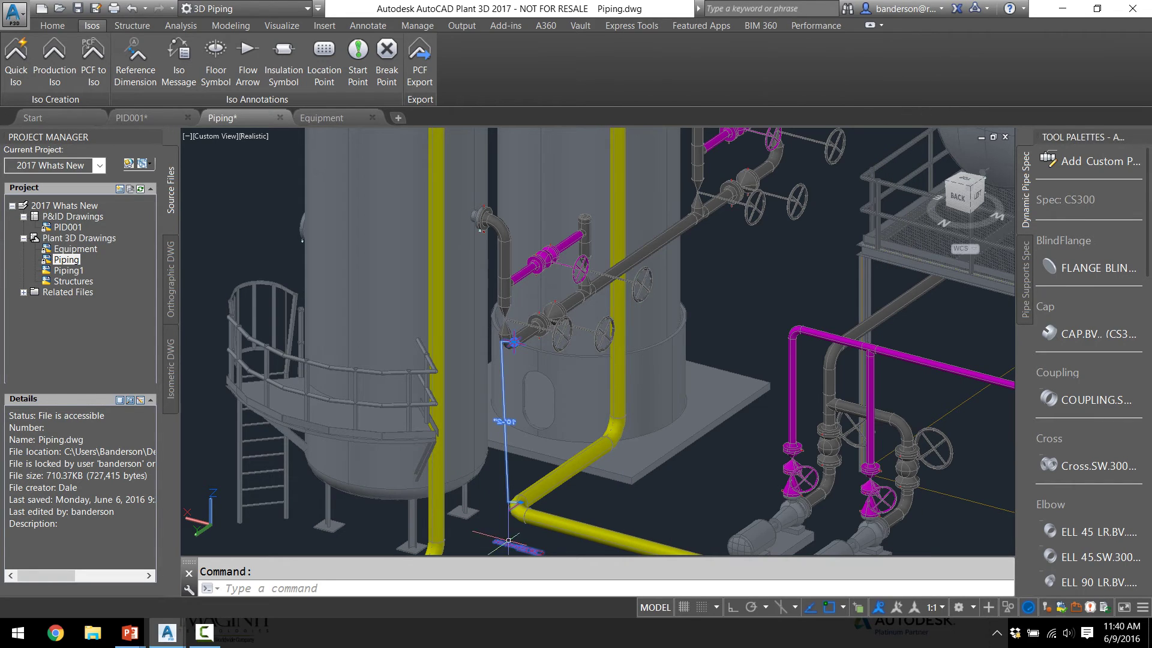
pyautogui.press('Escape')
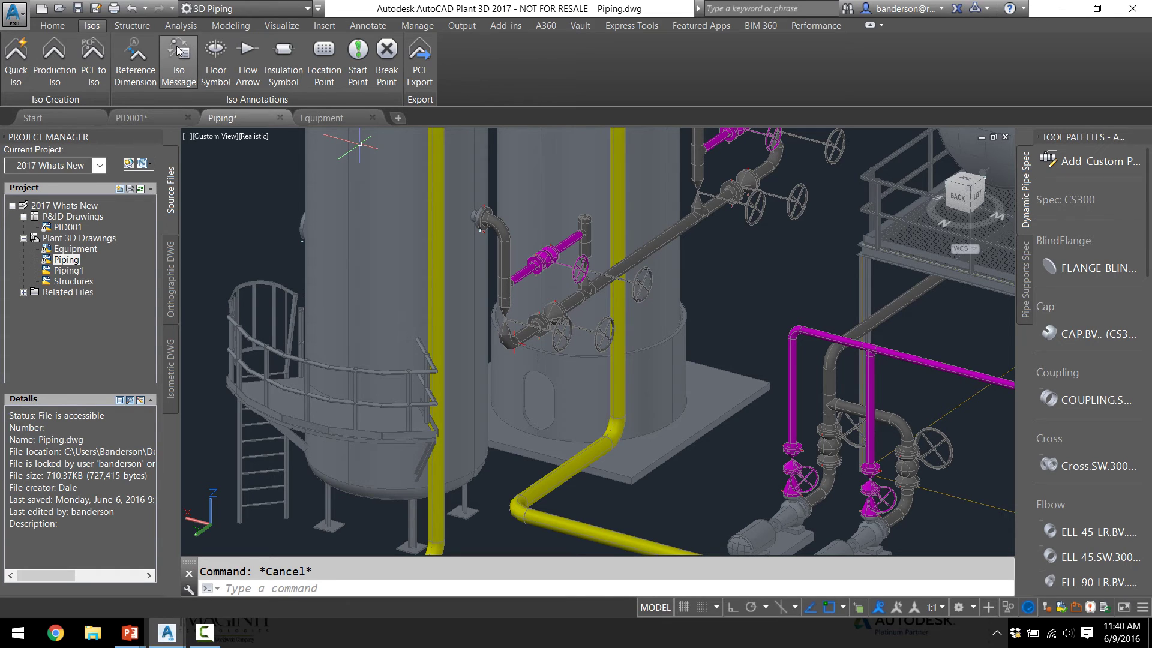
# Show the model in 2D Wireframe, examine the reference dimension at the gray pipe's lower elbow, and restore the Realistic visual style.
pyautogui.click(253, 137)
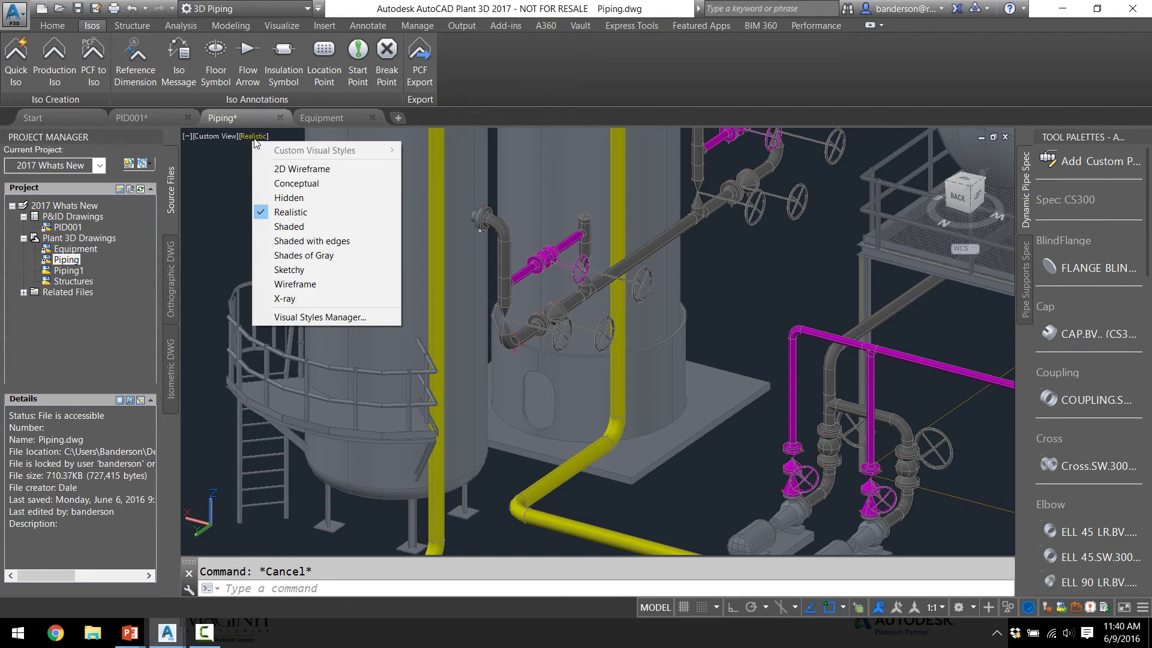
pyautogui.click(289, 169)
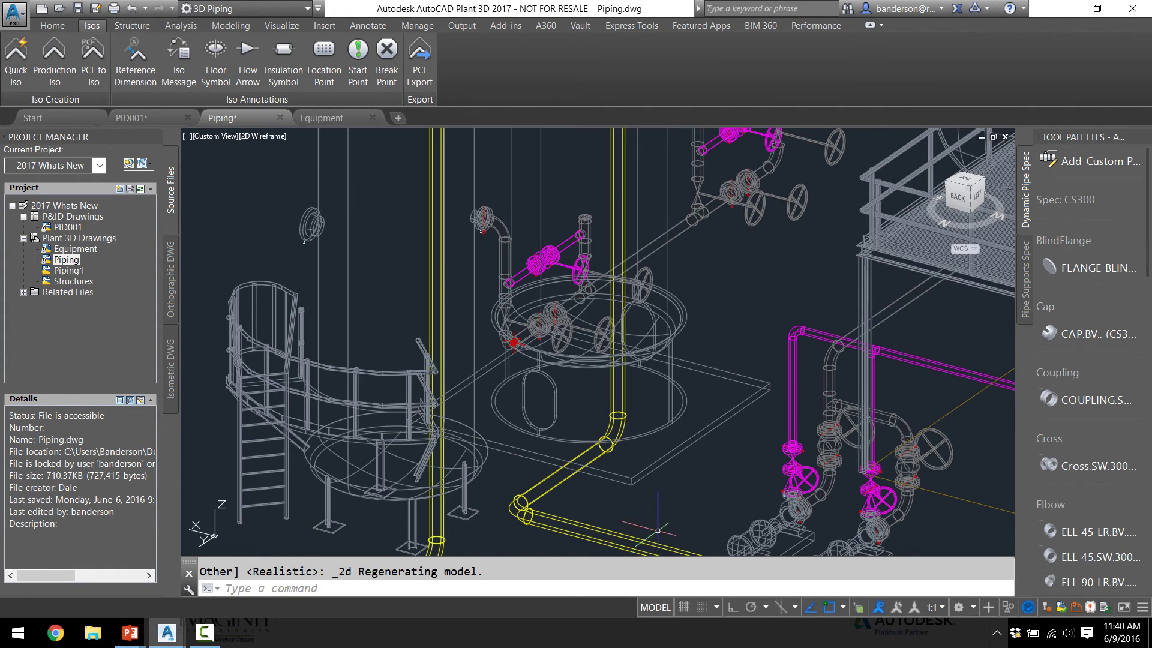
pyautogui.scroll(2, 517, 349)
pyautogui.scroll(2, 517, 349)
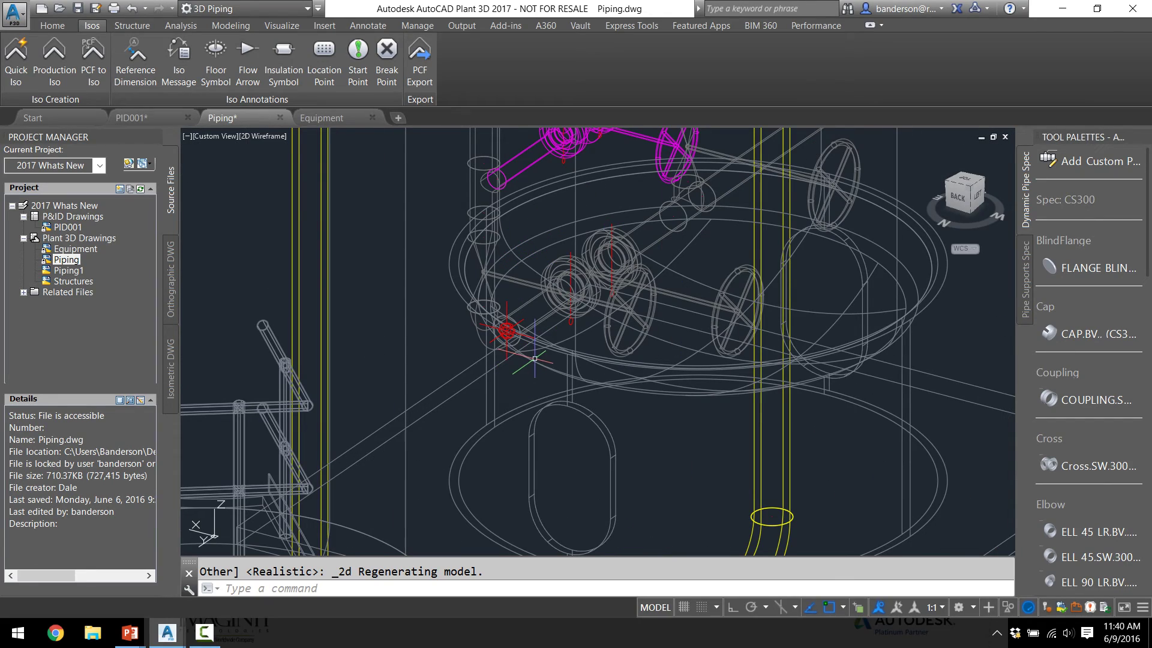
pyautogui.keyDown('shift'); pyautogui.moveTo(534, 358); pyautogui.dragTo(489, 320, button='middle'); pyautogui.keyUp('shift')
pyautogui.scroll(-2, 488, 319)
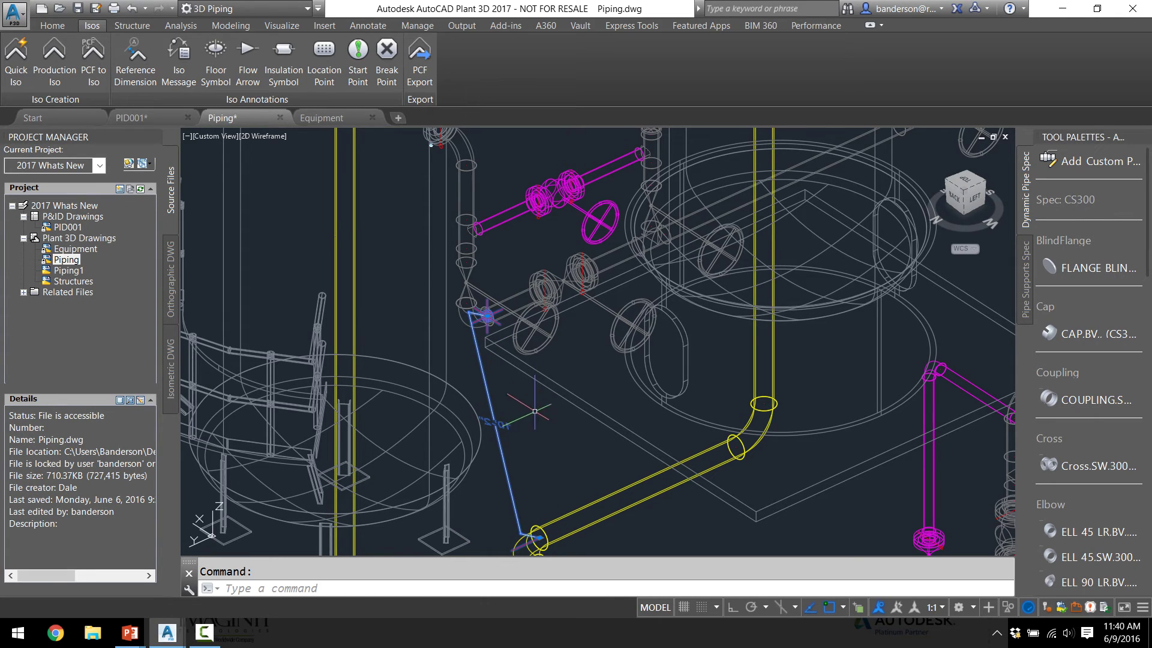
pyautogui.press('Delete')
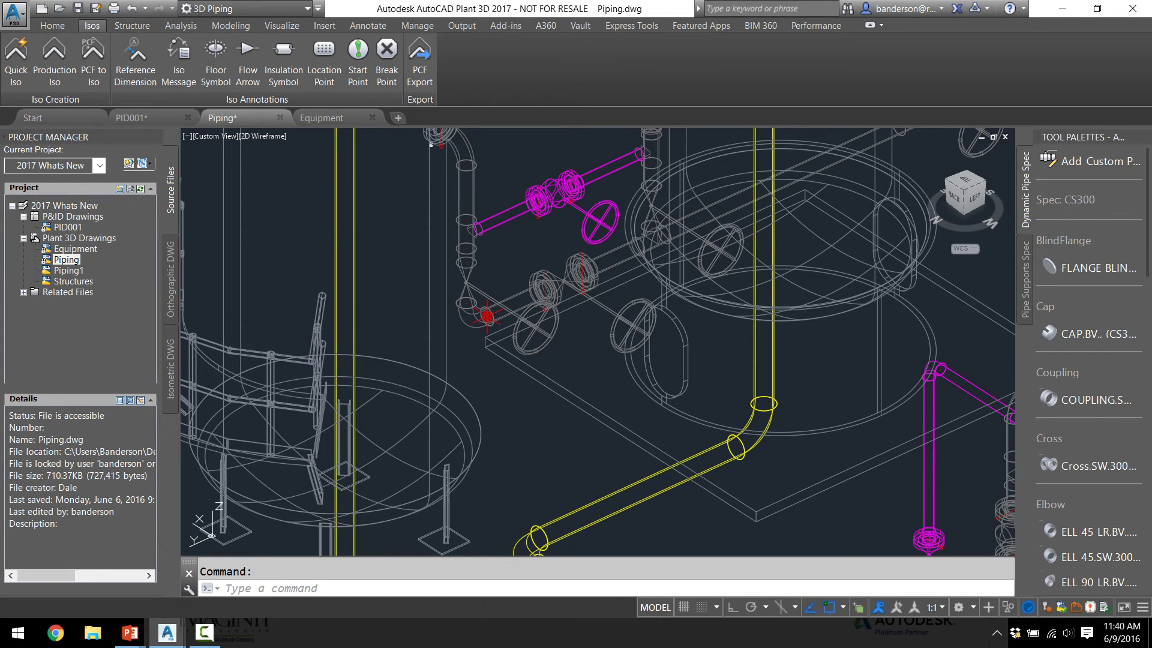
pyautogui.press('Escape')
pyautogui.click(265, 135)
pyautogui.click(300, 214)
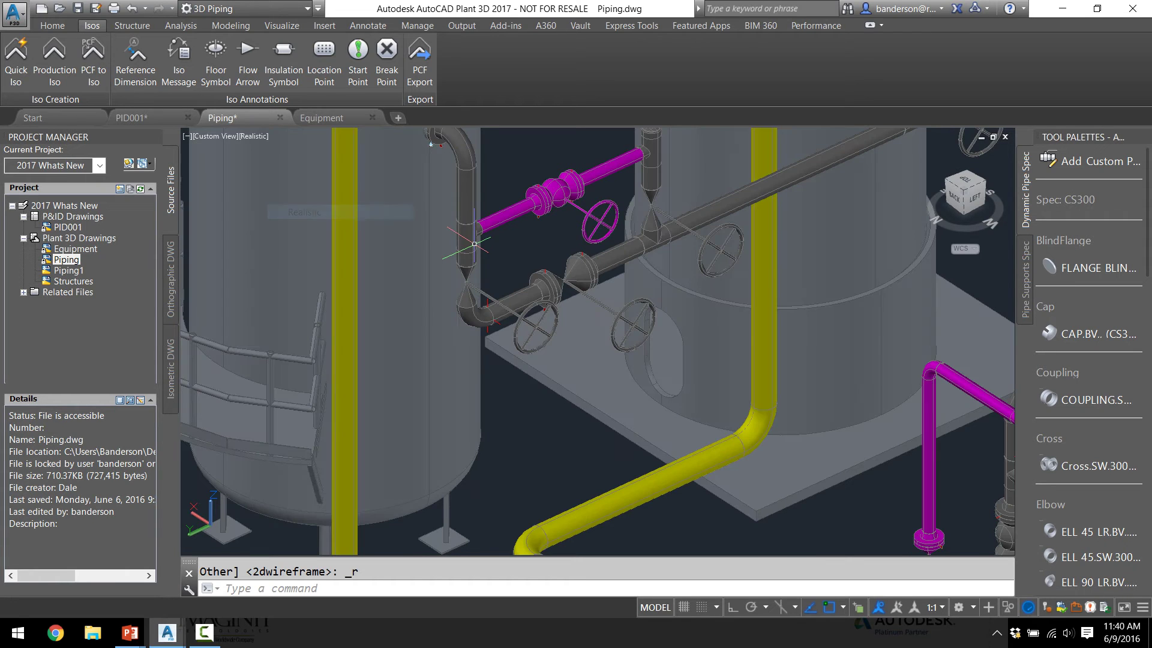
# Start a Quick Iso from the gray and magenta piping beside the first tank, including its reference dimension.
pyautogui.scroll(-3, 474, 243)
pyautogui.scroll(-2, 516, 396)
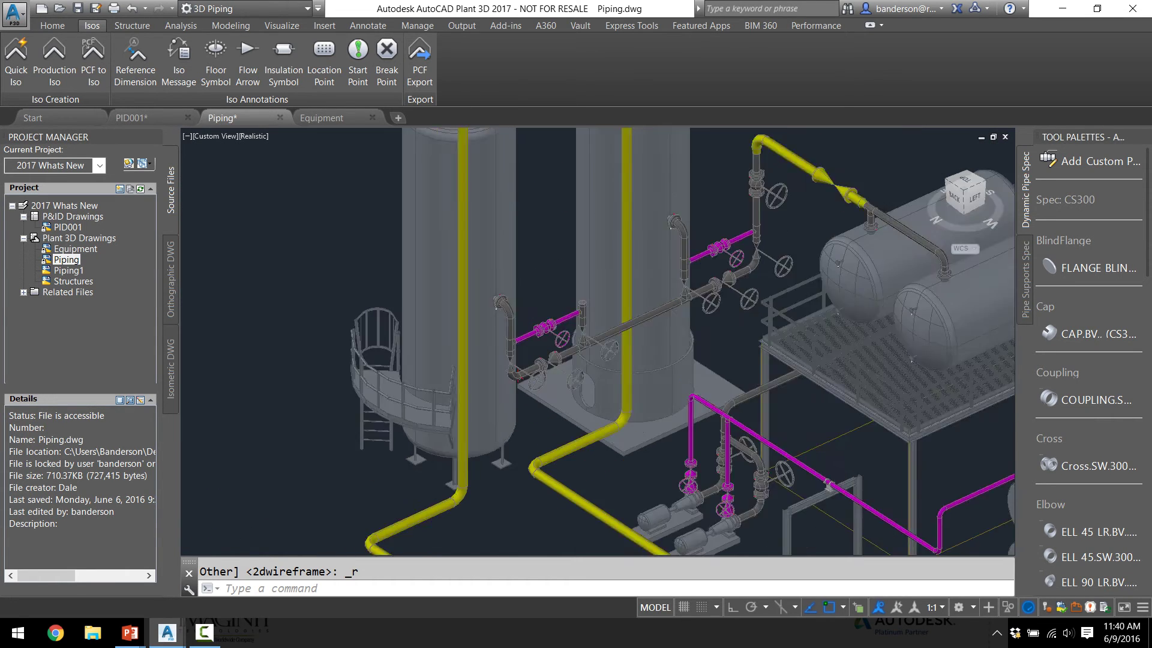
pyautogui.scroll(-3, 538, 415)
pyautogui.scroll(4, 538, 415)
pyautogui.keyDown('shift'); pyautogui.moveTo(538, 415); pyautogui.dragTo(527, 421, button='middle'); pyautogui.keyUp('shift')
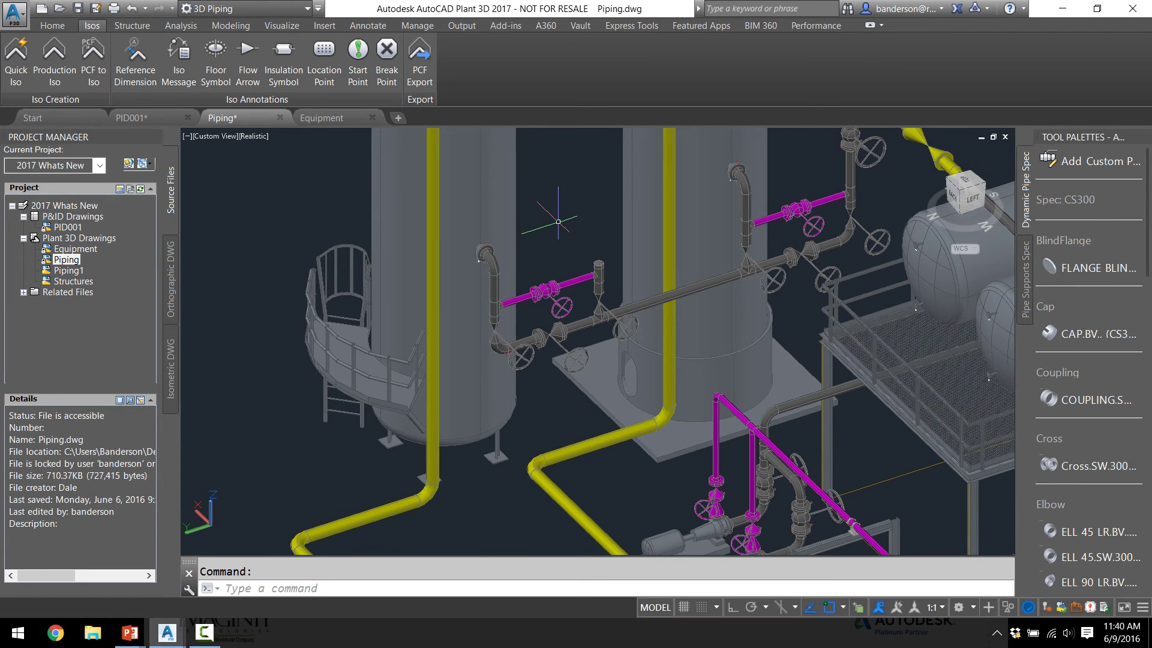
pyautogui.click(16, 53)
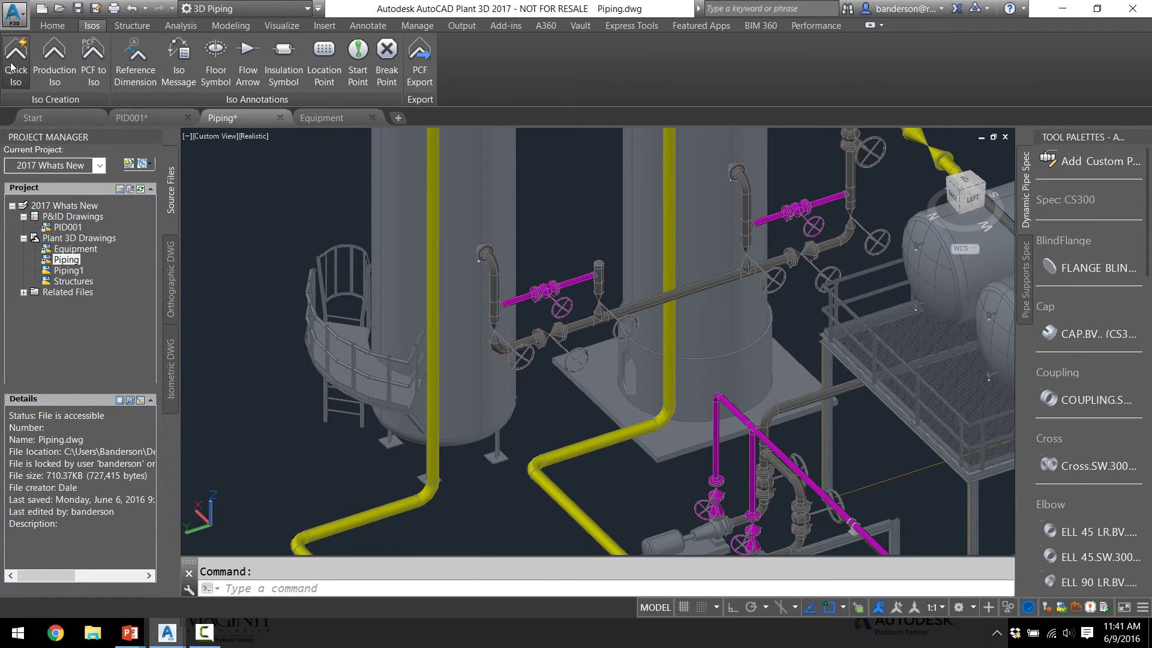
pyautogui.click(306, 184)
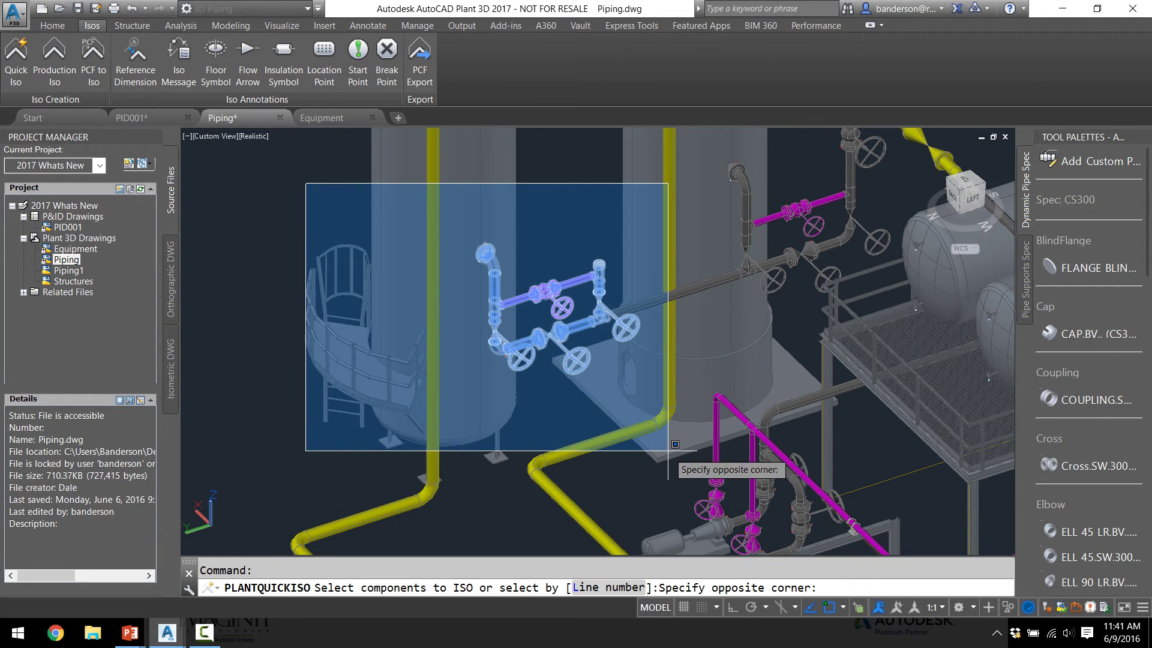
pyautogui.click(690, 395)
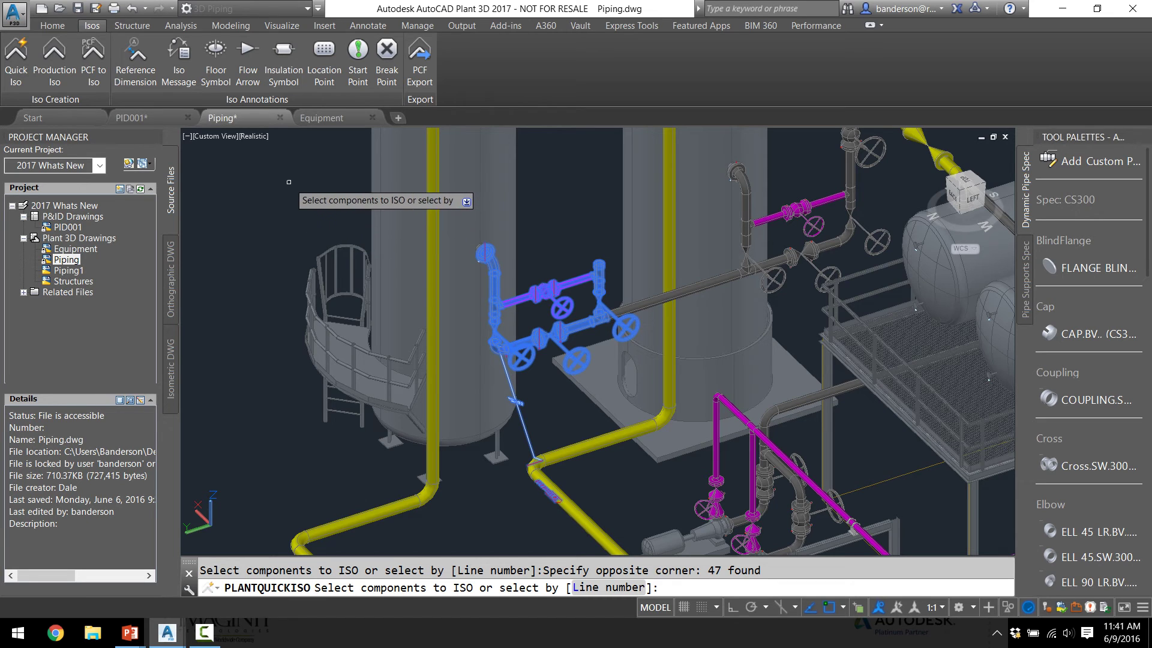
pyautogui.press('Return')
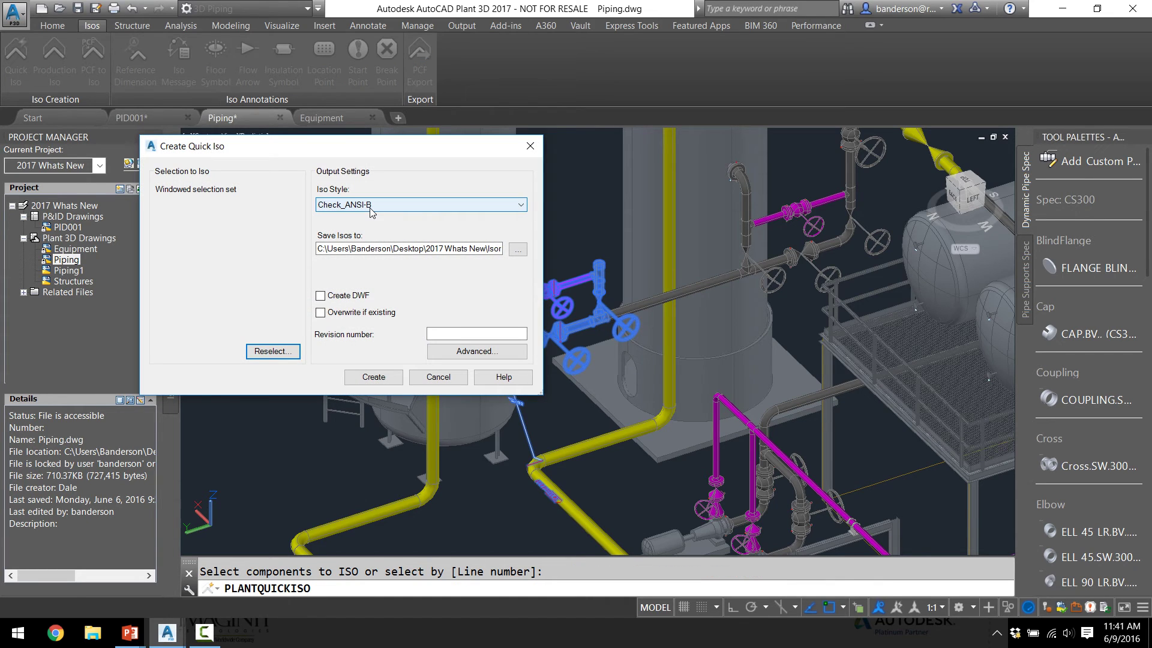
# Set the Quick Iso's style to Final_ANSI-C and create the isometric.
pyautogui.click(371, 204)
pyautogui.click(371, 246)
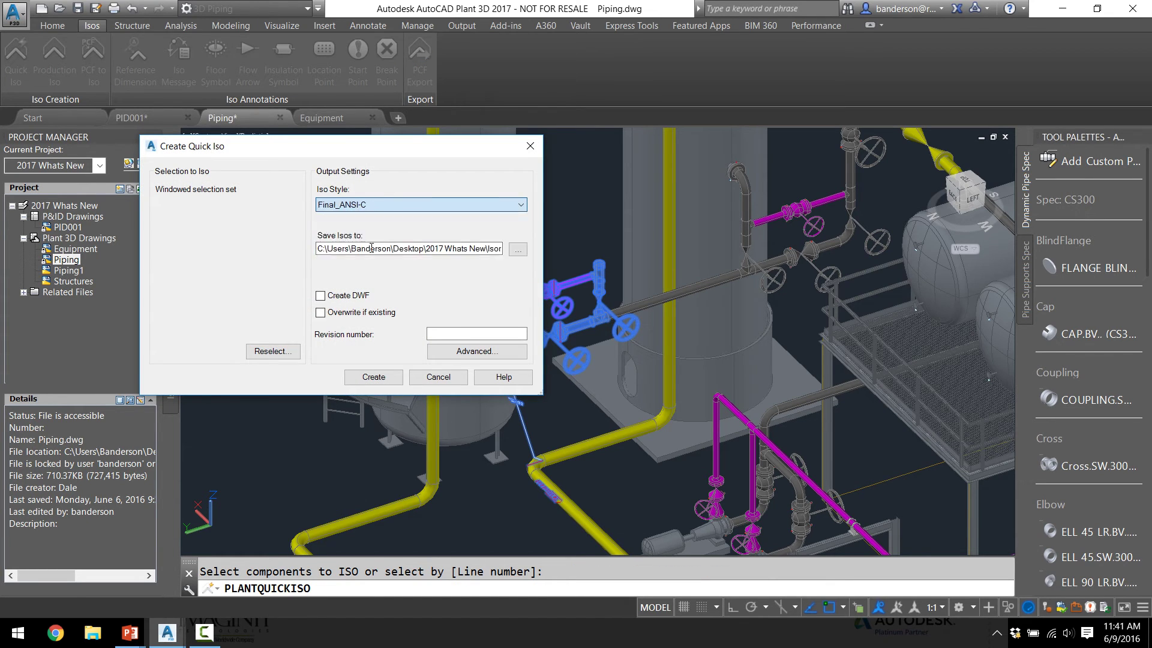
pyautogui.click(374, 377)
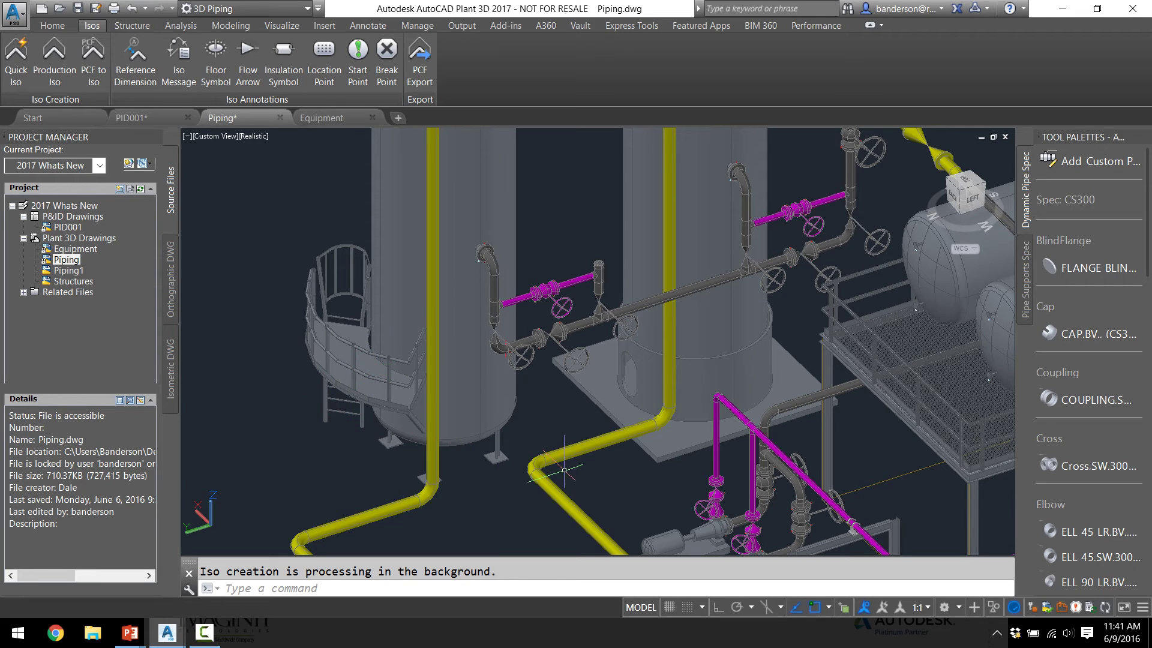
# Open the Autodesk App Store for AutoCAD Plant 3D in the browser and filter it to free apps in Catalogs & Specs.
pyautogui.moveTo(1105, 611)
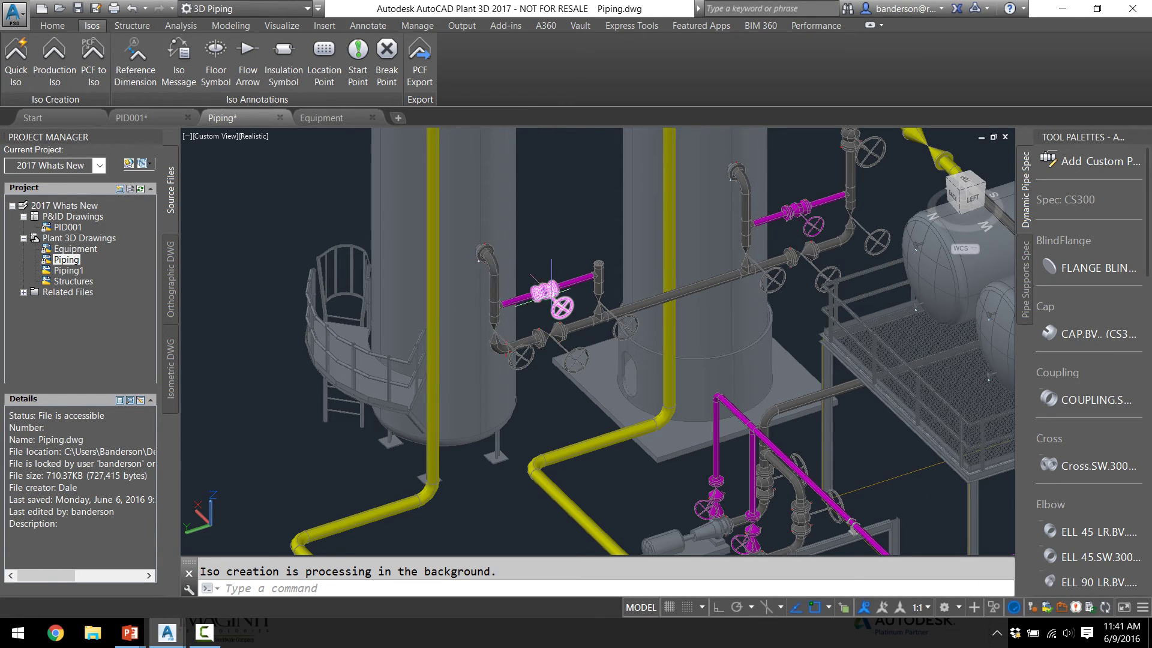
pyautogui.scroll(-3, 497, 322)
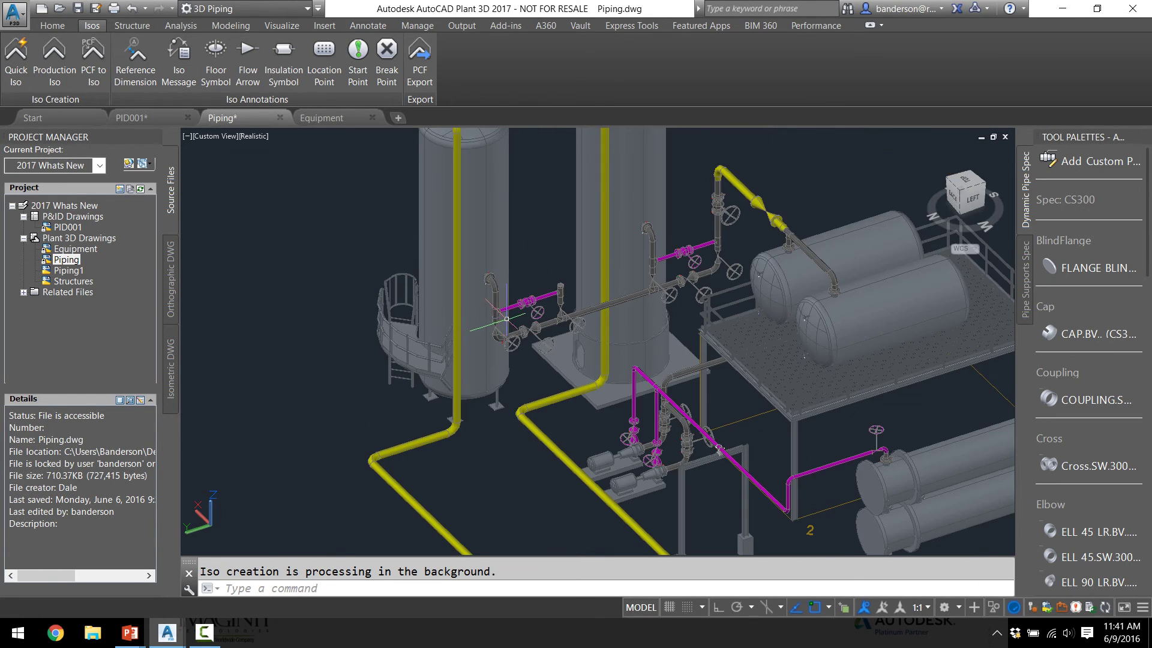
pyautogui.click(958, 9)
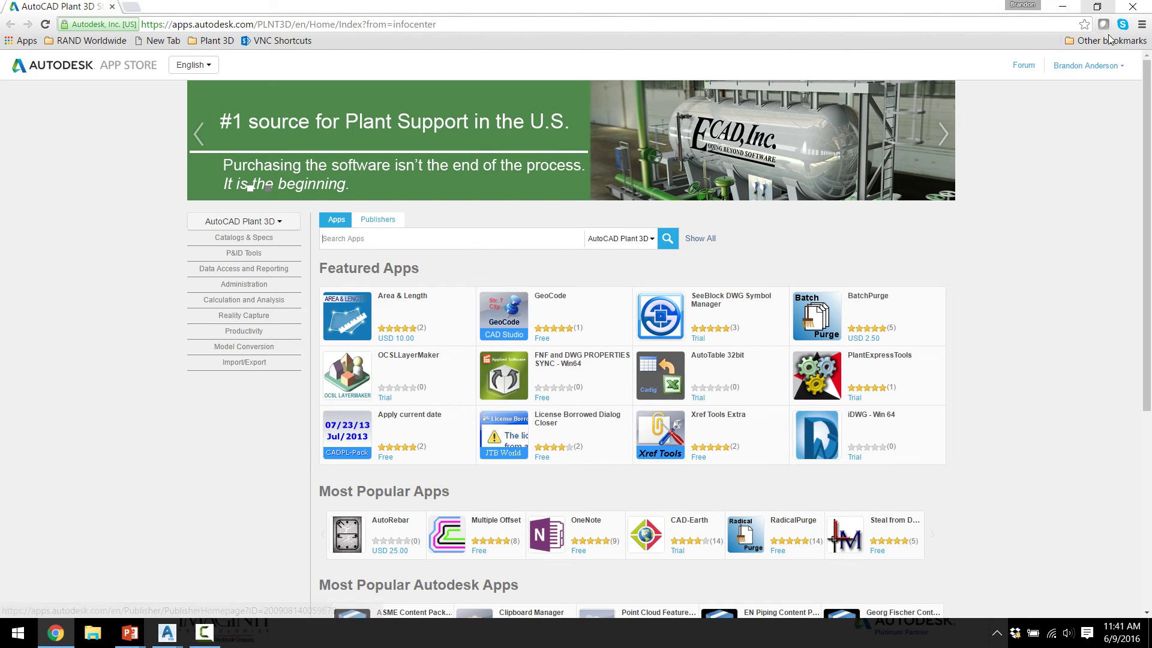
pyautogui.click(632, 246)
pyautogui.click(543, 257)
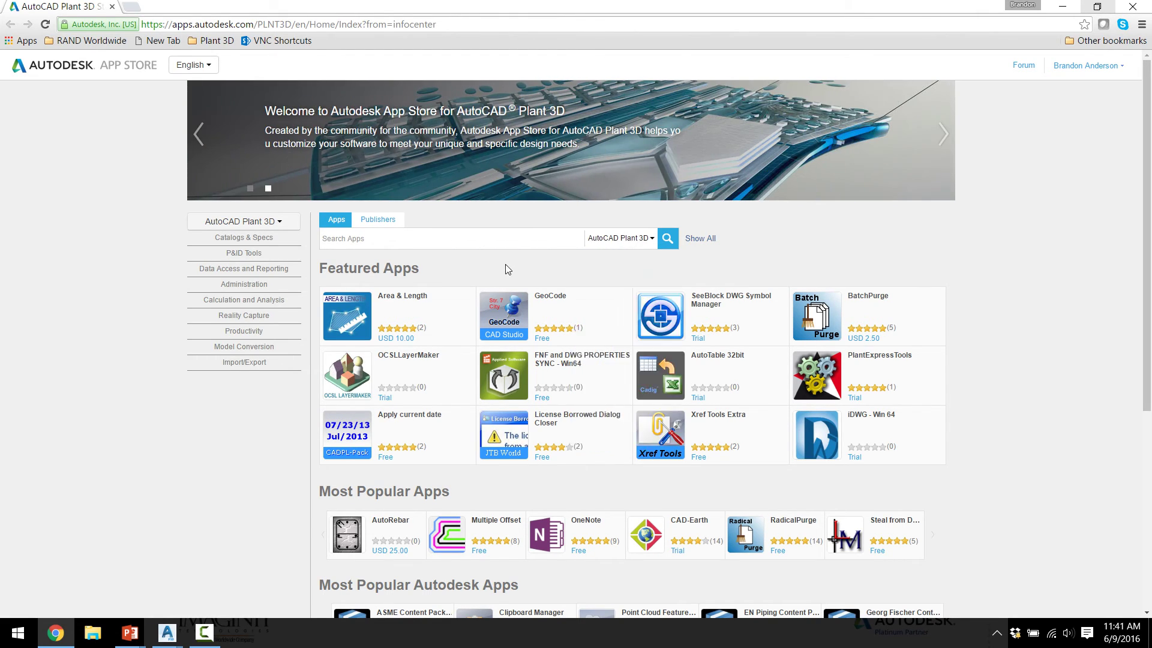
pyautogui.click(229, 239)
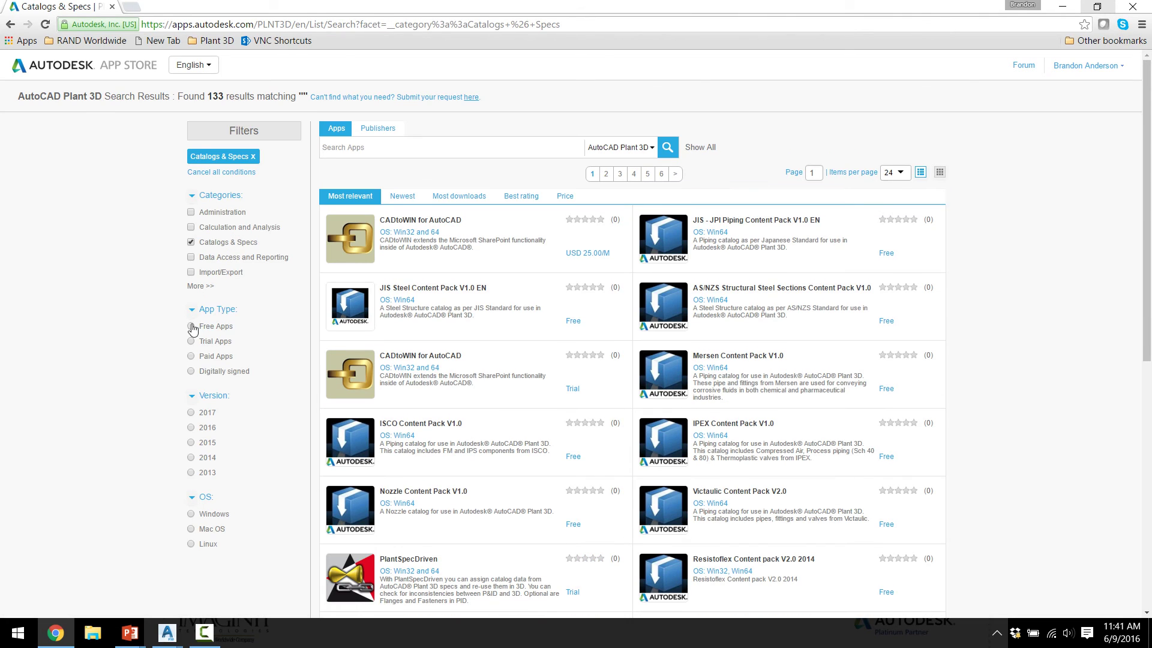
pyautogui.click(191, 328)
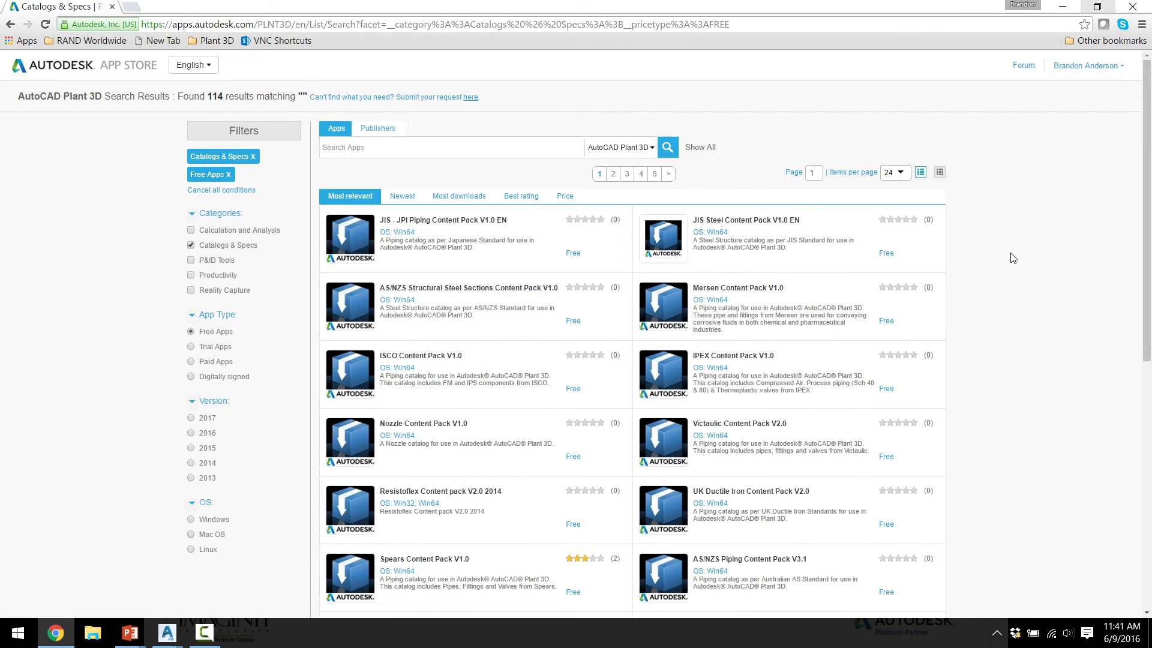
# Look through the free piping and steel content packs, and return to AutoCAD Plant 3D by closing the store page.
pyautogui.scroll(-5, 1014, 257)
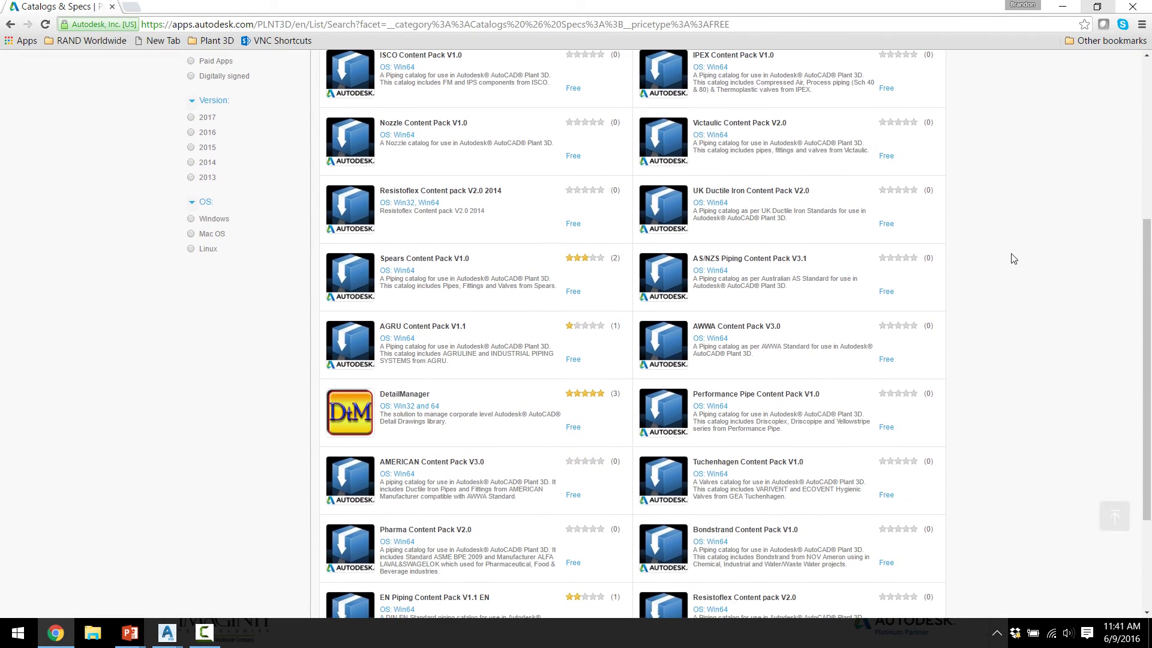
pyautogui.scroll(-3, 1013, 260)
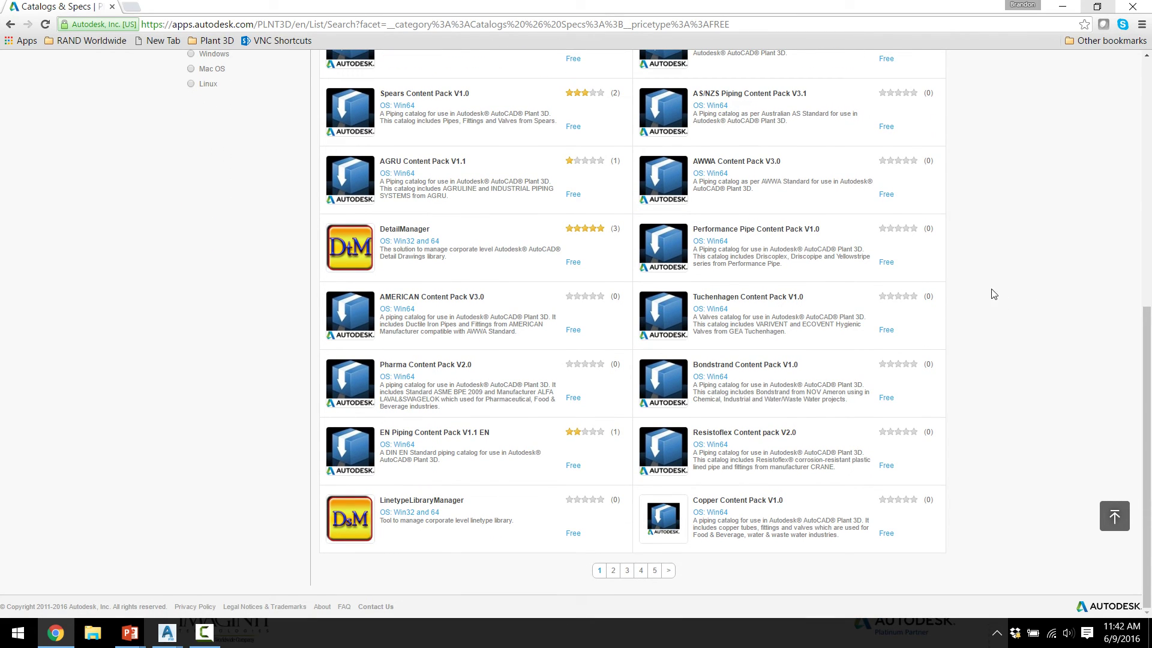
pyautogui.scroll(2, 997, 293)
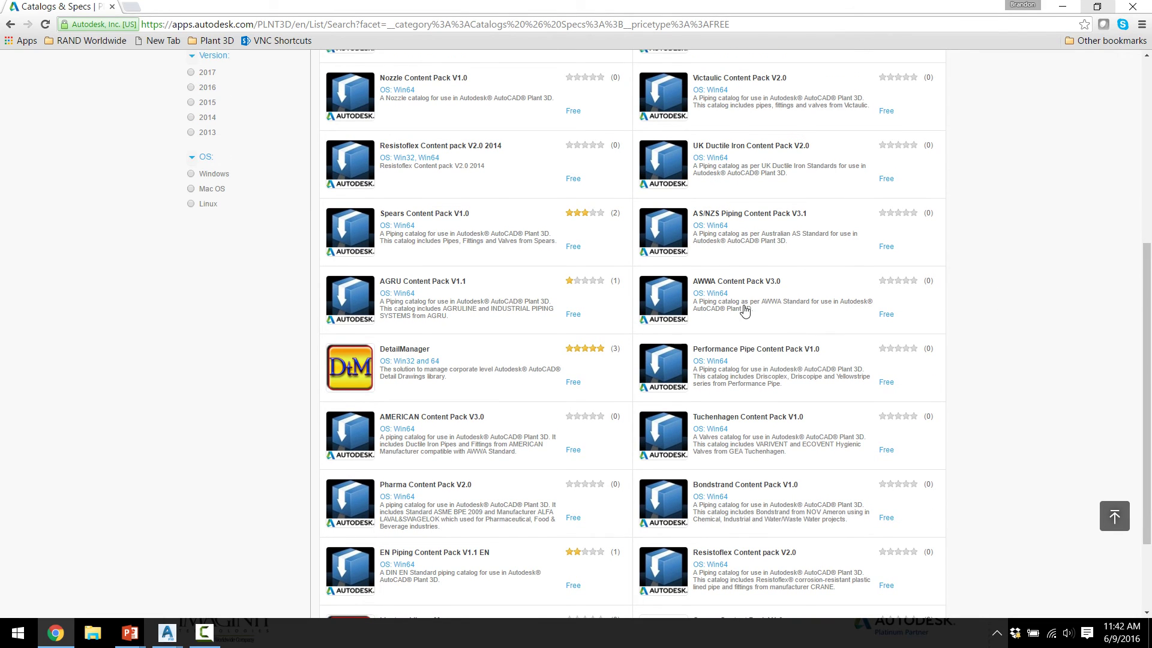
pyautogui.scroll(2, 504, 327)
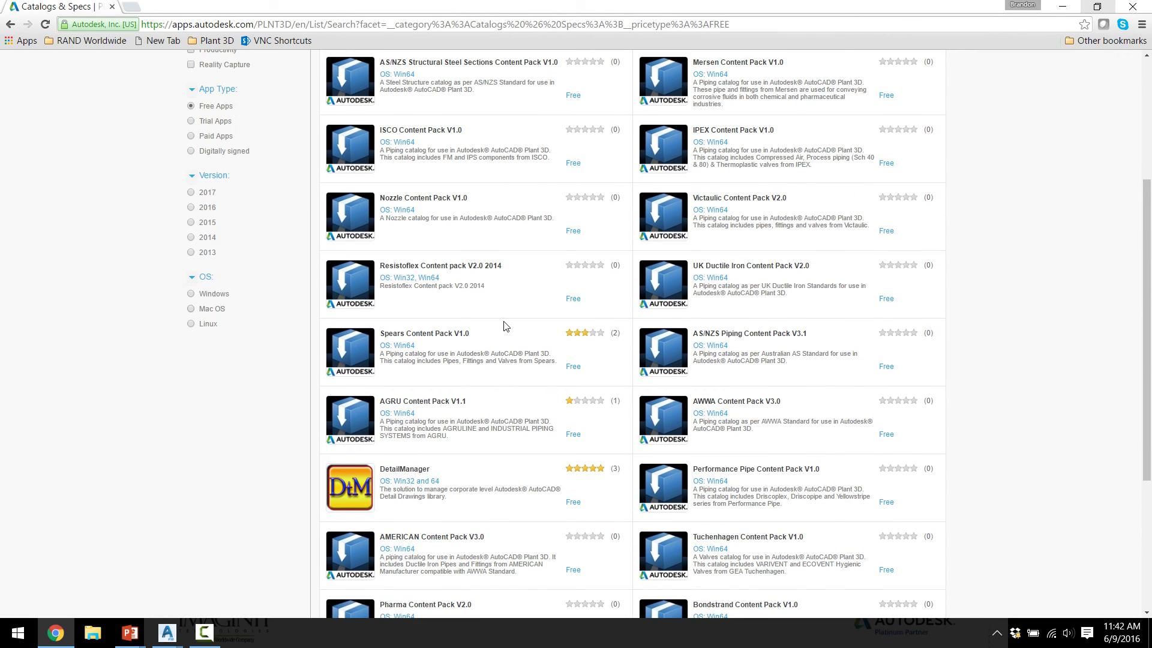
pyautogui.scroll(1, 507, 326)
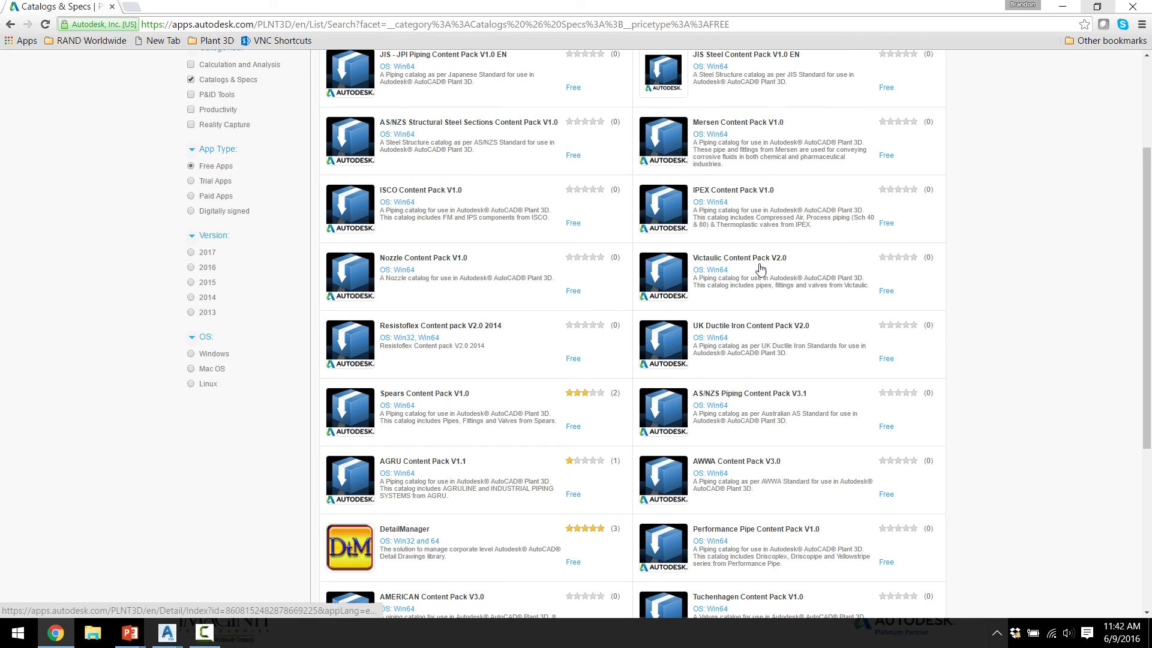
pyautogui.scroll(3, 772, 270)
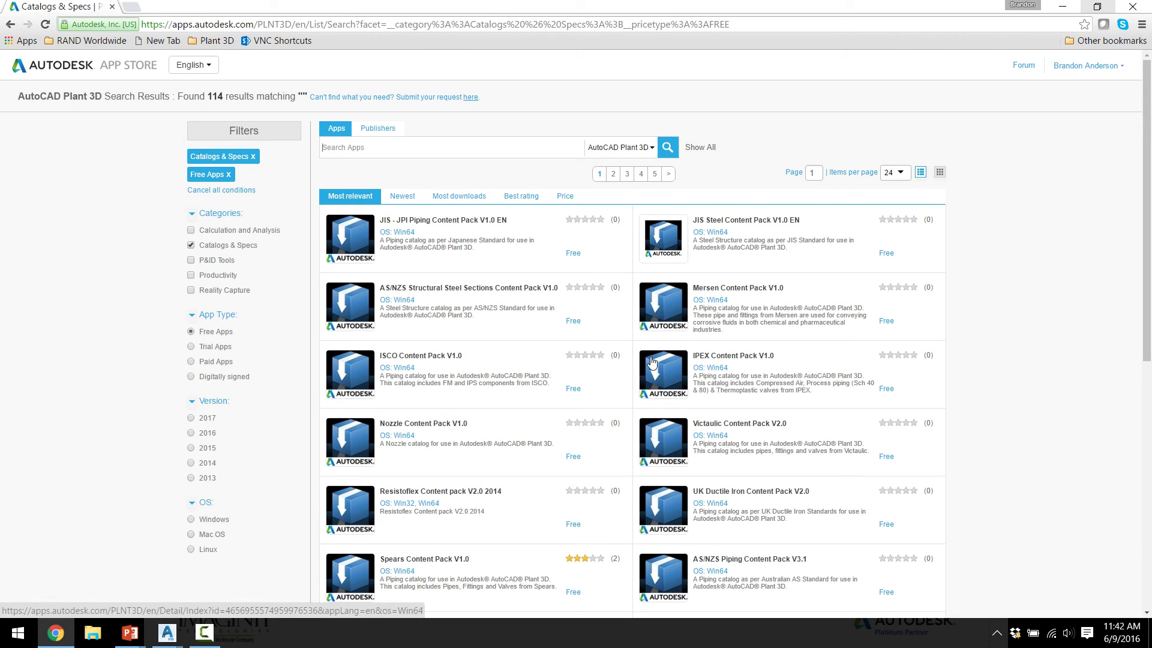
pyautogui.click(1138, 9)
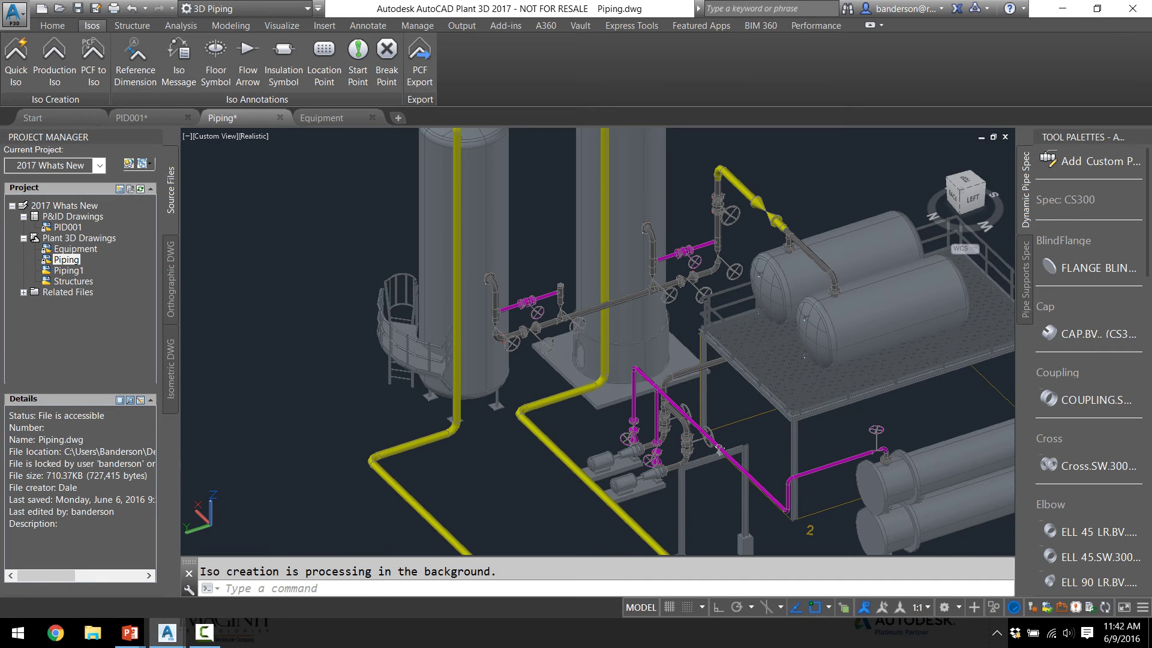
# Check the isometric creation results for the Quick Iso and close them.
pyautogui.click(473, 442)
pyautogui.click(278, 383)
pyautogui.keyDown('shift'); pyautogui.moveTo(282, 383); pyautogui.dragTo(301, 364, button='middle'); pyautogui.keyUp('shift')
pyautogui.scroll(-2, 300, 363)
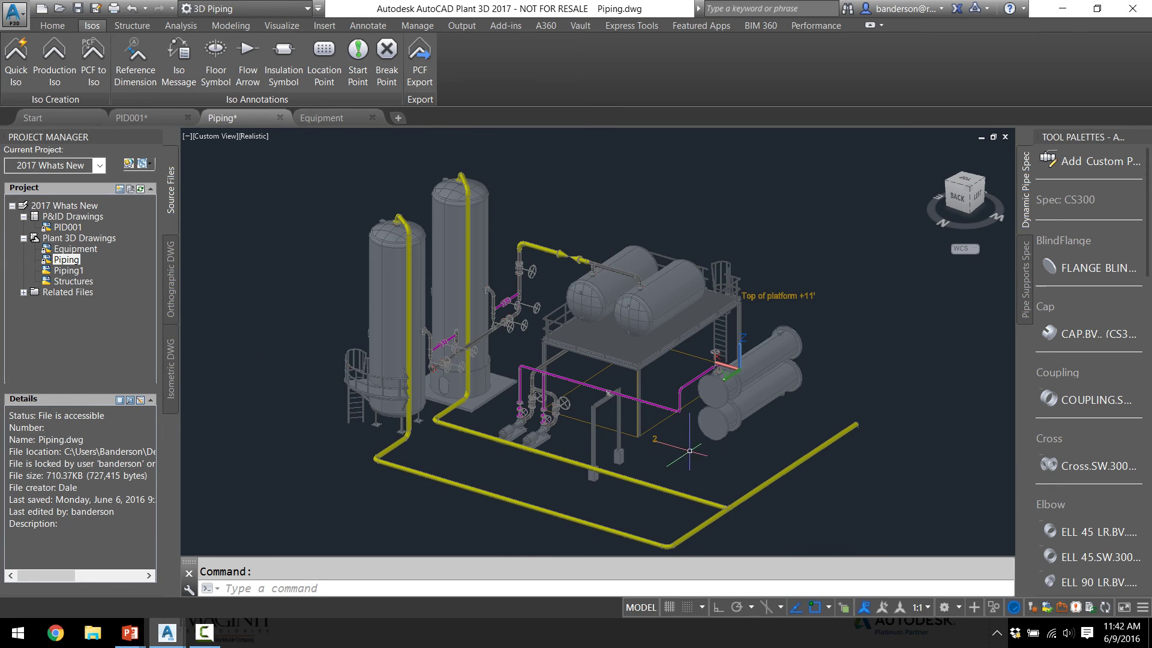
pyautogui.scroll(2, 660, 459)
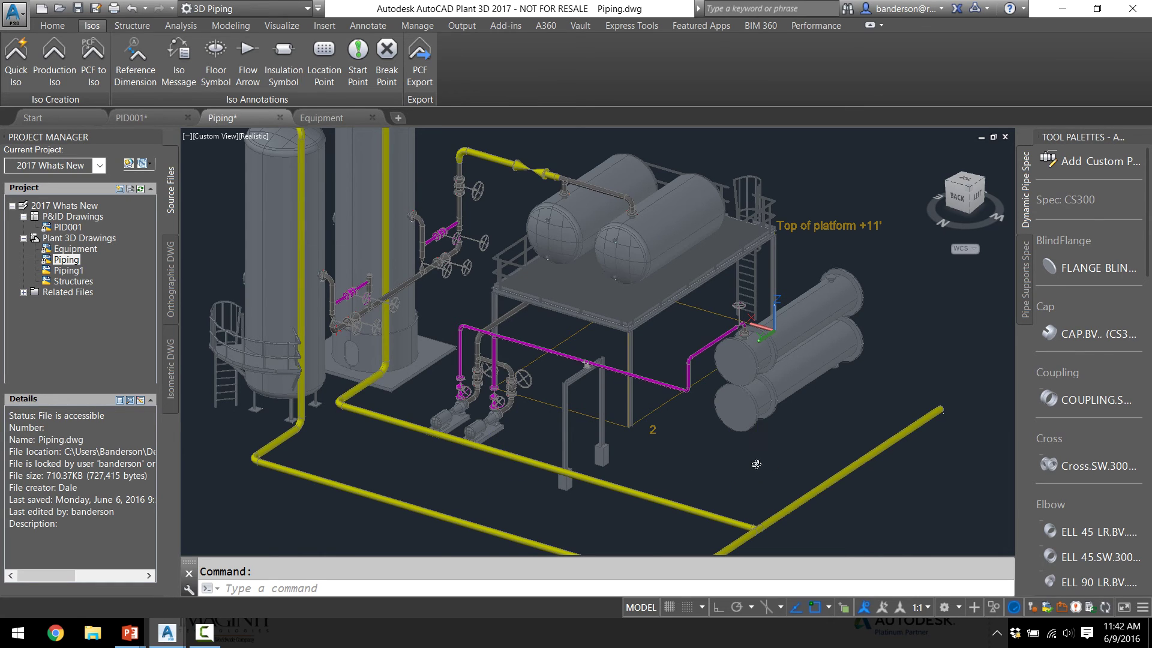
pyautogui.keyDown('shift'); pyautogui.moveTo(744, 474); pyautogui.dragTo(720, 473, button='middle'); pyautogui.keyUp('shift')
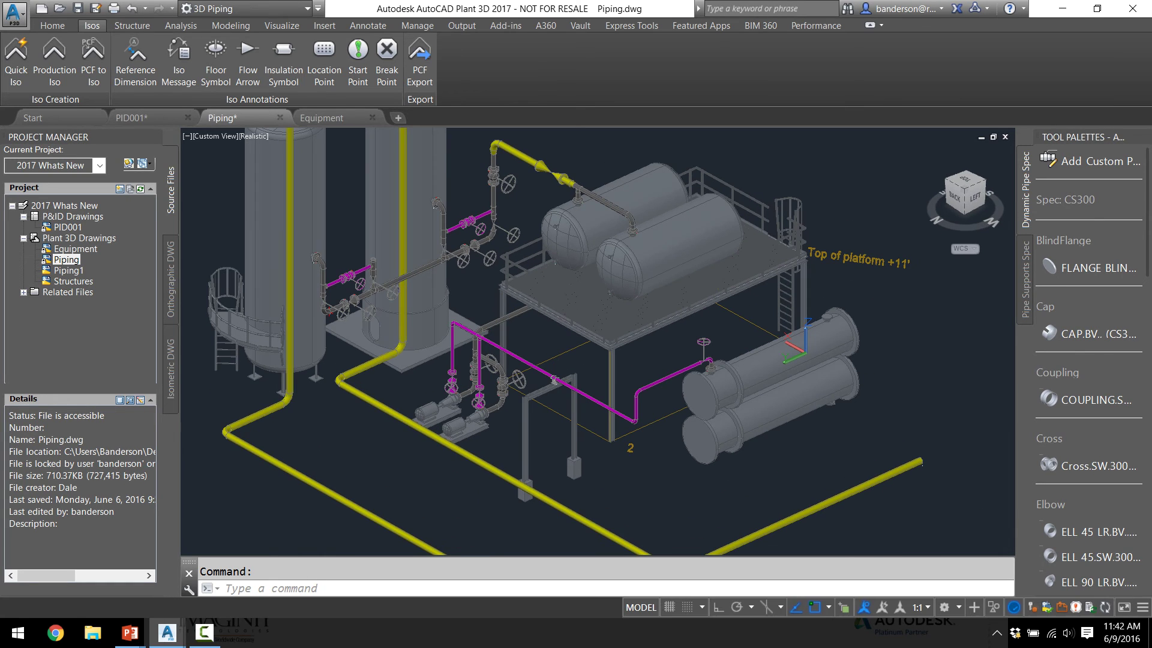
pyautogui.click(1106, 608)
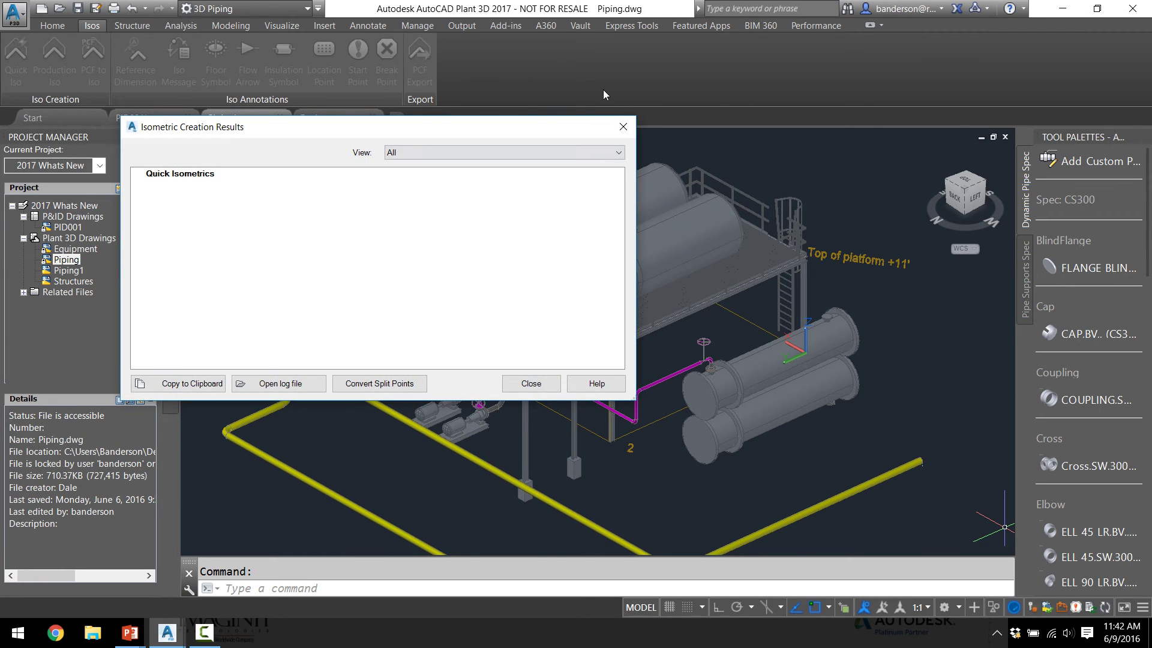
pyautogui.click(623, 126)
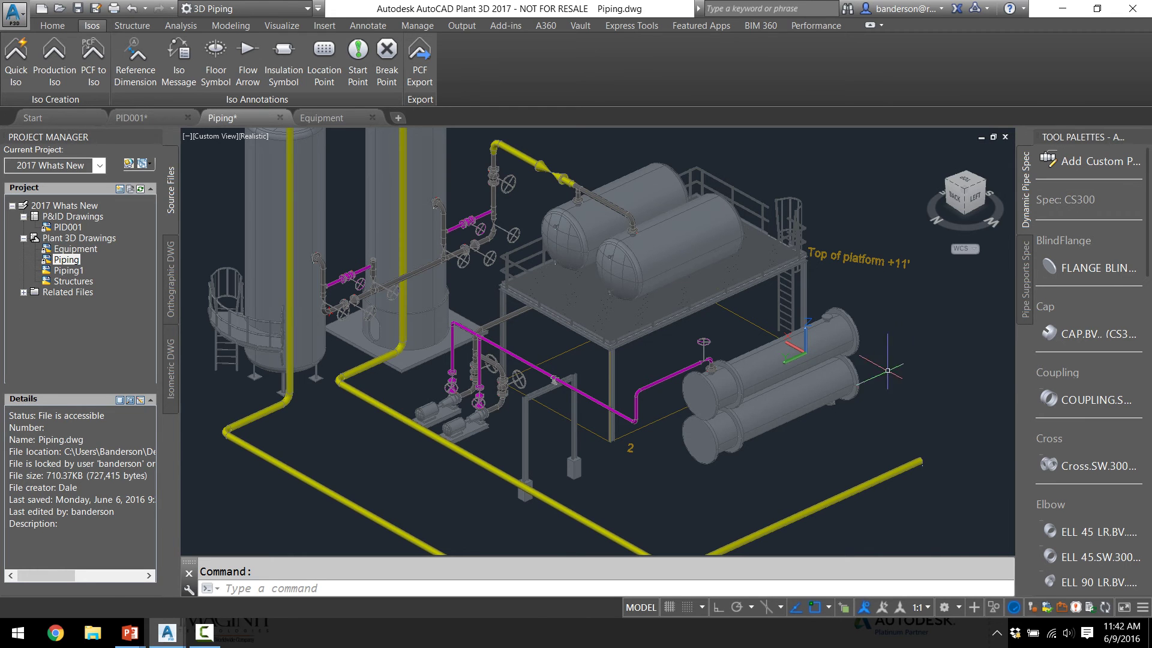
# Check the status of the background iso production and select the long magenta pipe run in front of the platform.
pyautogui.keyDown('shift'); pyautogui.moveTo(395, 462); pyautogui.dragTo(499, 342, button='middle'); pyautogui.keyUp('shift')
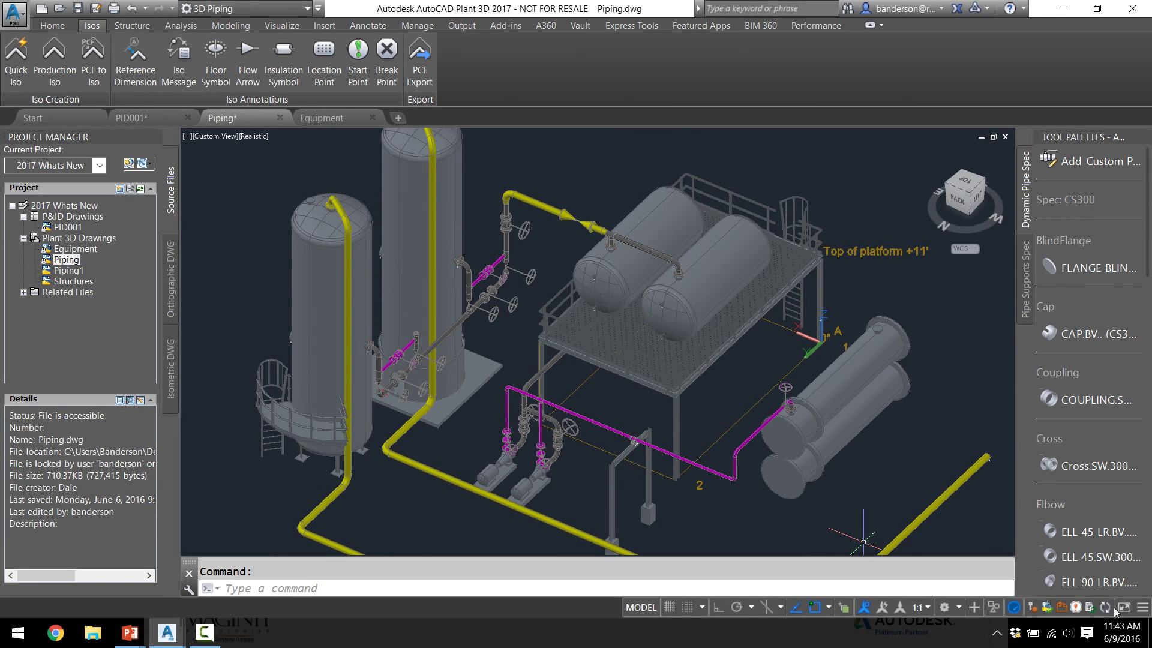
pyautogui.moveTo(1106, 610)
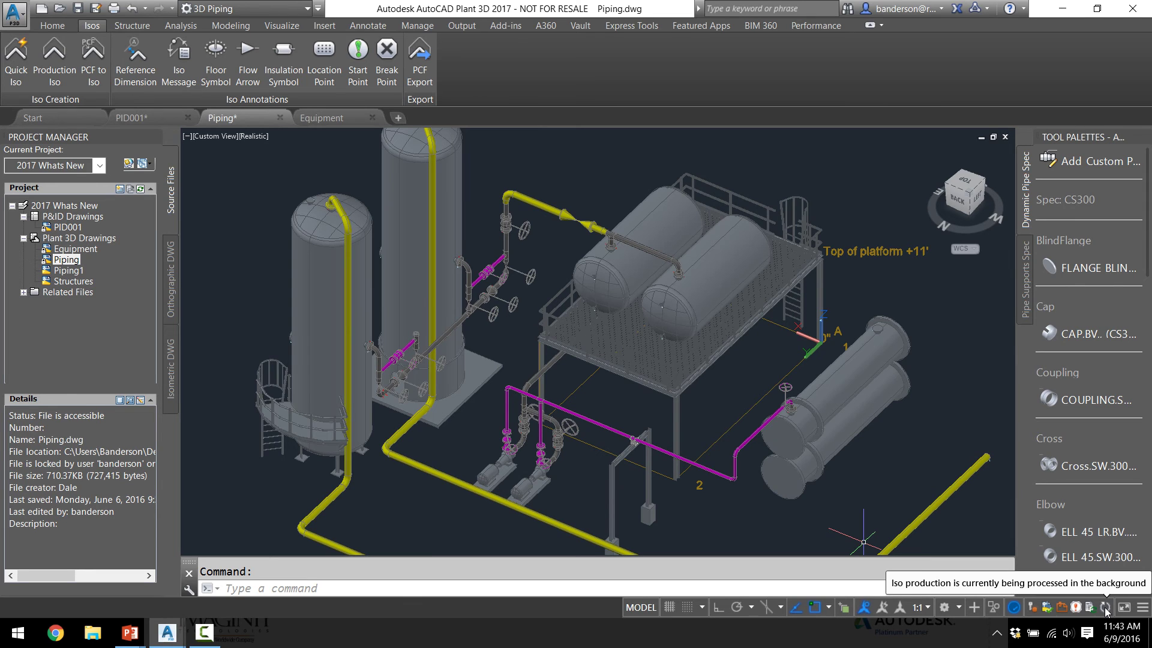
pyautogui.click(640, 435)
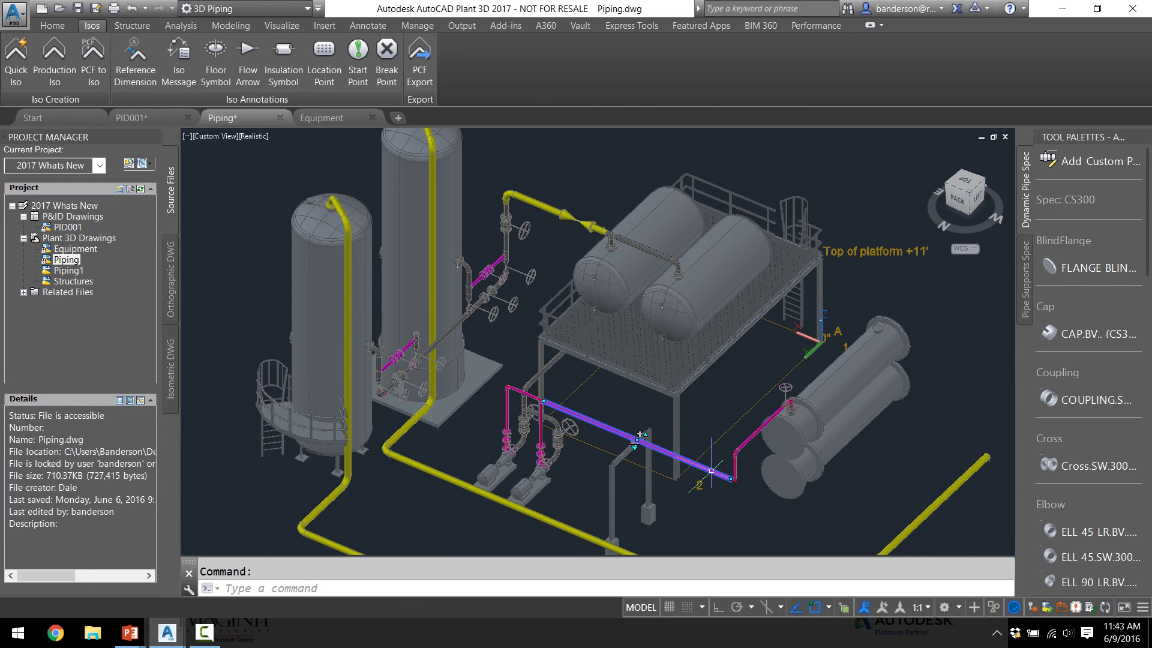
# Review the selected magenta pipe's properties down to its Shop/Field setting, close the properties, and deselect the pipe.
pyautogui.rightClick(713, 477)
pyautogui.click(750, 453)
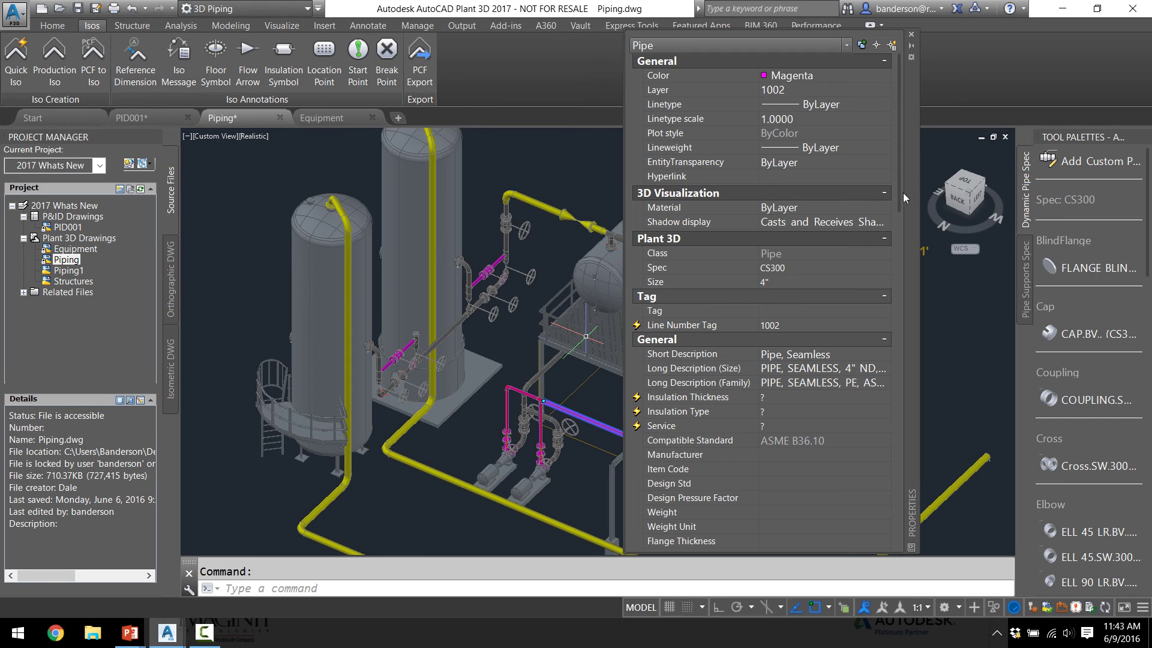
pyautogui.moveTo(899, 194); pyautogui.dragTo(900, 321)
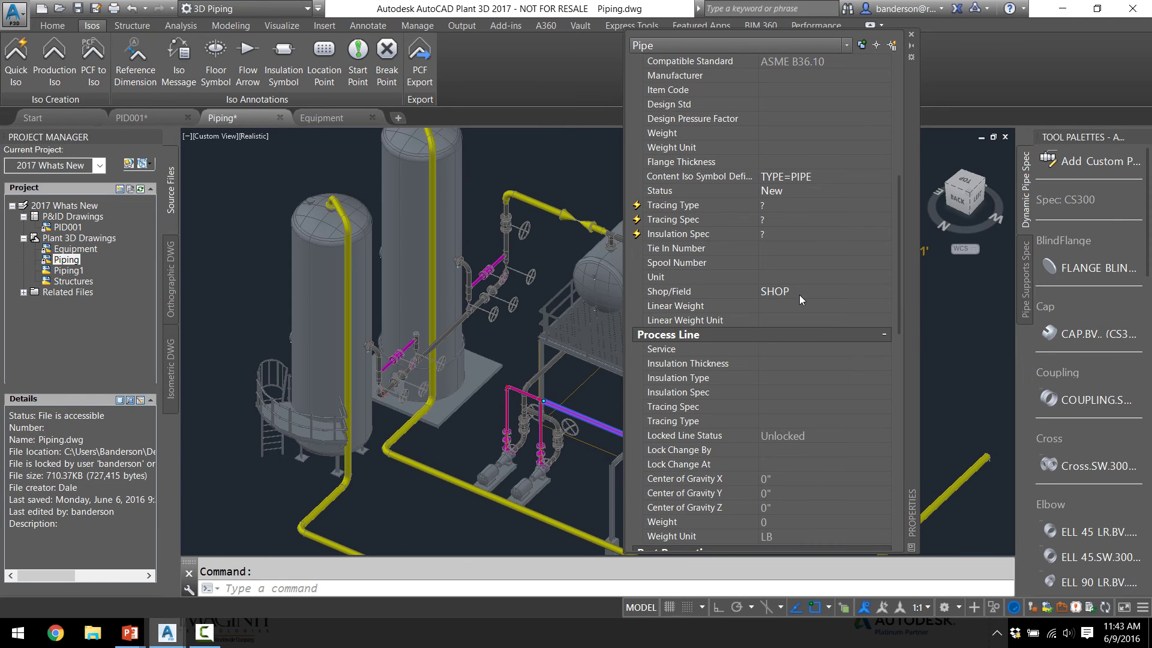
pyautogui.click(911, 34)
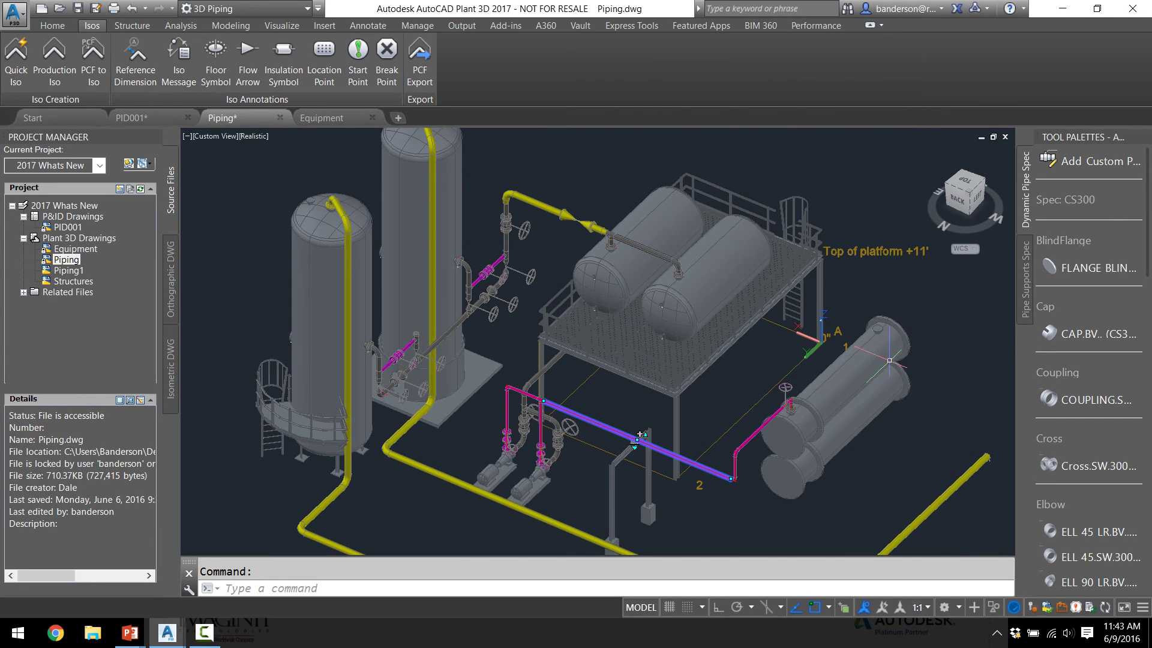
pyautogui.press('Escape')
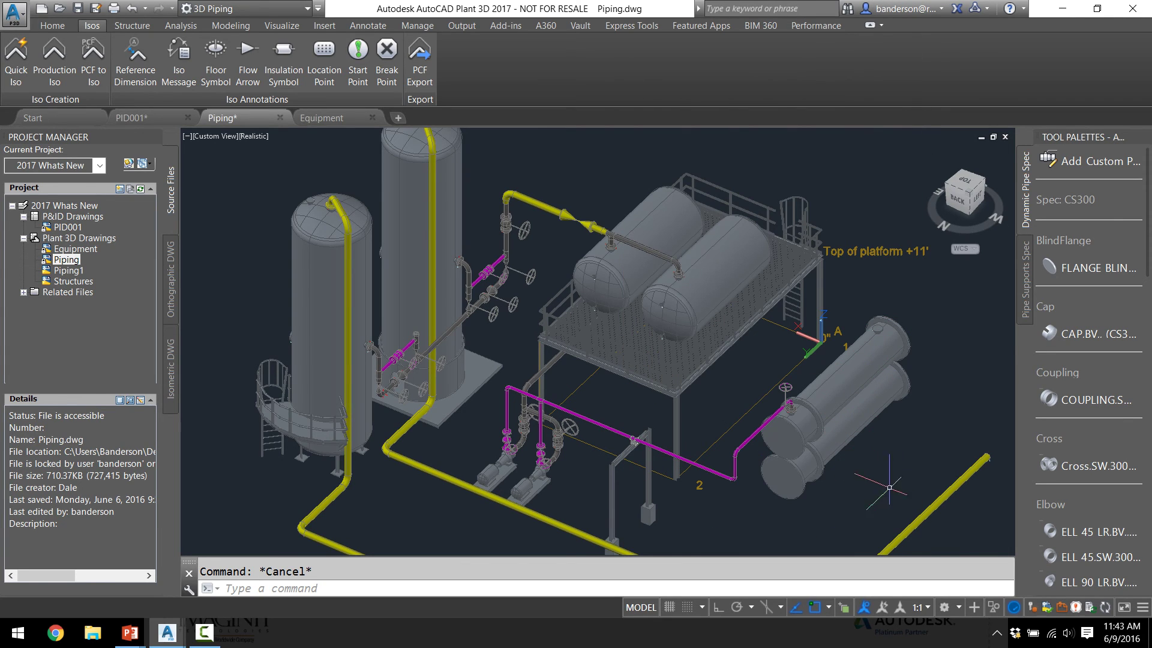
# Check the isometric creation results again and close them to return to the plant model.
pyautogui.click(1105, 607)
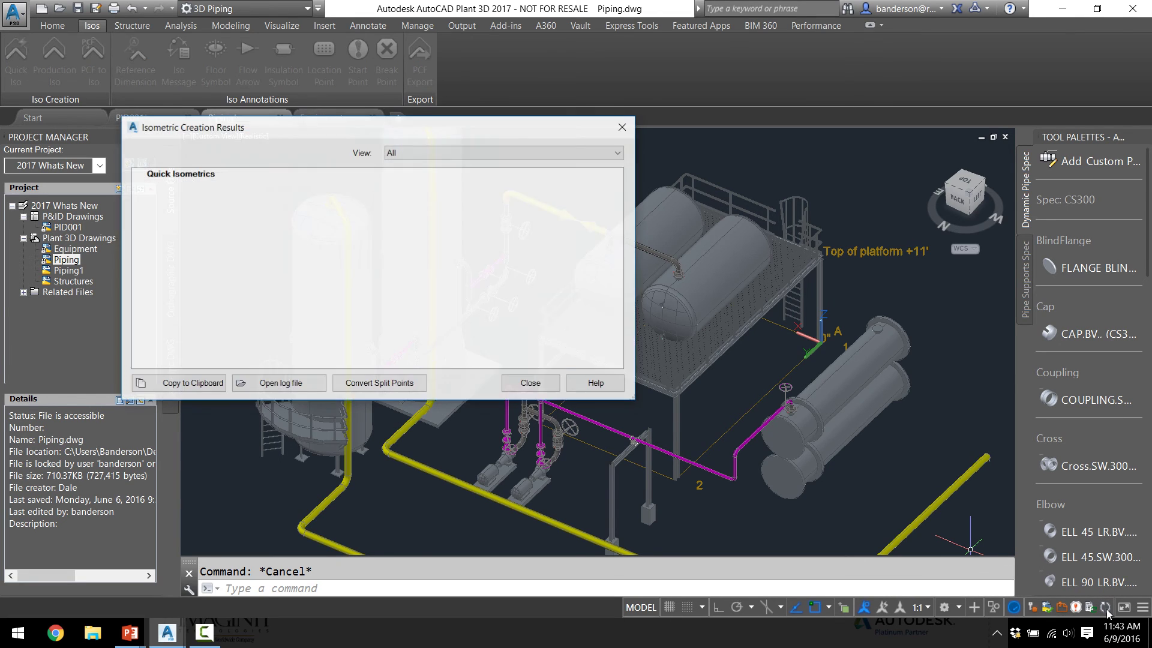
pyautogui.click(534, 384)
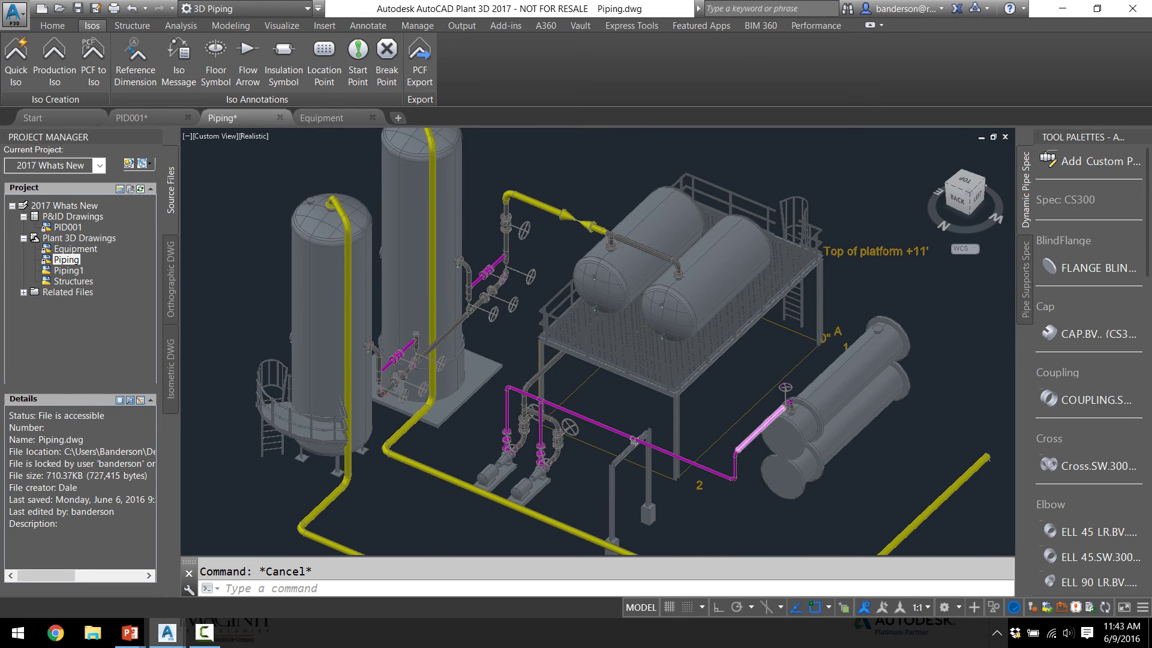
pyautogui.scroll(-3, 750, 459)
pyautogui.moveTo(750, 459)
pyautogui.keyDown('shift'); pyautogui.mouseDown(button='middle')
pyautogui.moveTo(724, 459)
pyautogui.moveTo(747, 447)
pyautogui.mouseUp(button='middle'); pyautogui.keyUp('shift')
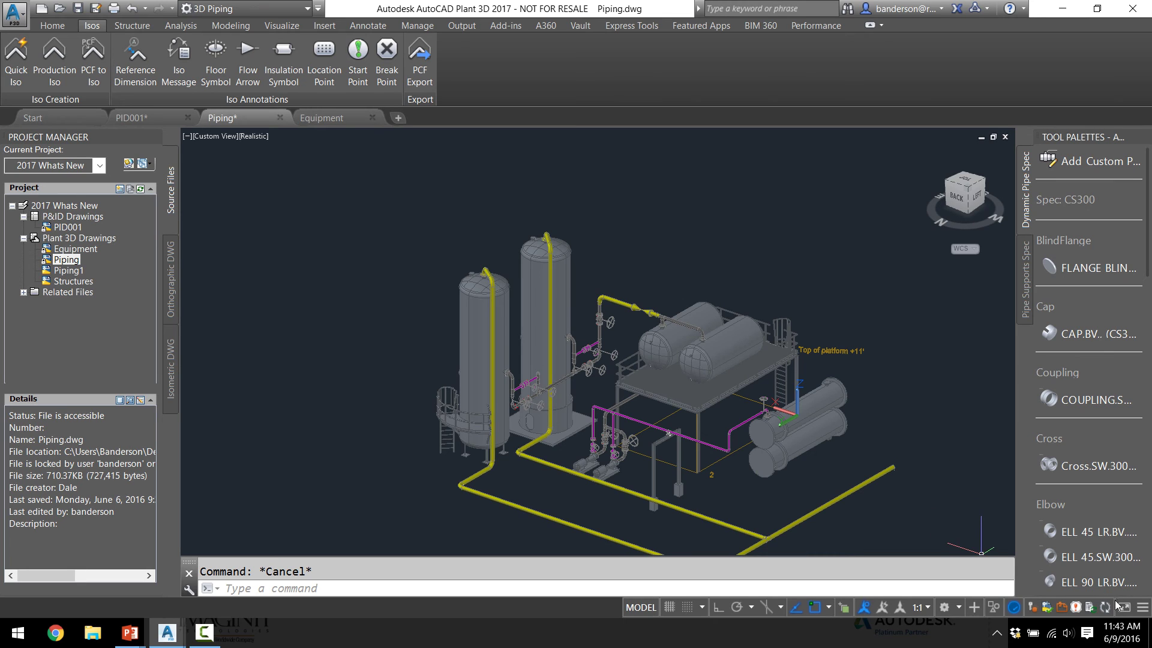
# Open UserDefinedLine.dwg from the isometric creation details and examine the reference dimension at the To Vessel Inlet callout.
pyautogui.moveTo(1106, 613)
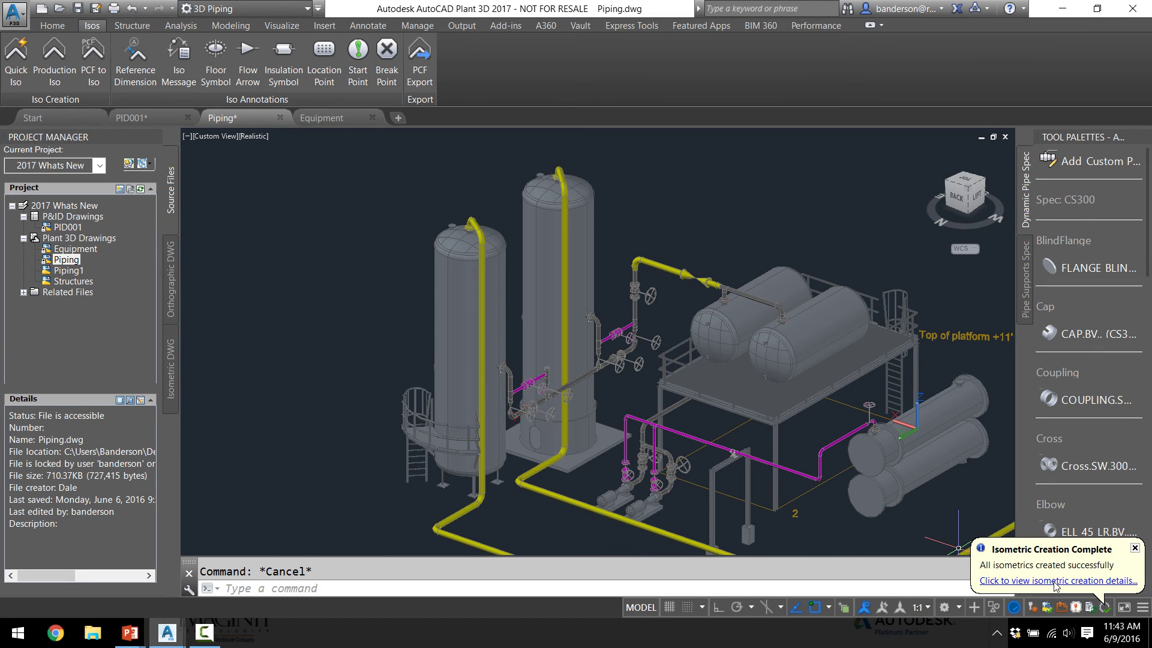
pyautogui.click(1055, 582)
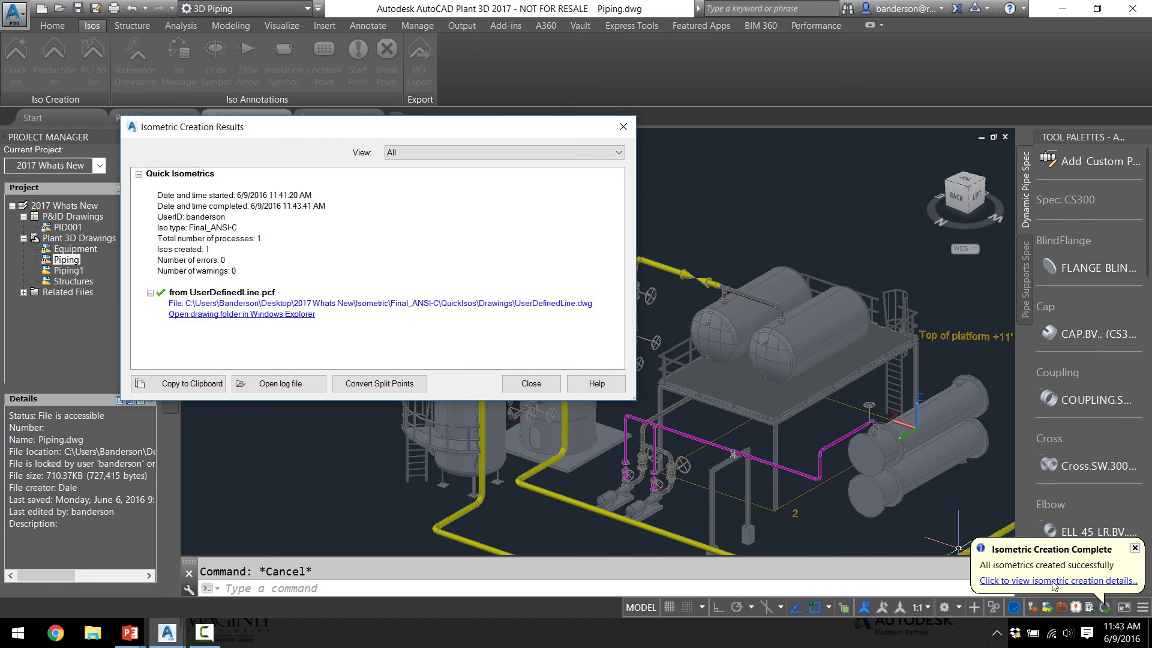
pyautogui.click(470, 304)
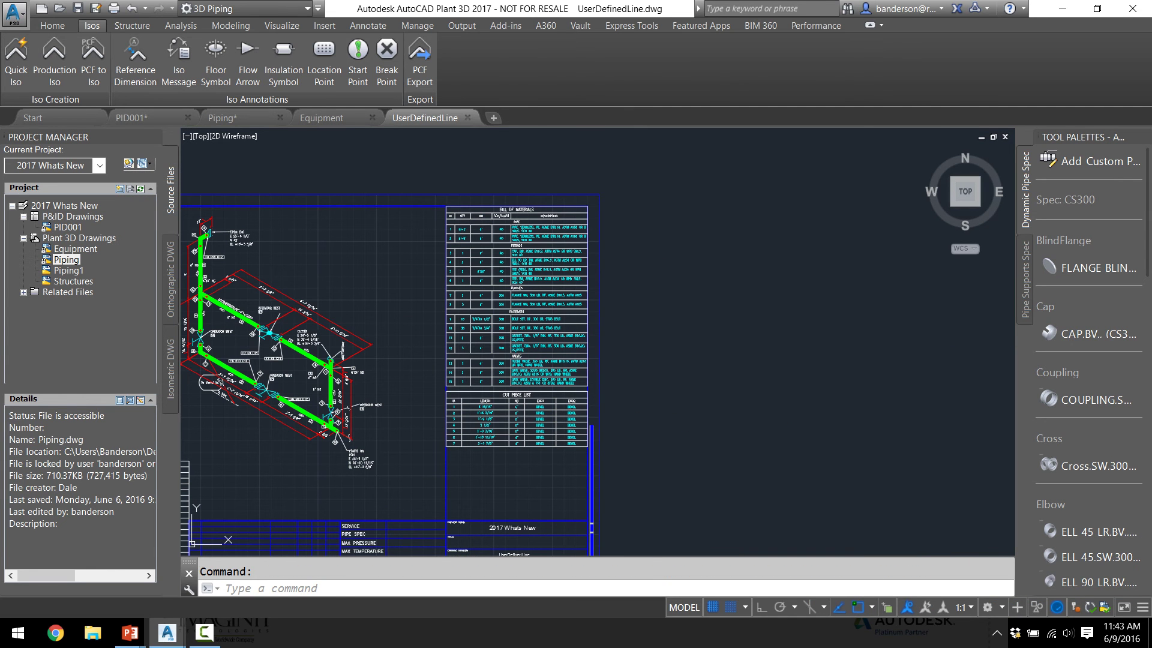
pyautogui.scroll(6, 373, 282)
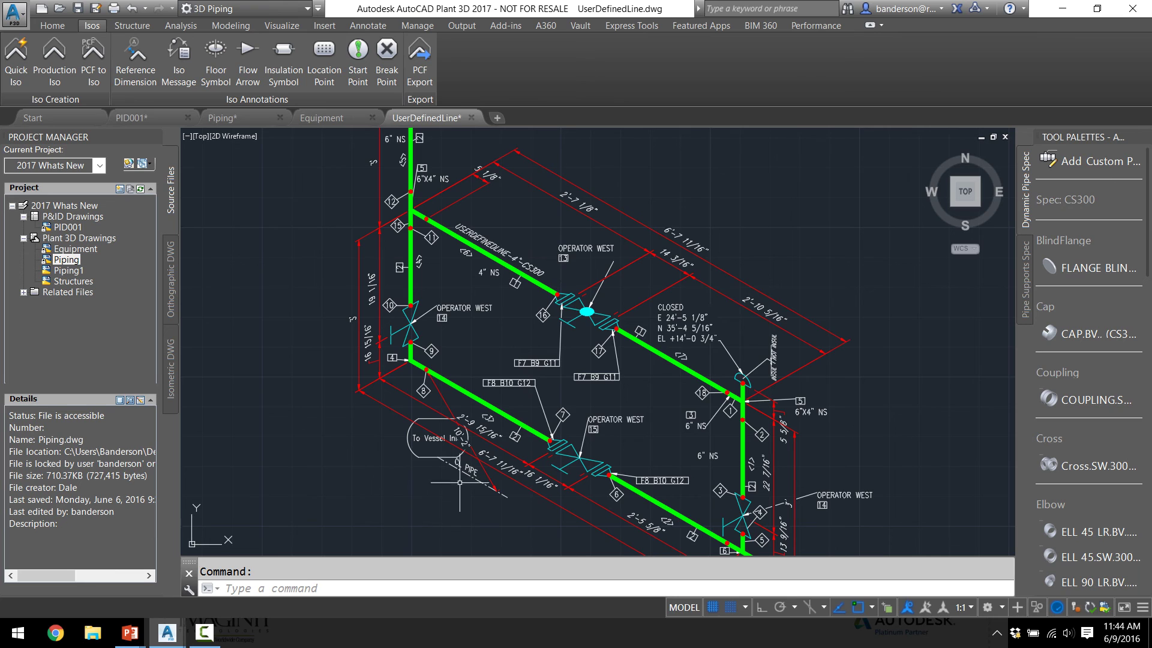
pyautogui.scroll(4, 454, 475)
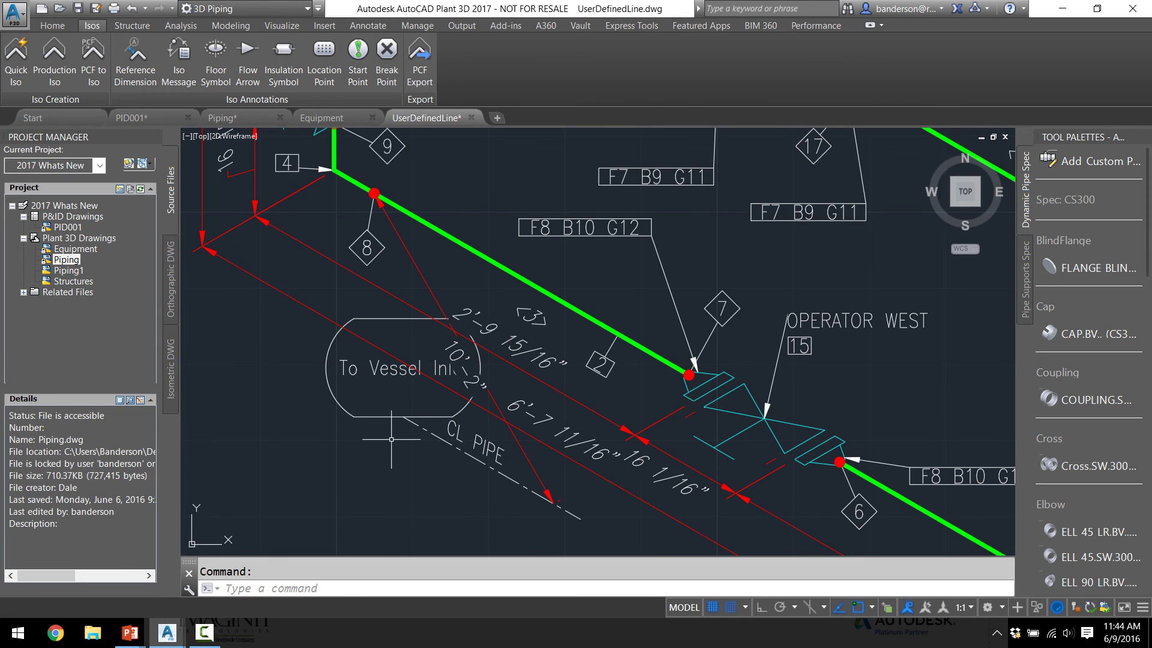
pyautogui.scroll(-4, 393, 439)
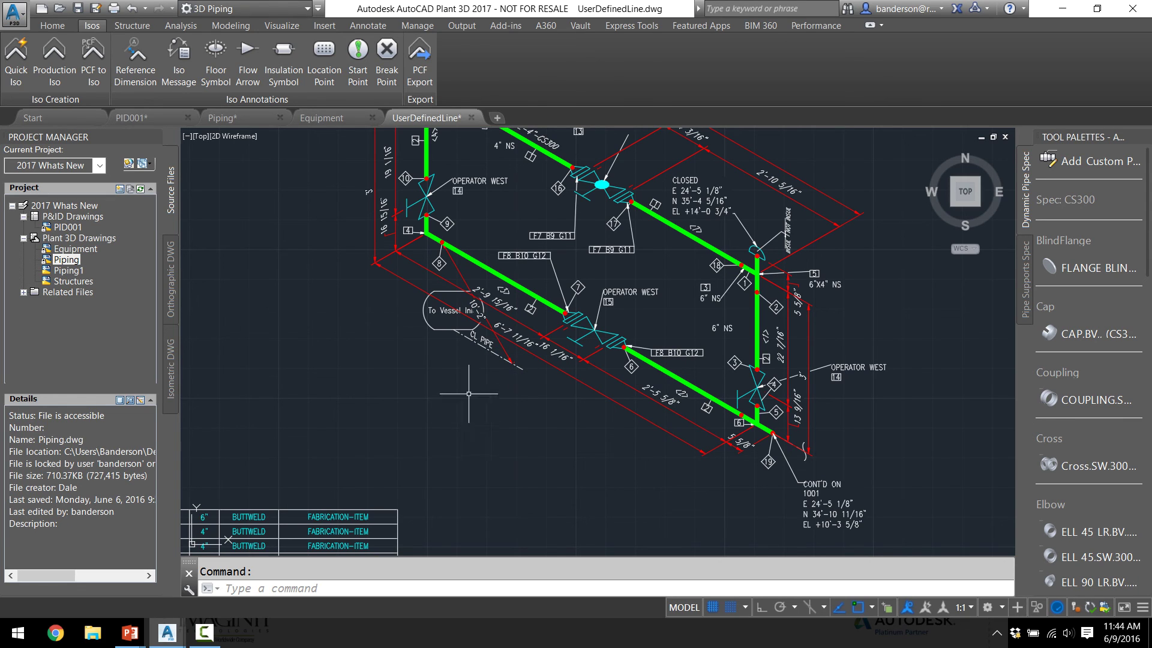
# Move the 10'-2" reference dimension's text clear of the pipe dimensions, below the To Vessel Inlet callout, and check the callout as a selectable object.
pyautogui.click(502, 343)
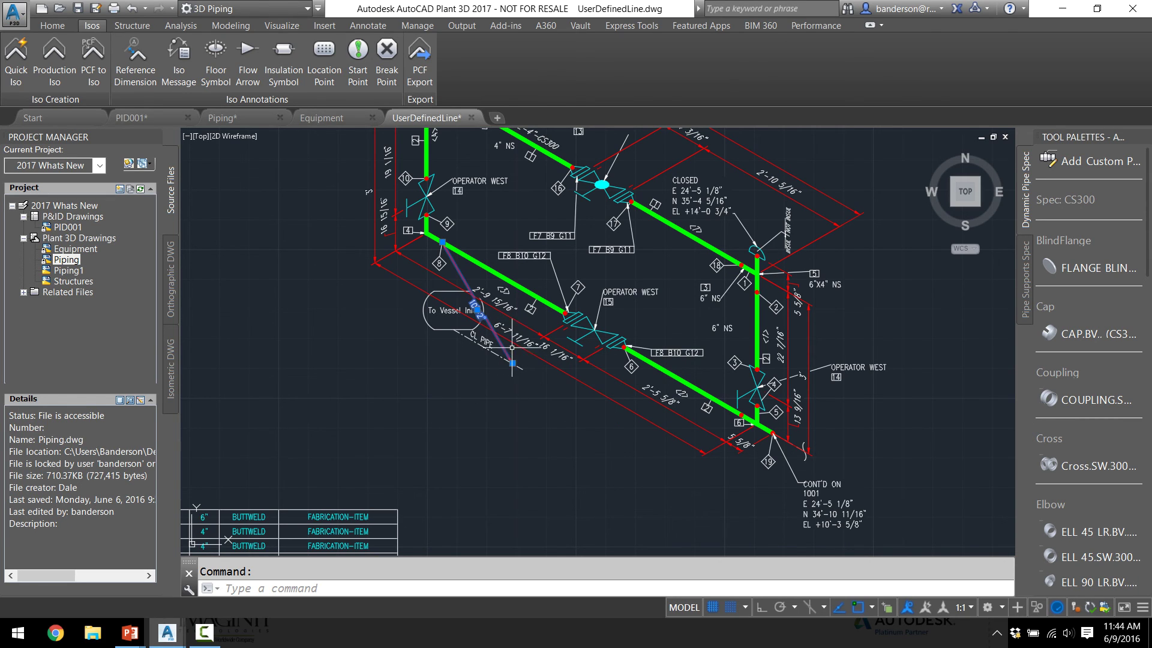
pyautogui.click(512, 363)
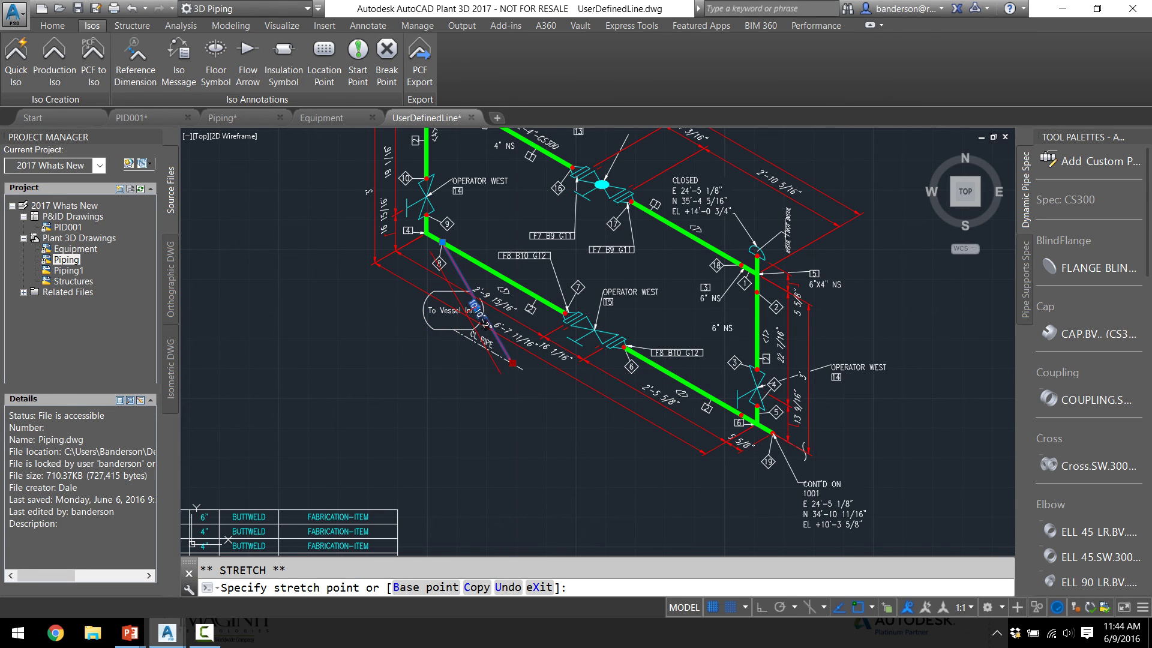
pyautogui.press('Escape')
pyautogui.click(473, 310)
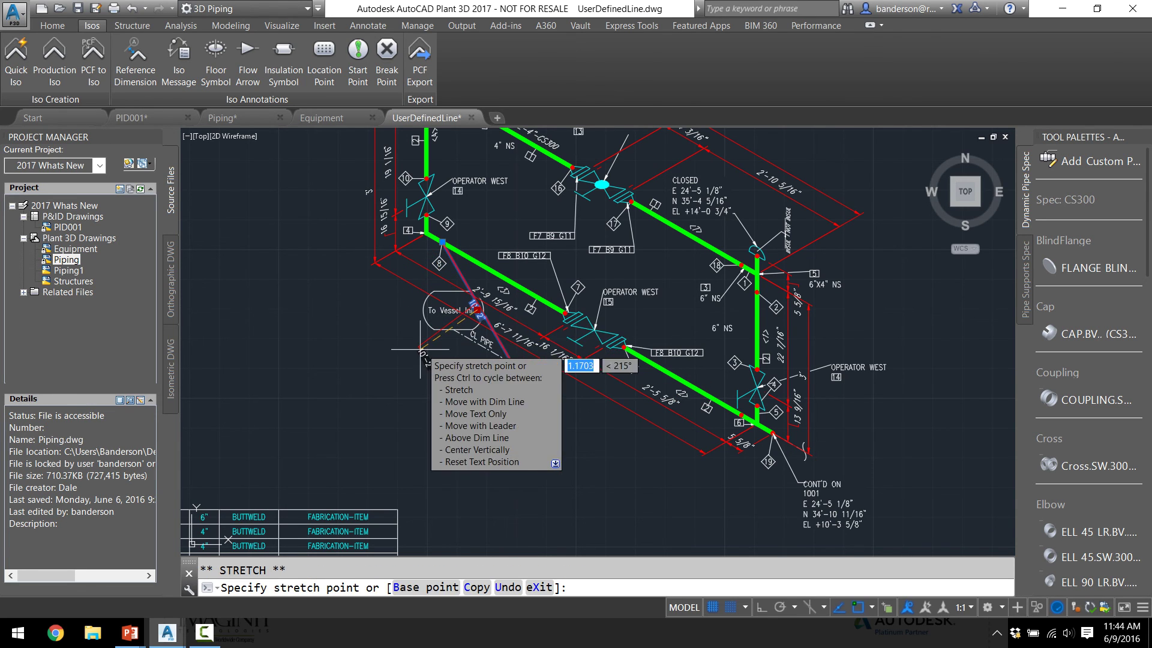
pyautogui.press('Escape')
pyautogui.click(460, 331)
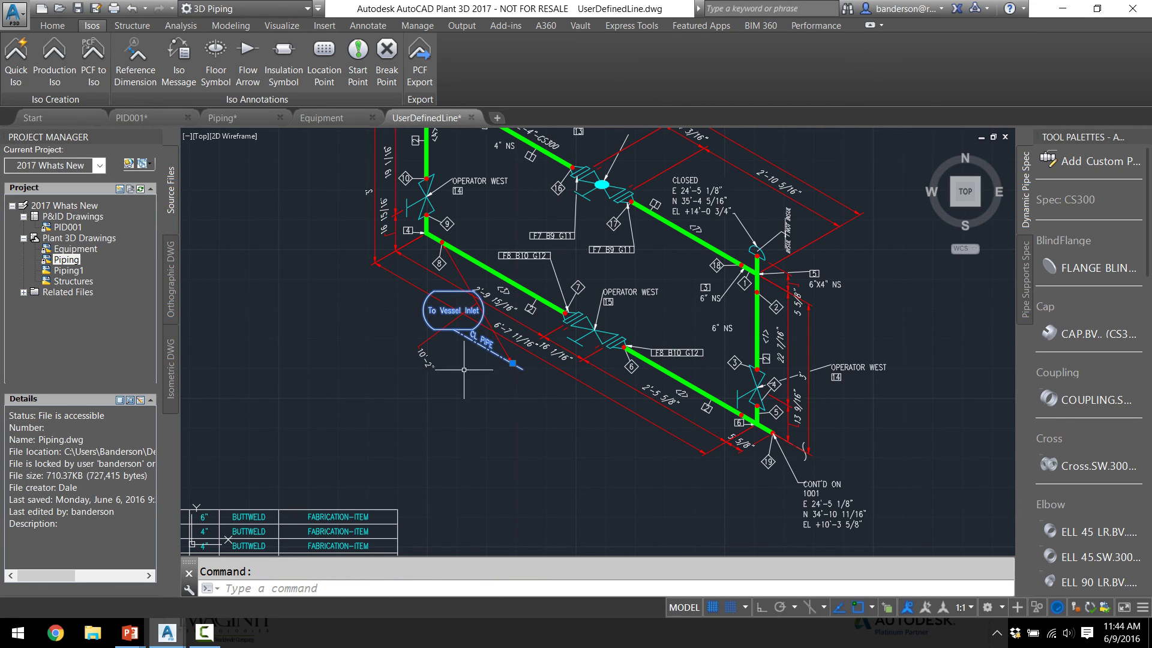
pyautogui.press('Escape')
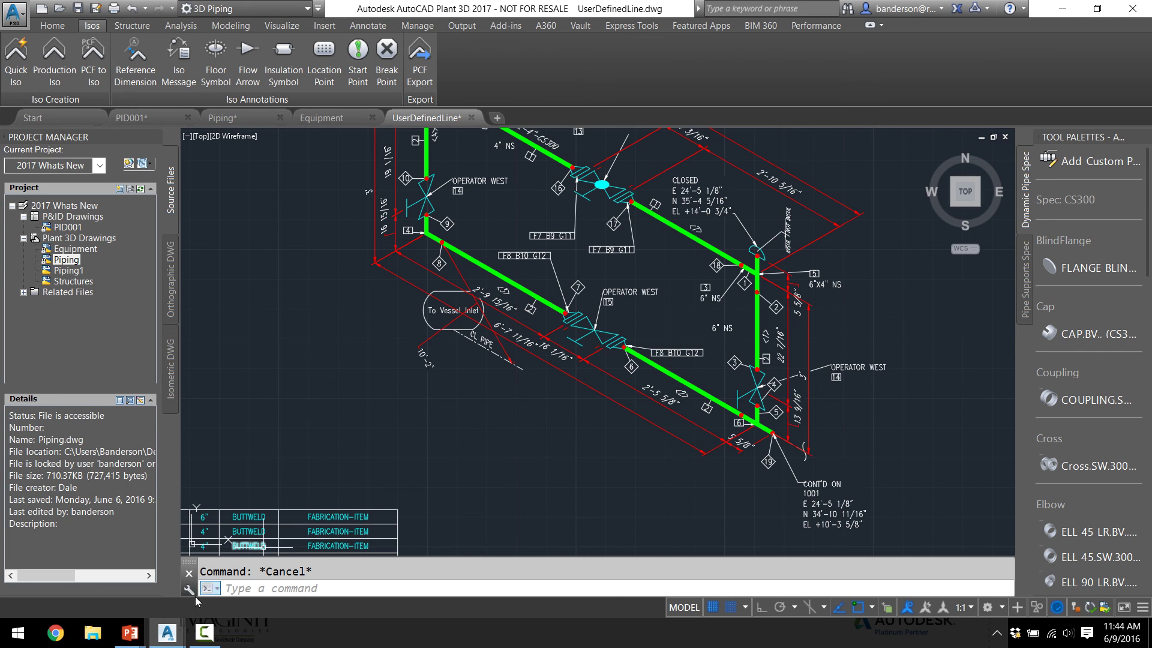
# Switch to the PowerPoint slide show and advance past the Software Workflow slide.
pyautogui.hotkey('alt', 'Tab')
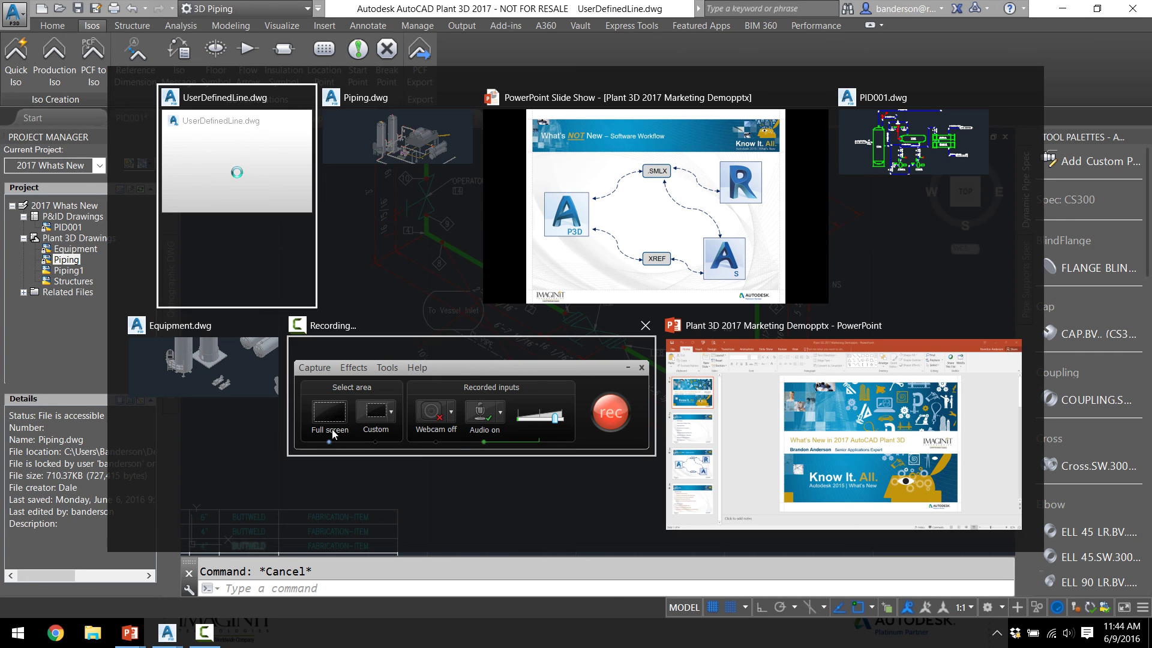
pyautogui.press('Tab')
pyautogui.press('Tab')
pyautogui.press('Right')
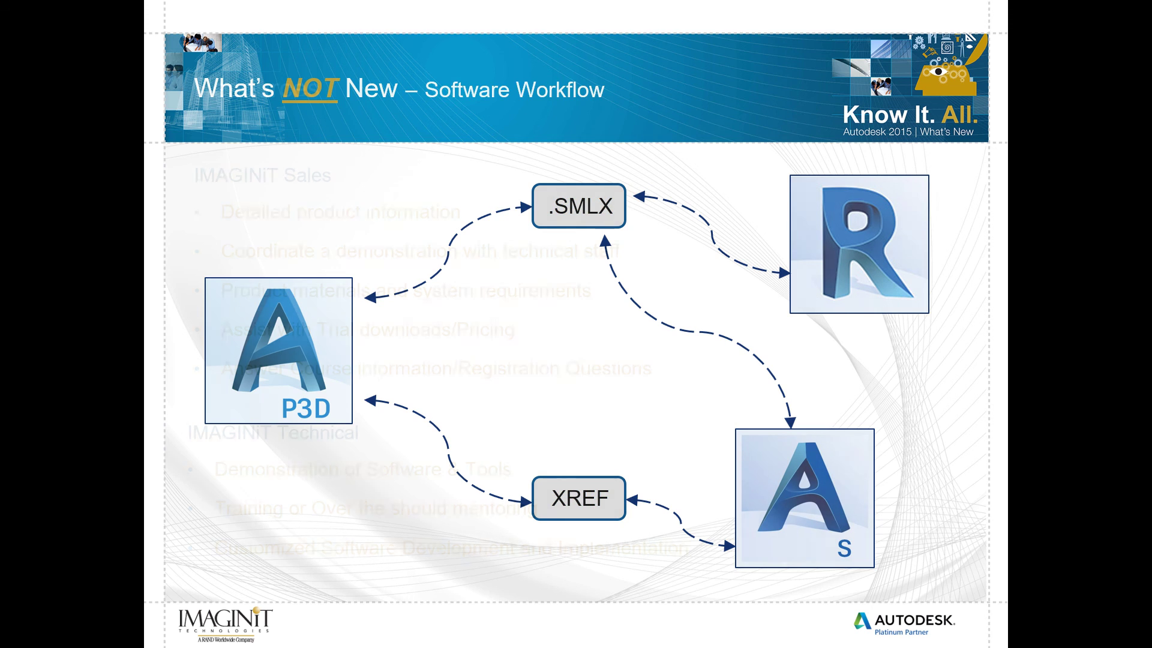